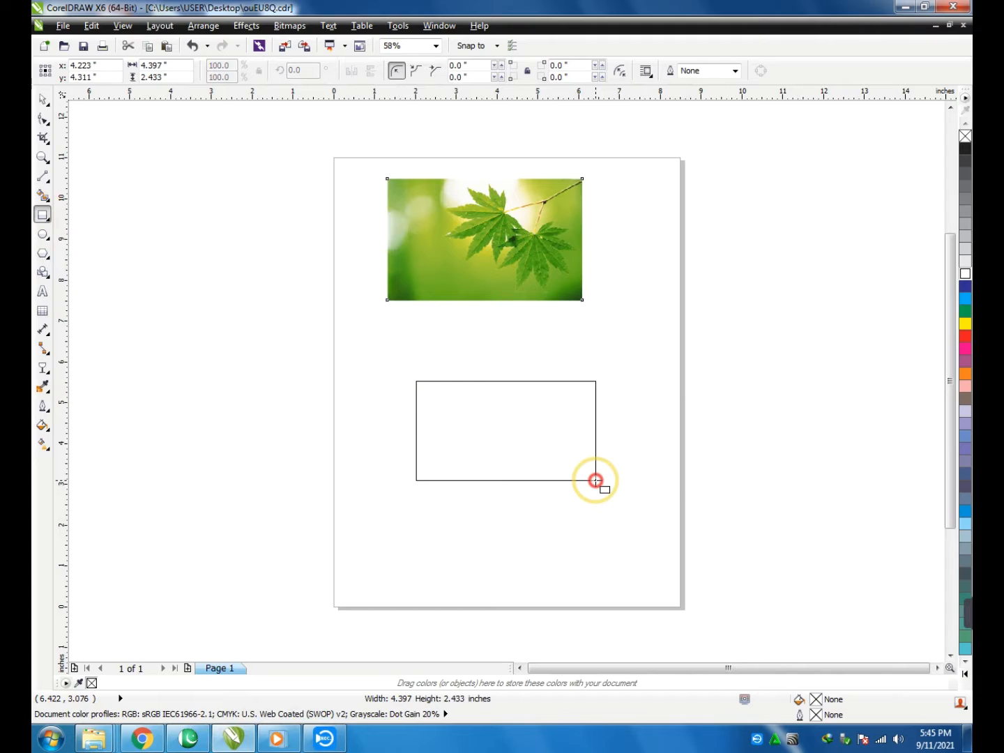
# Draw a rectangle about 4.4 by 2.43 inches below the leaf photo.
pyautogui.moveTo(595, 480); pyautogui.dragTo(597, 480)
pyautogui.press('space')
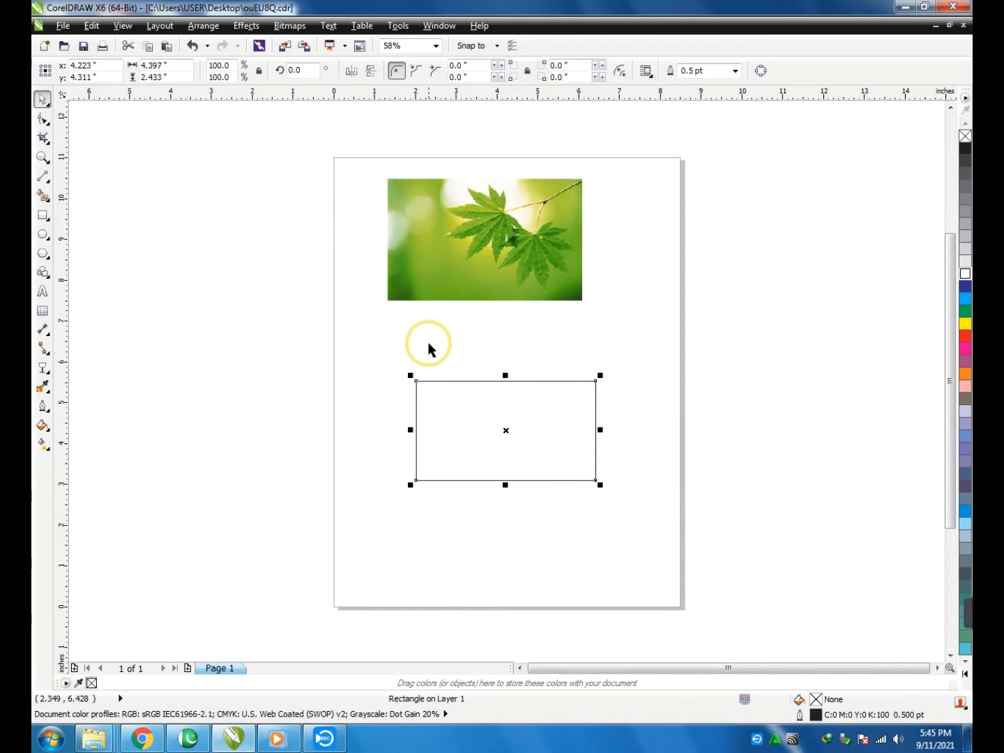
pyautogui.click(432, 352)
pyautogui.click(482, 424)
pyautogui.moveTo(512, 434)
pyautogui.mouseDown()
pyautogui.moveTo(528, 466)
pyautogui.moveTo(507, 427)
pyautogui.mouseUp()
pyautogui.press('space')
pyautogui.press('space')
# Move the leaf photo partly off the page's left edge and PowerClip it inside the rectangle.
pyautogui.click(501, 252)
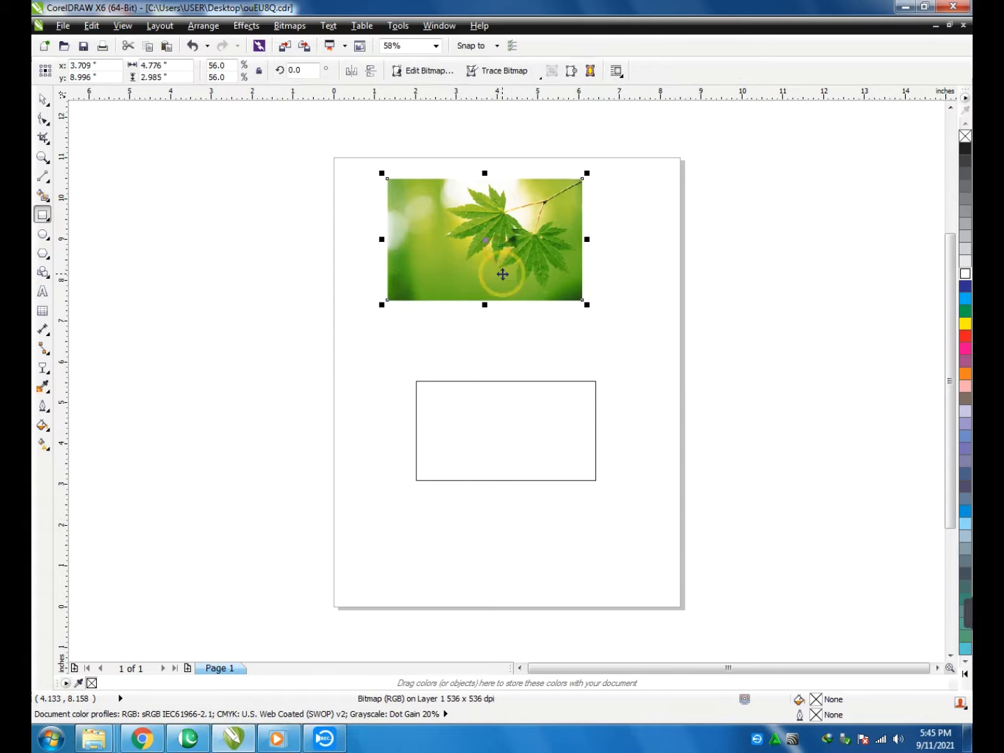
pyautogui.moveTo(503, 258); pyautogui.dragTo(316, 335)
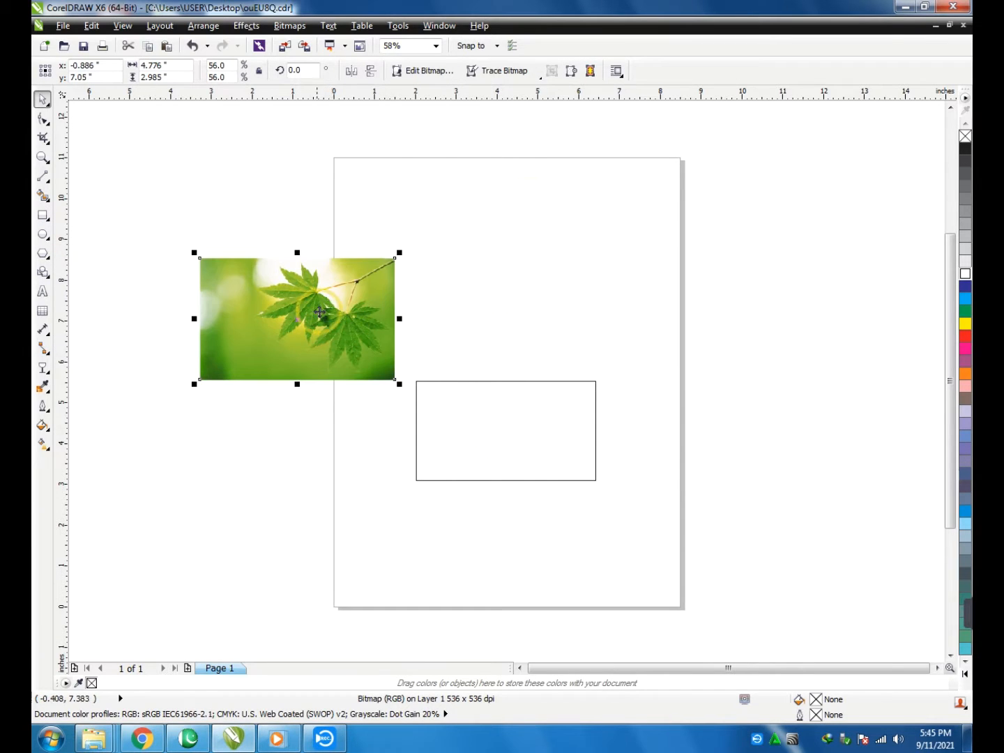
pyautogui.click(207, 28)
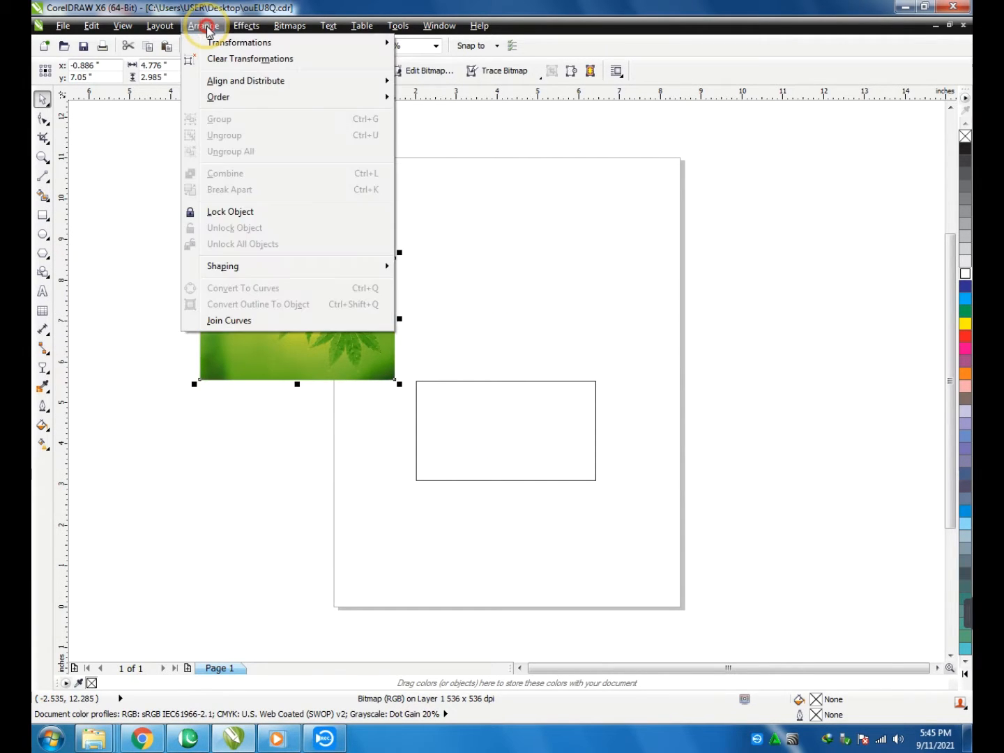
pyautogui.moveTo(248, 30)
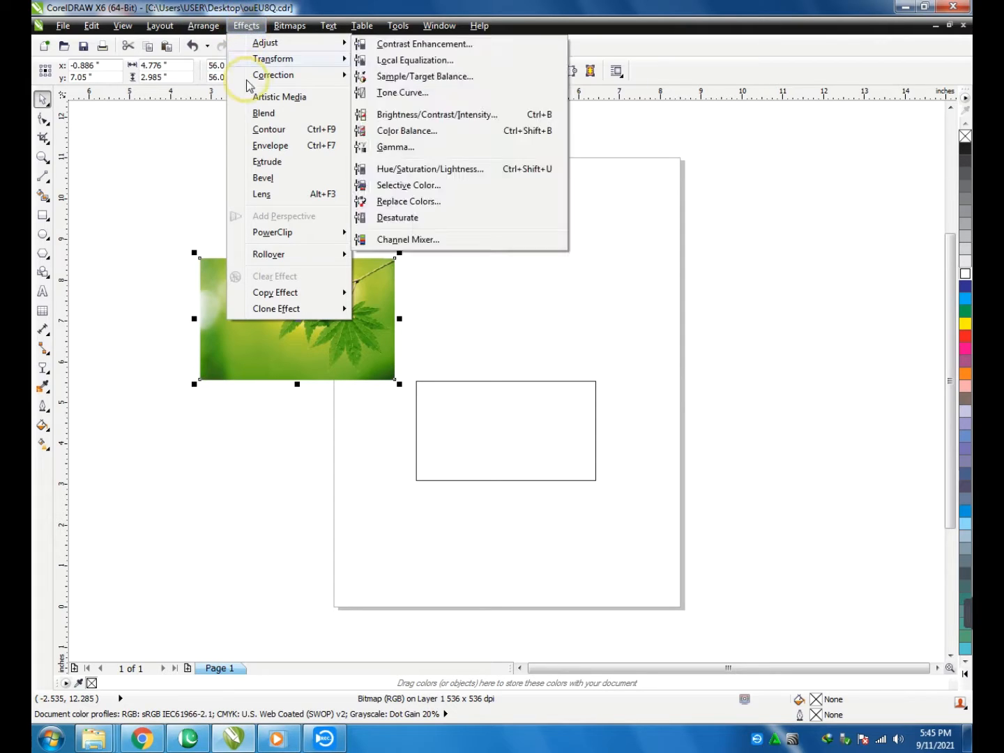
pyautogui.moveTo(280, 240)
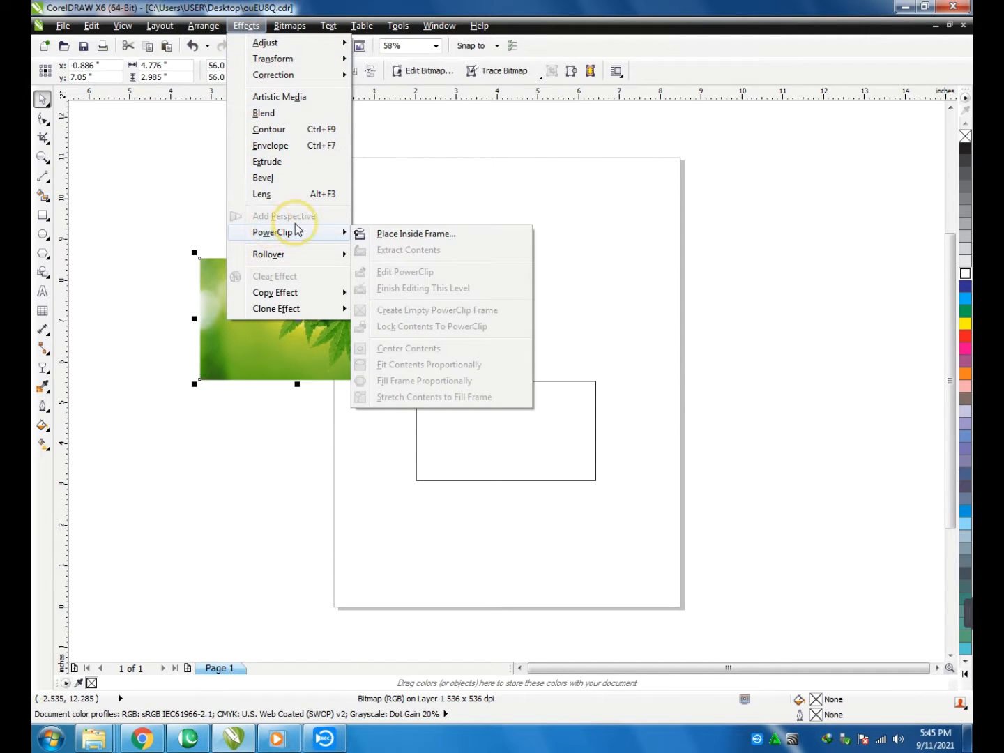
pyautogui.click(422, 241)
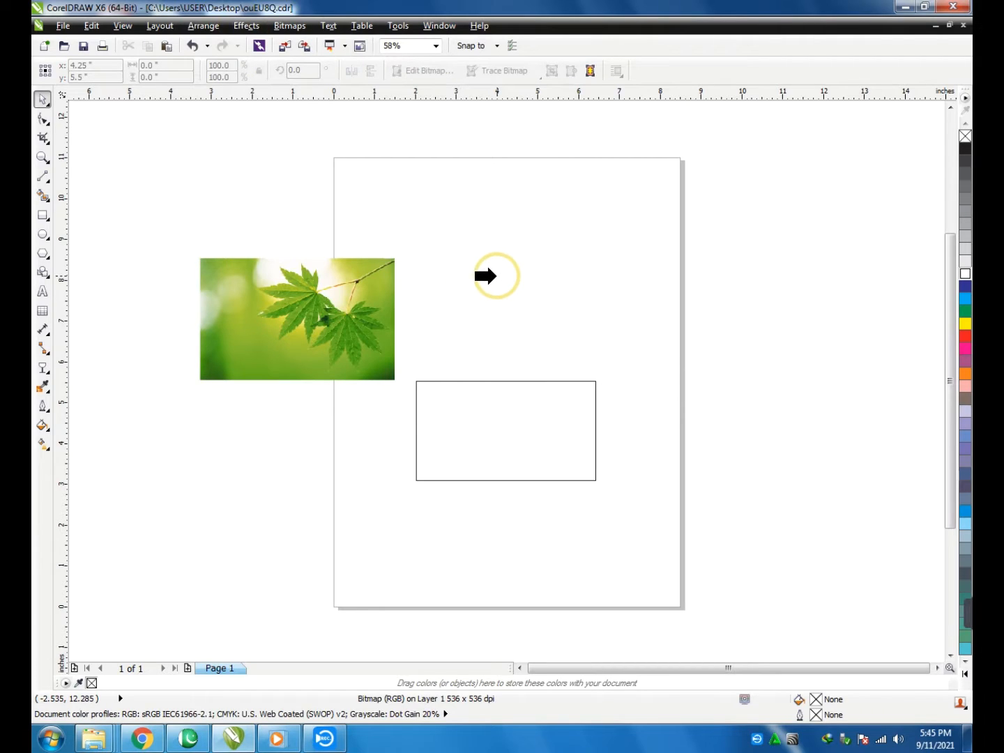
pyautogui.click(477, 380)
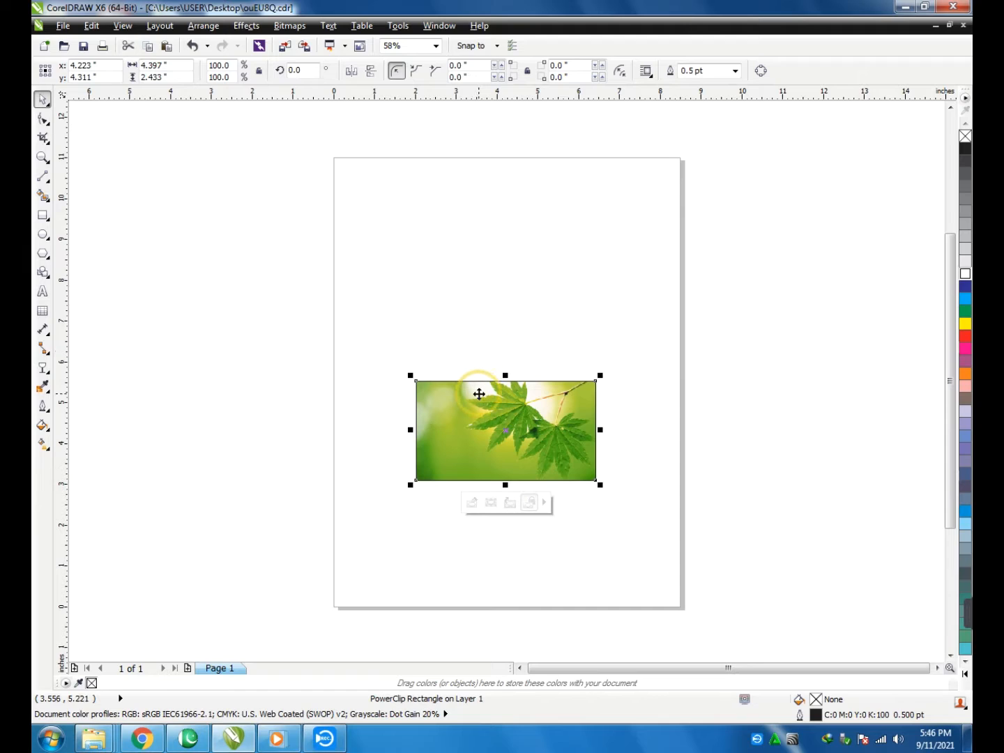
# Edit the PowerClip contents, enlarge the leaf photo from its center to about 63.7% scale, and finish editing.
pyautogui.rightClick(480, 394)
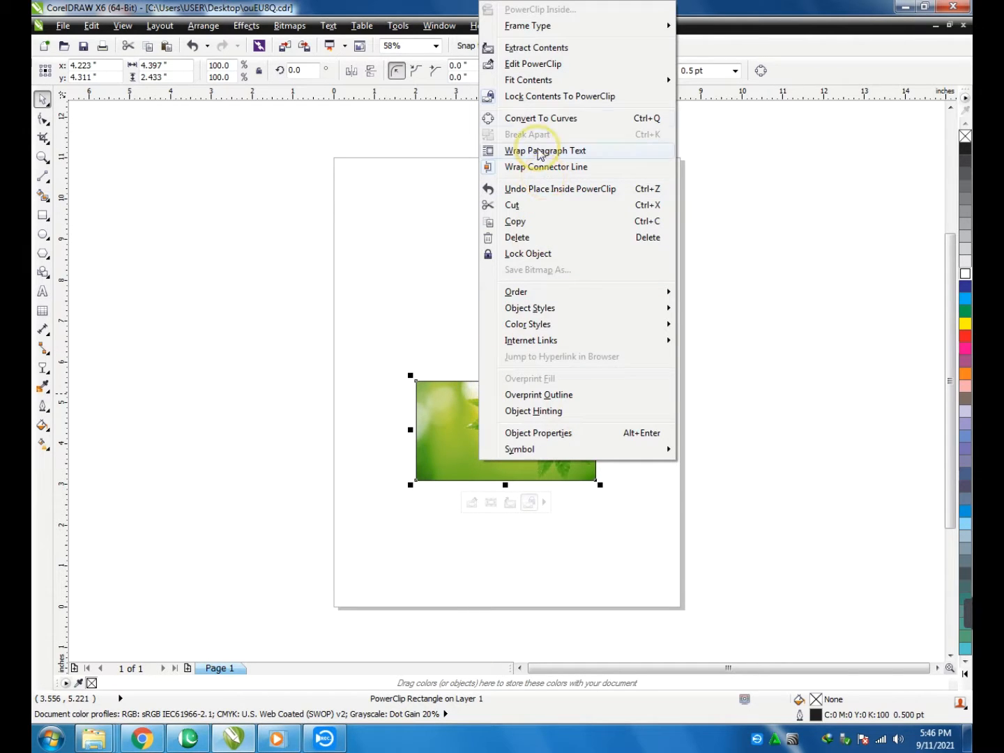
pyautogui.click(533, 70)
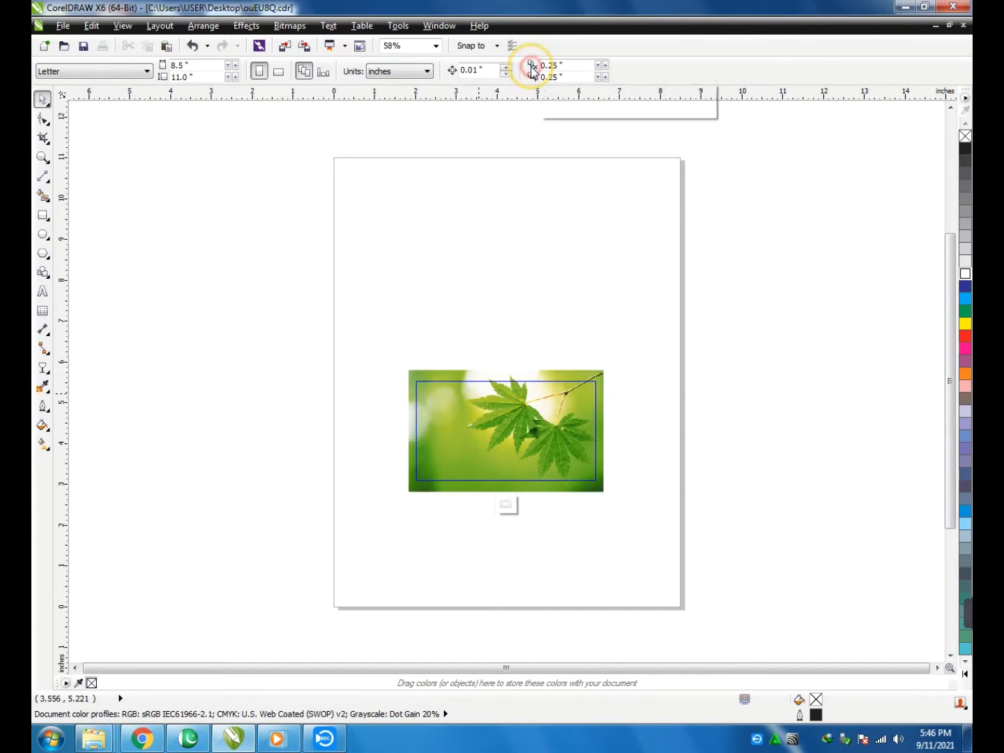
pyautogui.click(515, 397)
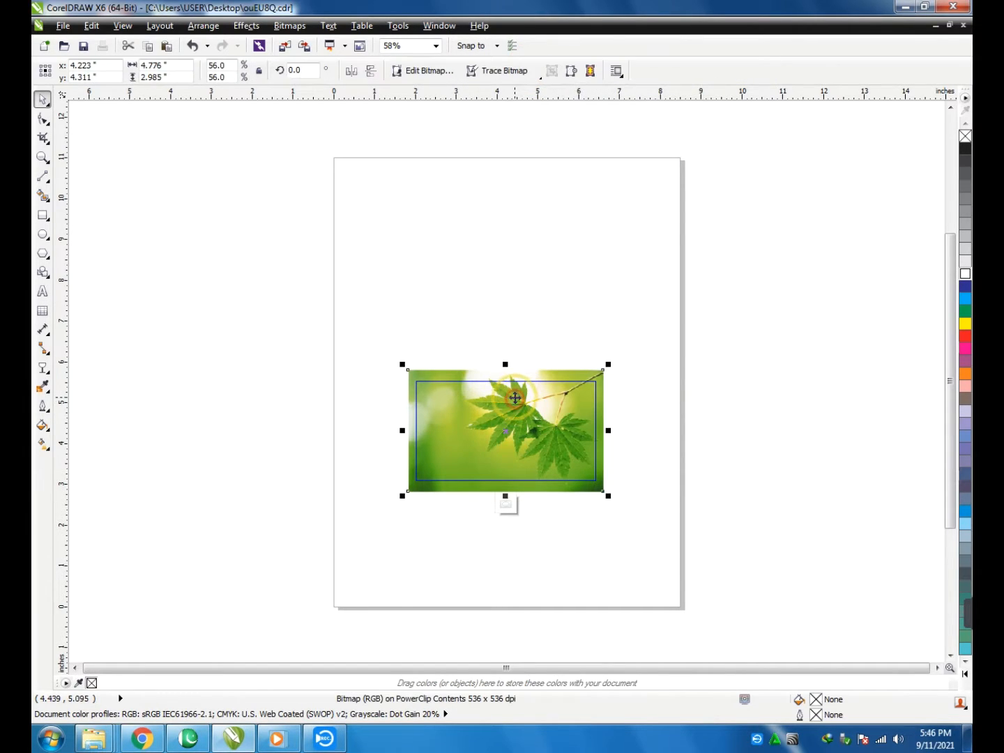
pyautogui.click(41, 160)
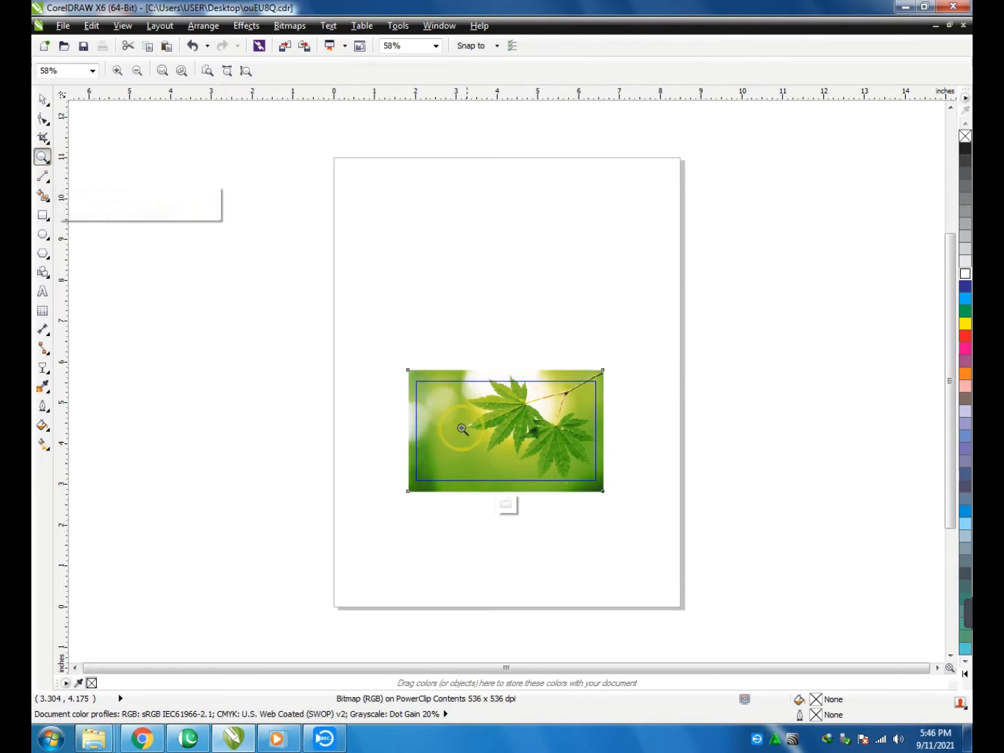
pyautogui.moveTo(395, 359); pyautogui.dragTo(624, 507)
pyautogui.press('space')
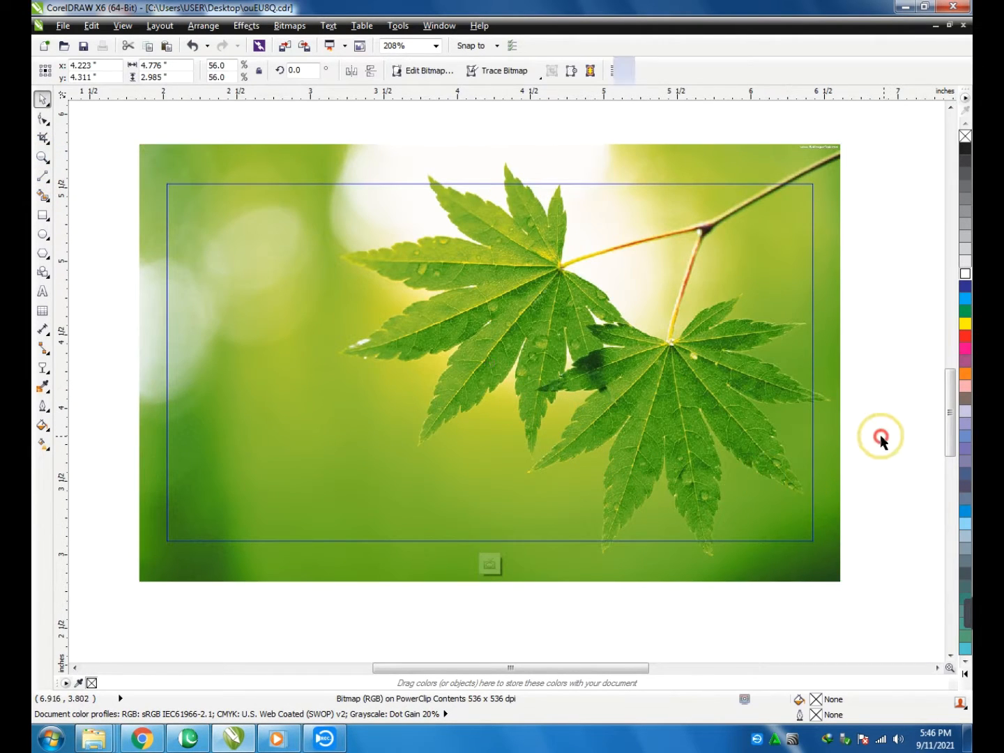
pyautogui.click(741, 449)
pyautogui.moveTo(844, 588); pyautogui.dragTo(893, 631)
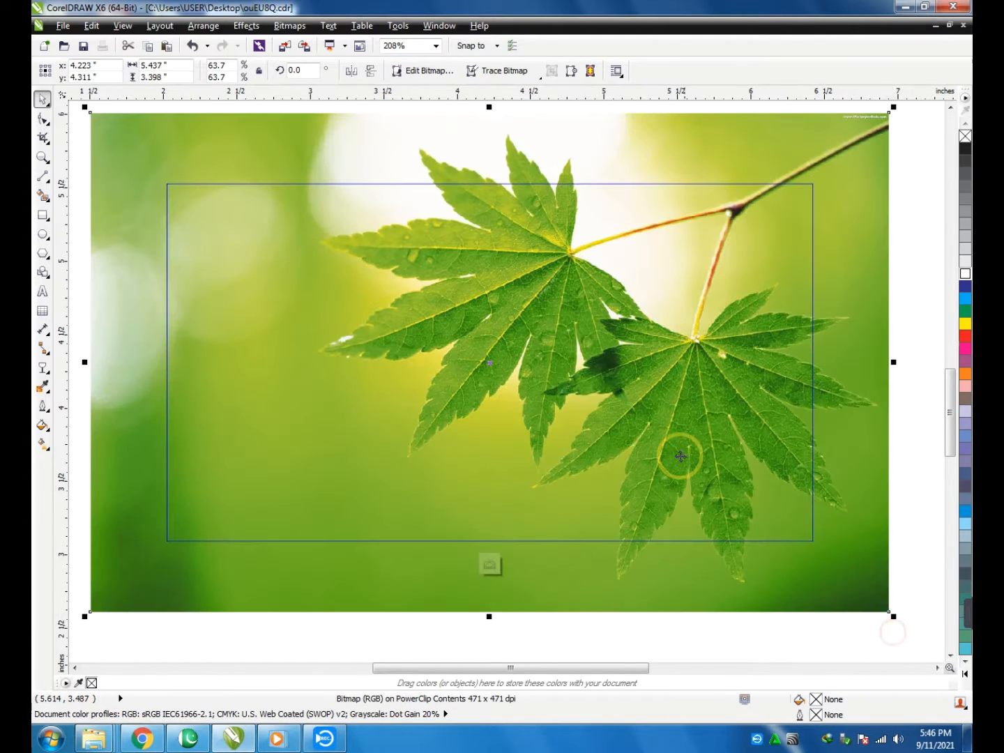
pyautogui.rightClick(556, 403)
pyautogui.click(636, 103)
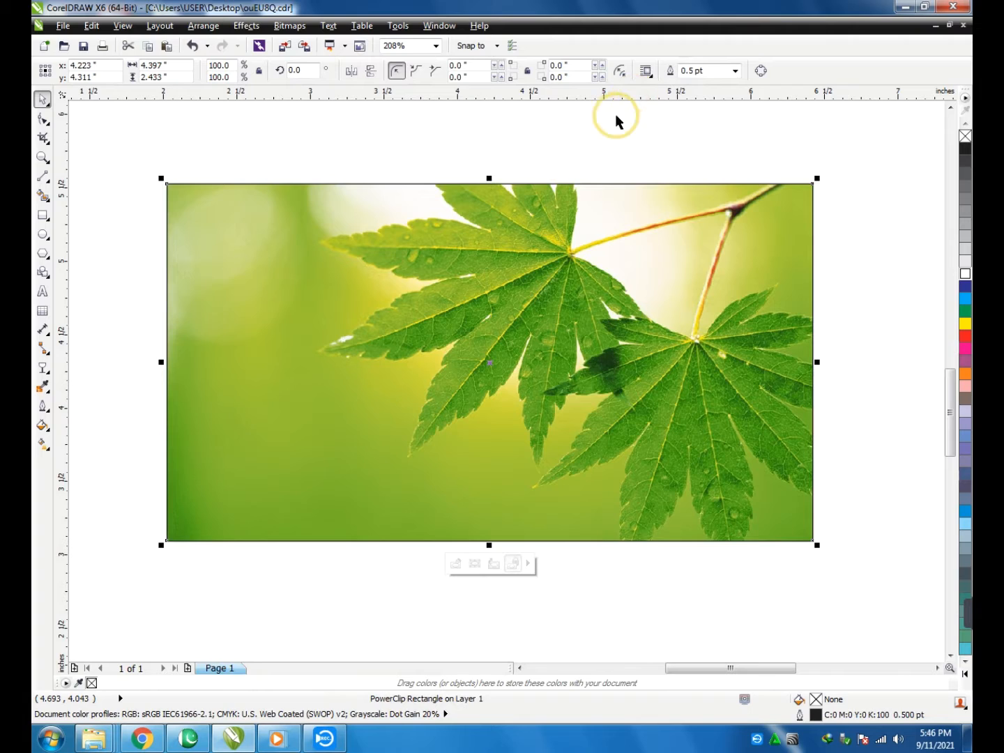
# Give the clipped rectangle a green 3.0 pt outline, placed behind the fill and scaling with the object.
pyautogui.scroll(-5, 464, 292)
pyautogui.press('z')
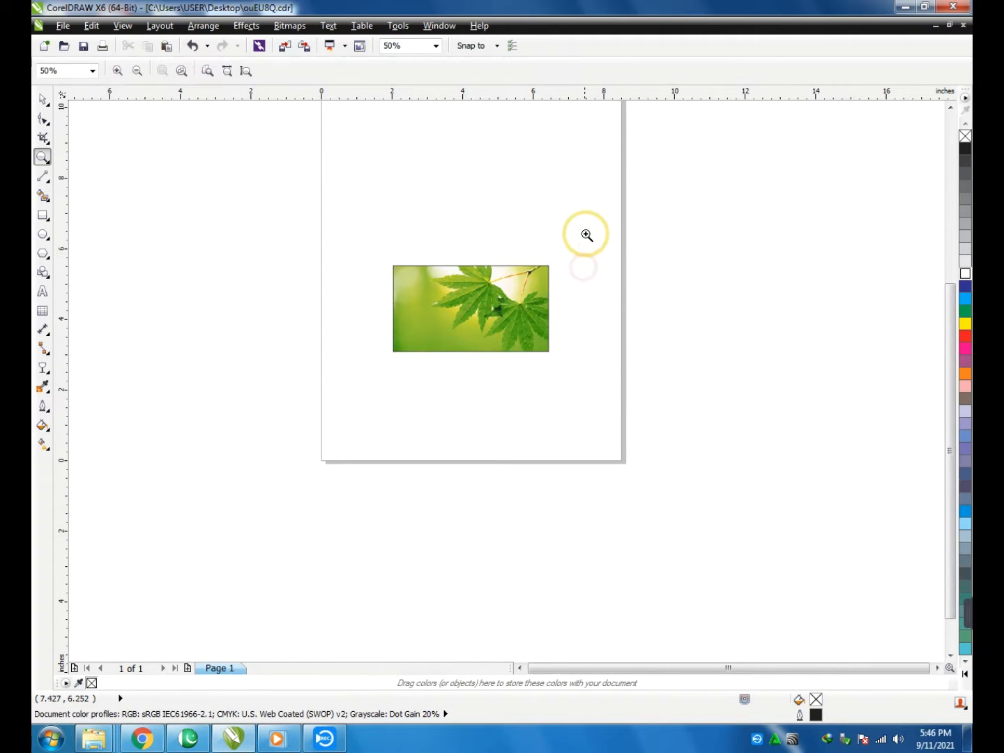
pyautogui.moveTo(586, 233); pyautogui.dragTo(383, 392)
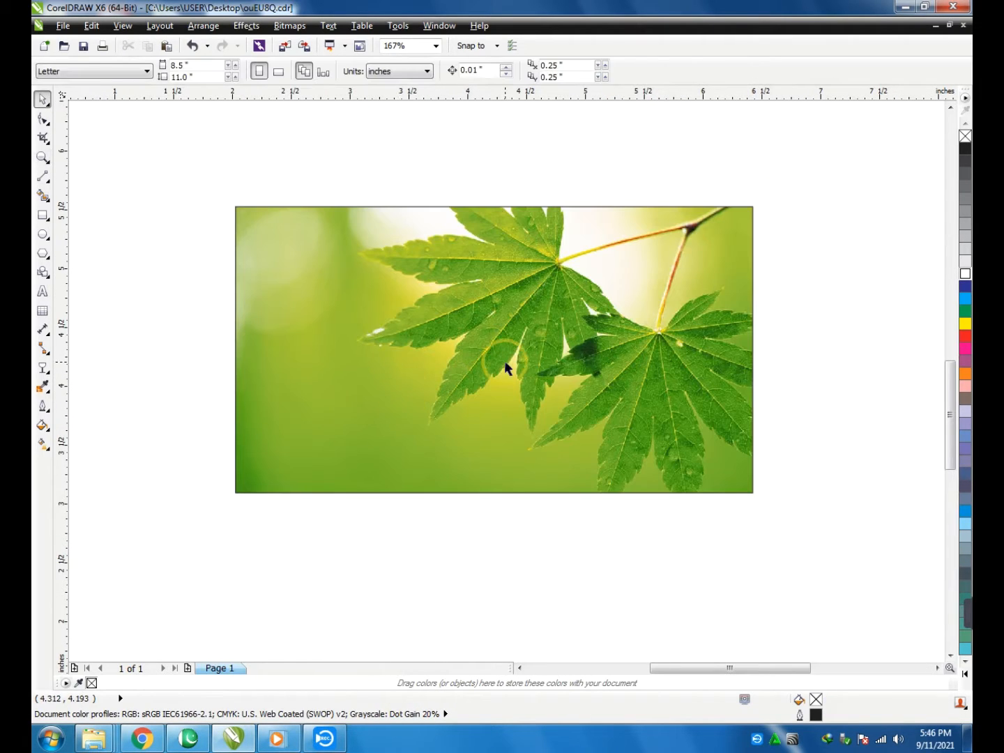
pyautogui.click(643, 291)
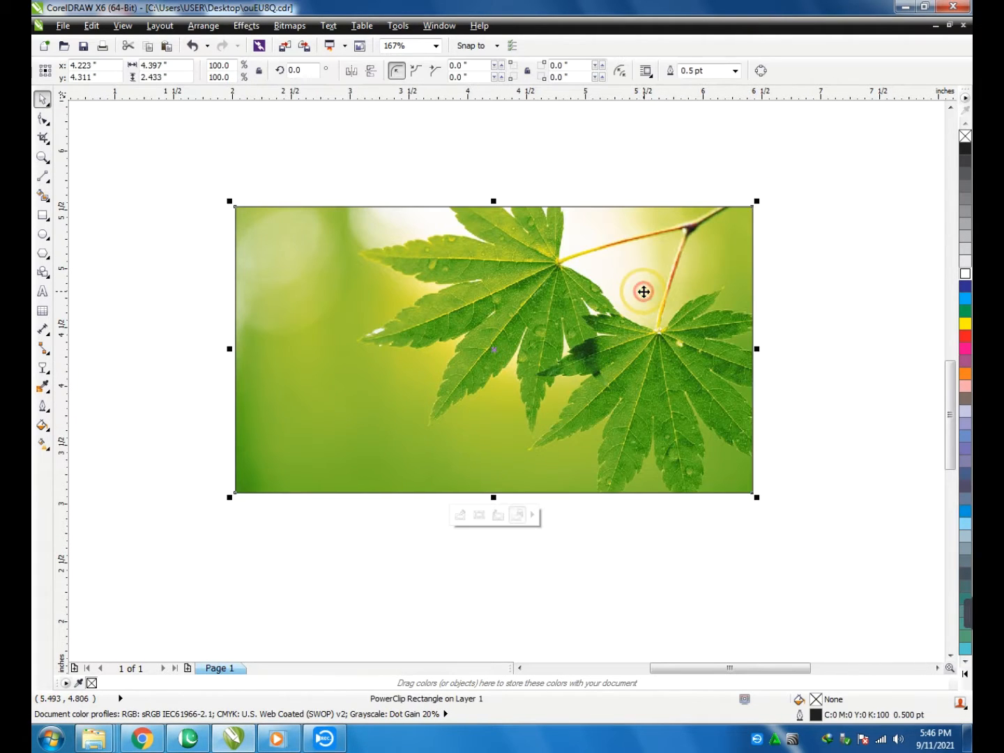
pyautogui.rightClick(966, 310)
pyautogui.press('F12')
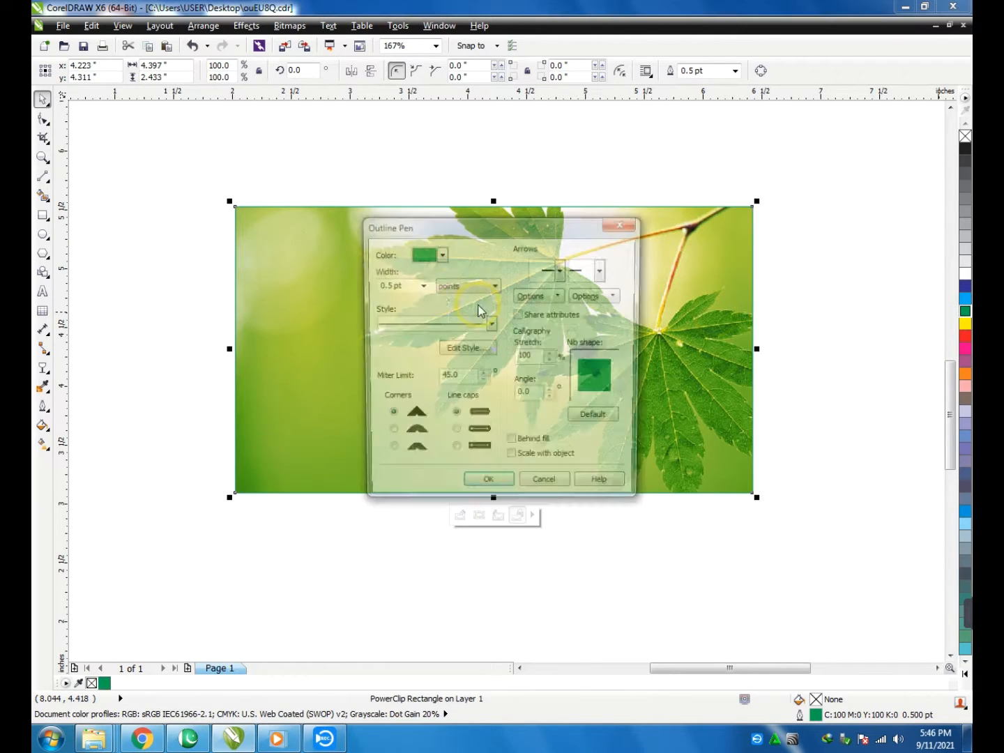
pyautogui.click(421, 284)
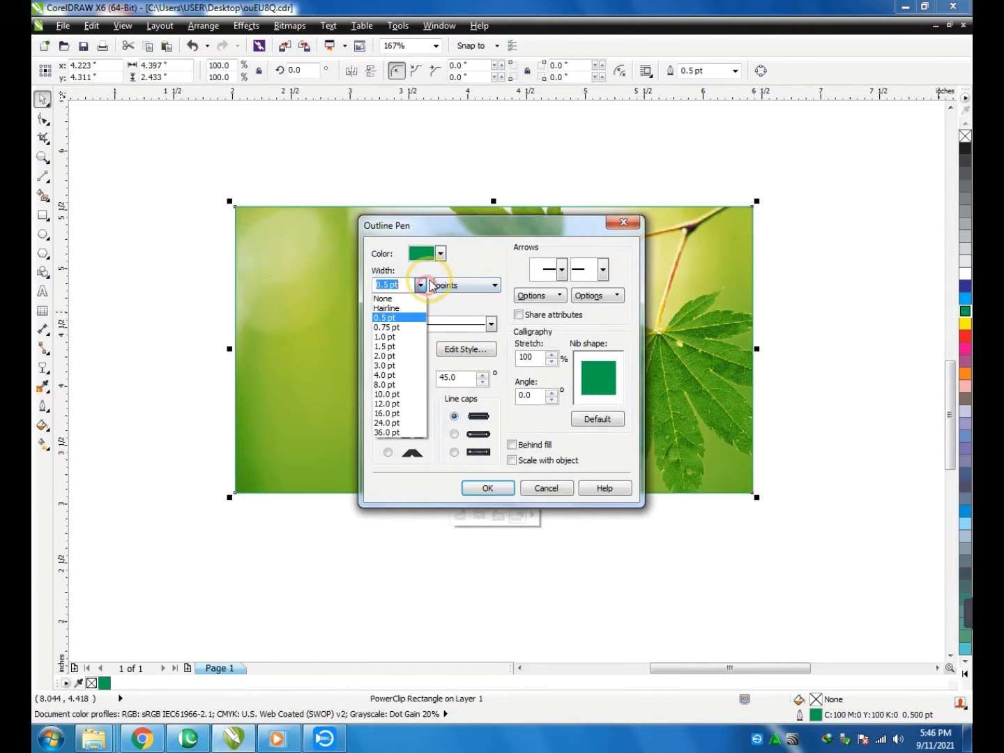
pyautogui.click(386, 365)
pyautogui.click(512, 460)
pyautogui.click(512, 444)
pyautogui.click(488, 488)
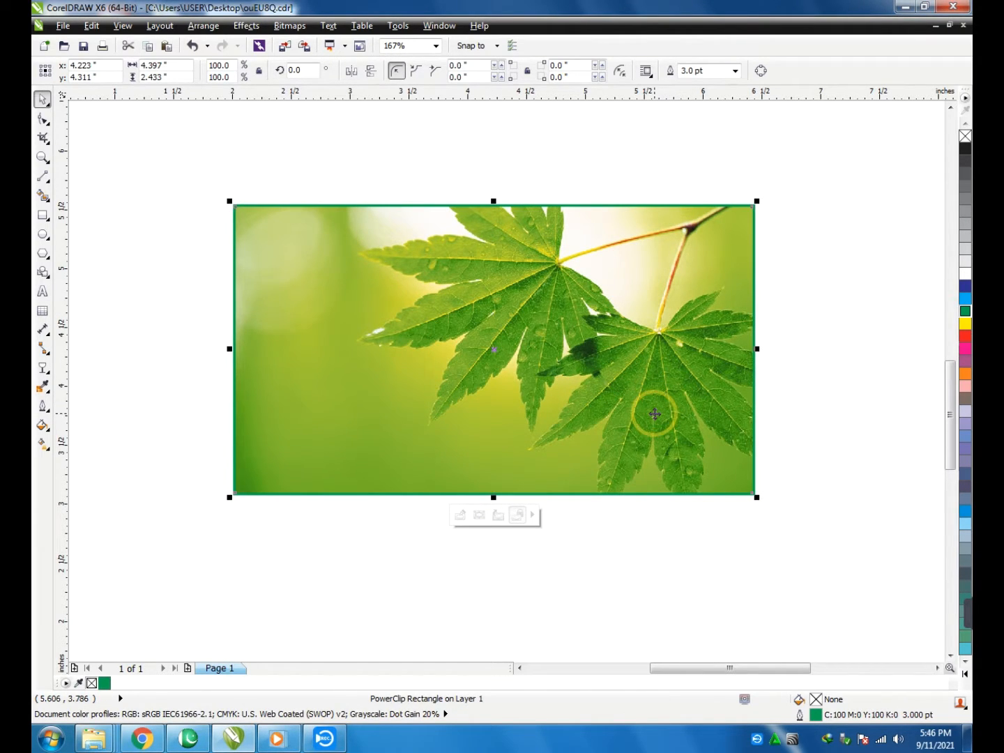
# Recolor the clipped rectangle's outline to yellow-green (C40 M0 Y100 K0) and set its width to 4.0 pt.
pyautogui.click(966, 674)
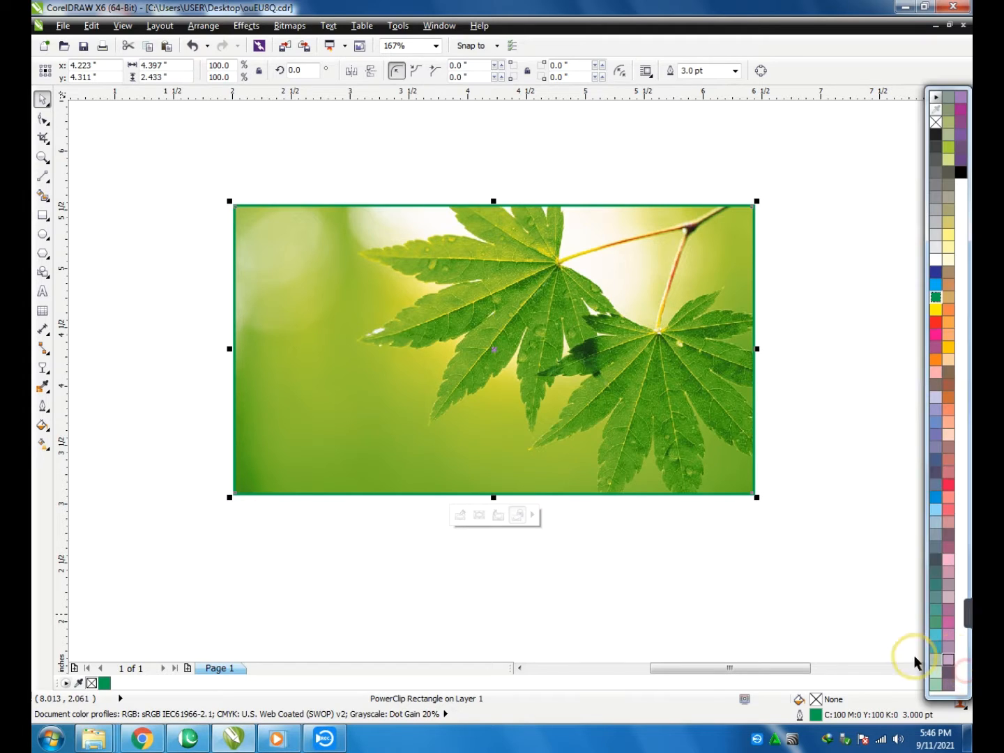
pyautogui.rightClick(949, 157)
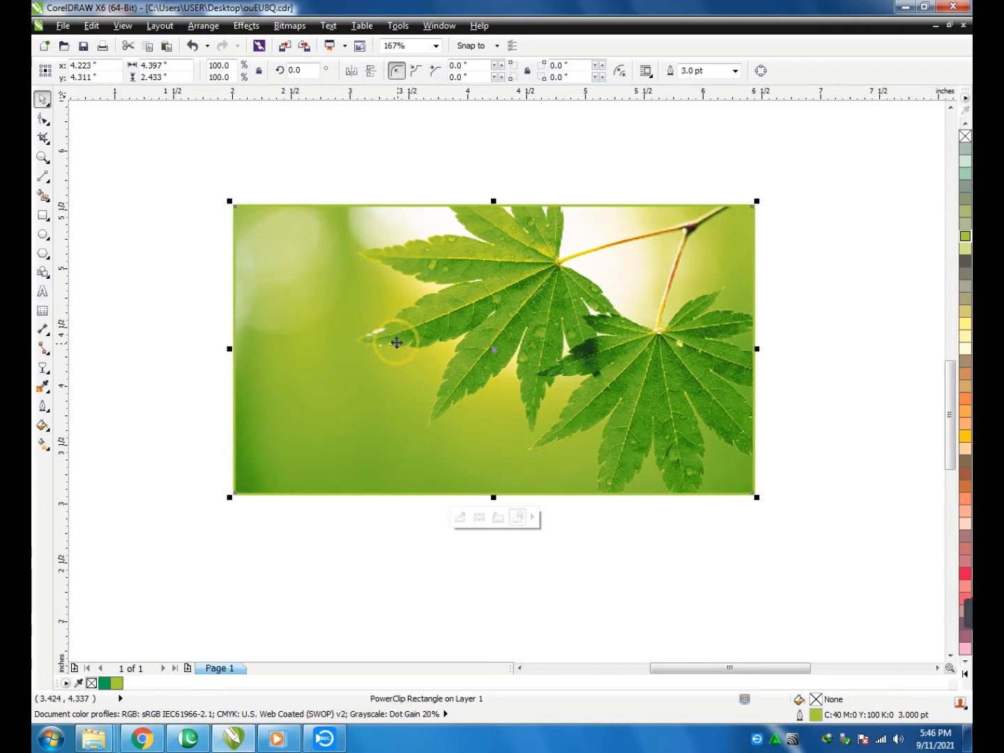
pyautogui.press('F12')
pyautogui.click(421, 285)
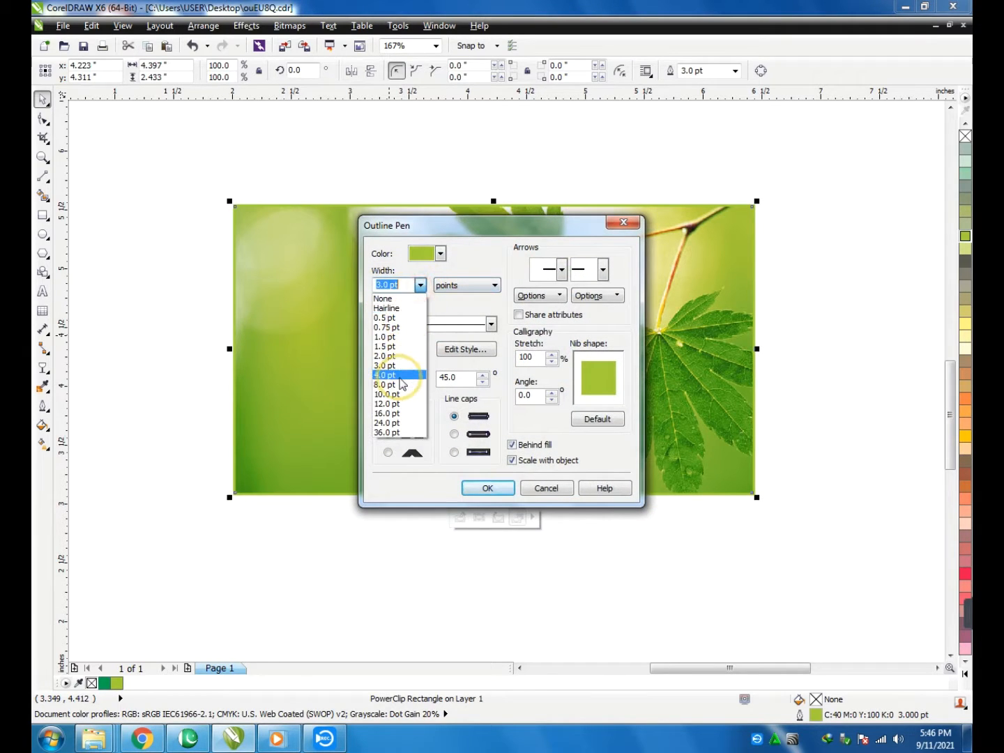
pyautogui.click(394, 376)
pyautogui.click(488, 489)
pyautogui.click(358, 558)
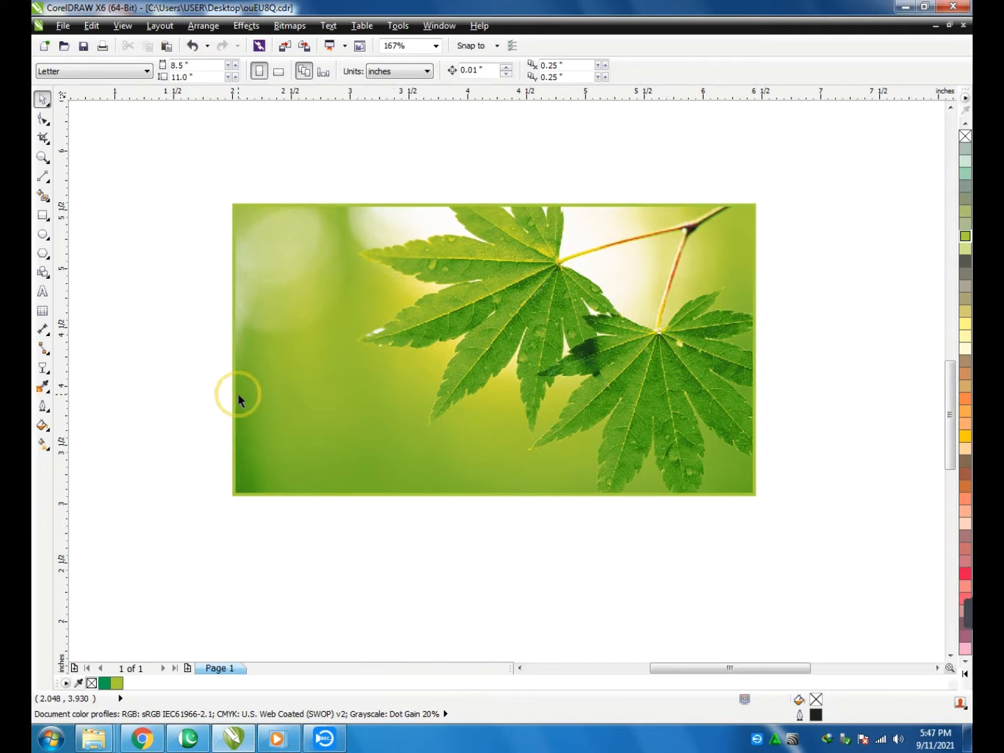
# Move the framed leaf photo up the page to about x 4.38, y 5.92 inches.
pyautogui.click(42, 158)
pyautogui.click(361, 272)
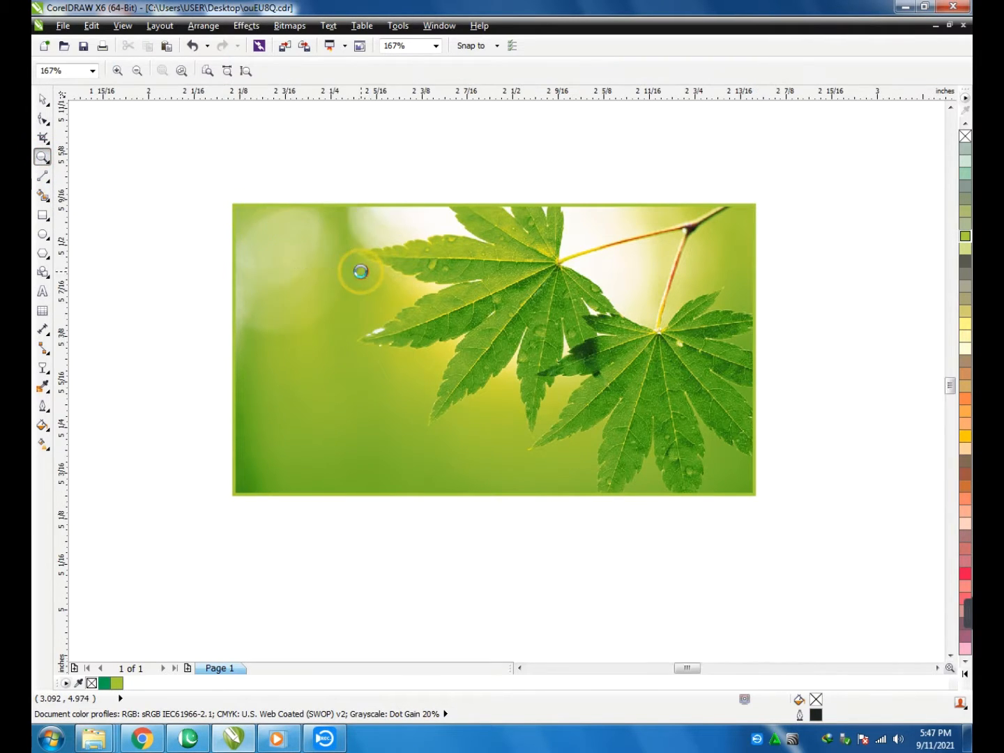
pyautogui.scroll(-3, 337, 263)
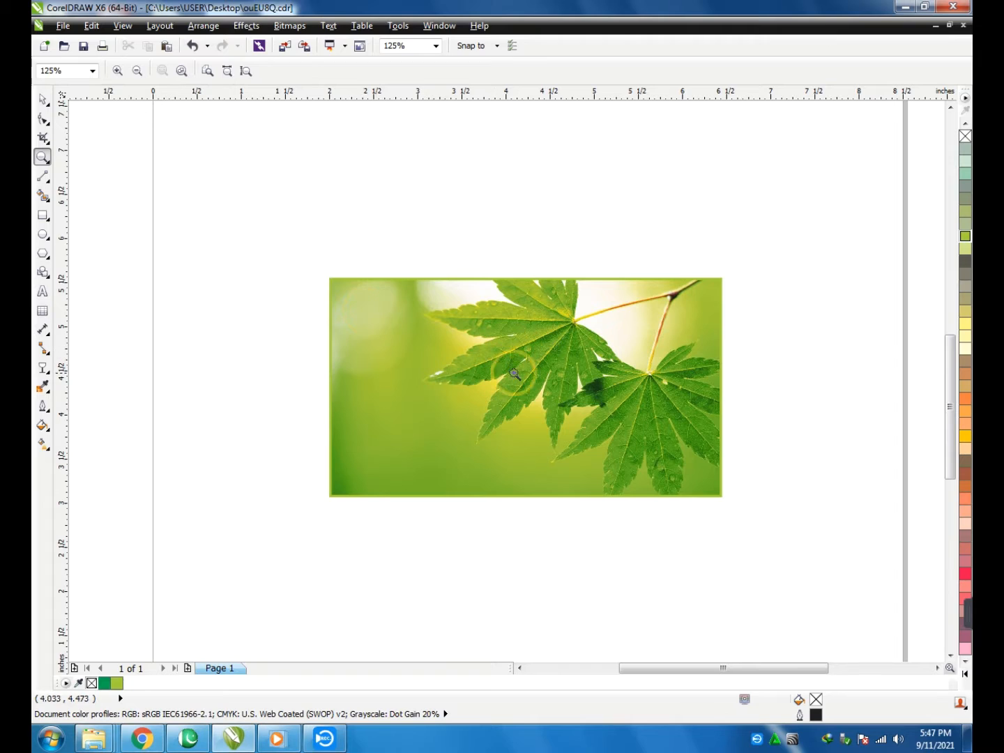
pyautogui.press('space')
pyautogui.click(552, 386)
pyautogui.moveTo(552, 385); pyautogui.dragTo(604, 277)
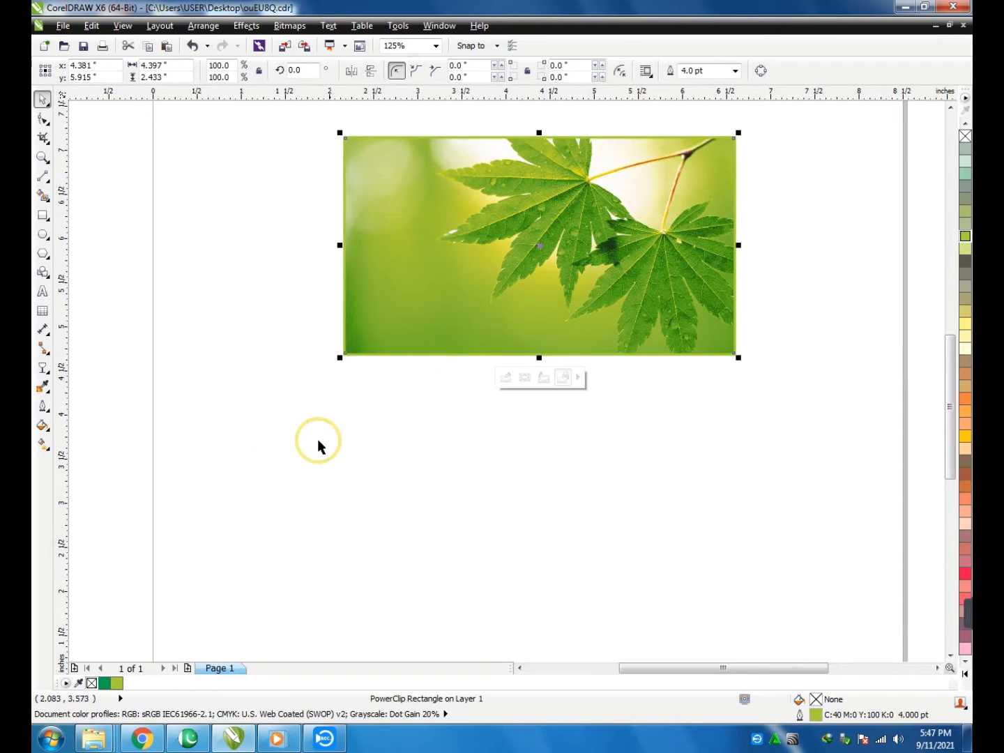
# Draw a five-pointed star about 3 inches wide below the framed leaf photo.
pyautogui.click(49, 254)
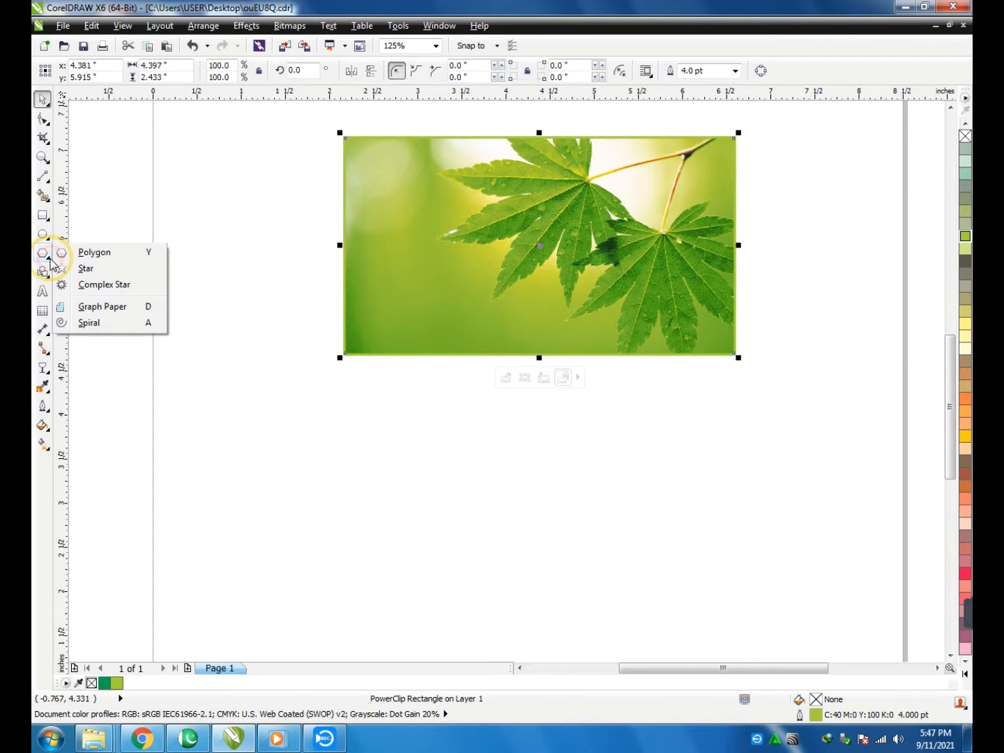
pyautogui.click(89, 270)
pyautogui.moveTo(336, 406); pyautogui.dragTo(618, 632)
# Duplicate the framed leaf photo into the empty area left of the page.
pyautogui.scroll(-2, 520, 417)
pyautogui.press('space')
pyautogui.click(543, 325)
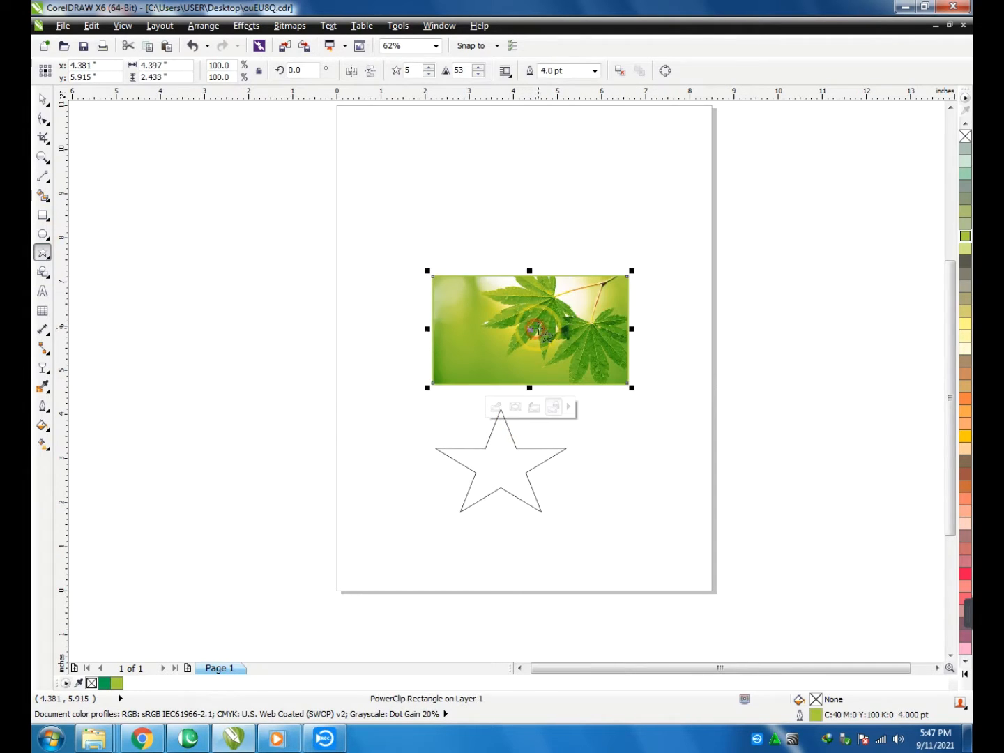
pyautogui.moveTo(580, 334); pyautogui.dragTo(274, 323)
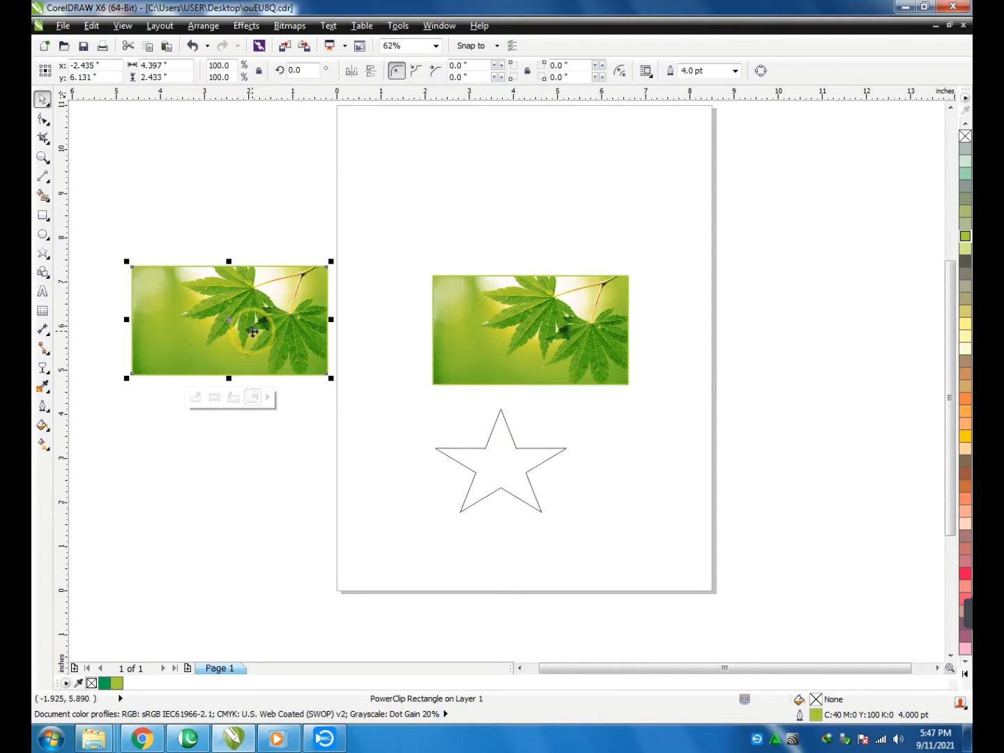
# Extract the PowerClip contents from the duplicate and move the freed photo below its empty frame.
pyautogui.rightClick(252, 300)
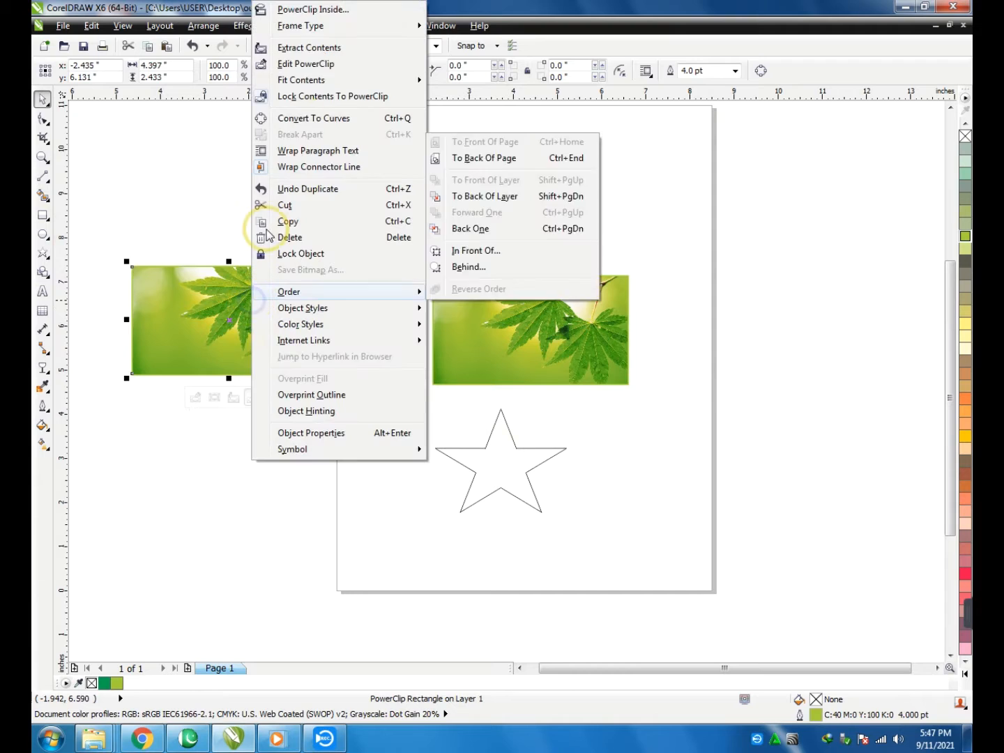
pyautogui.click(344, 48)
pyautogui.moveTo(271, 331); pyautogui.dragTo(270, 528)
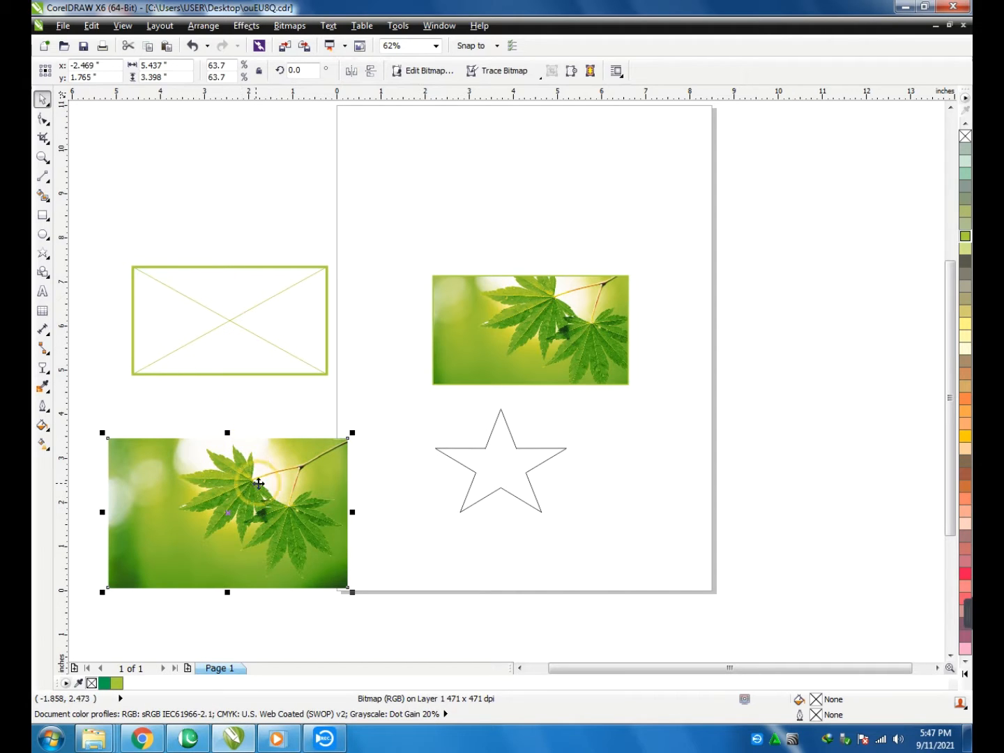
# Try placing the extracted photo back into the empty frame, and undo that placement.
pyautogui.moveTo(260, 484); pyautogui.dragTo(258, 317)
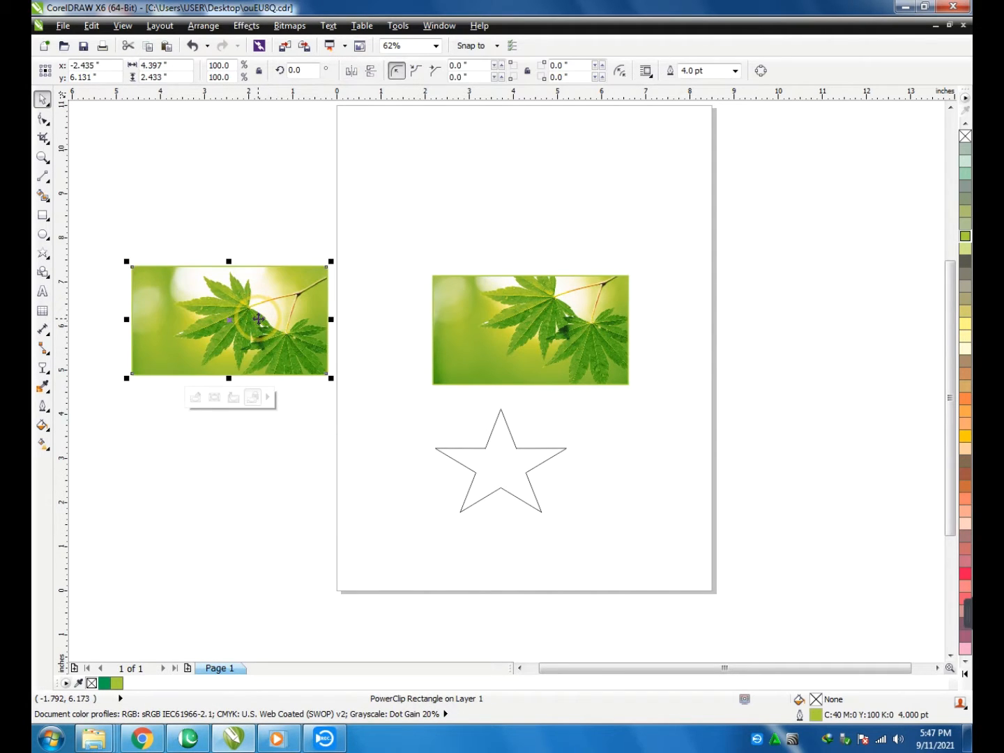
pyautogui.hotkey('ctrl', 'z')
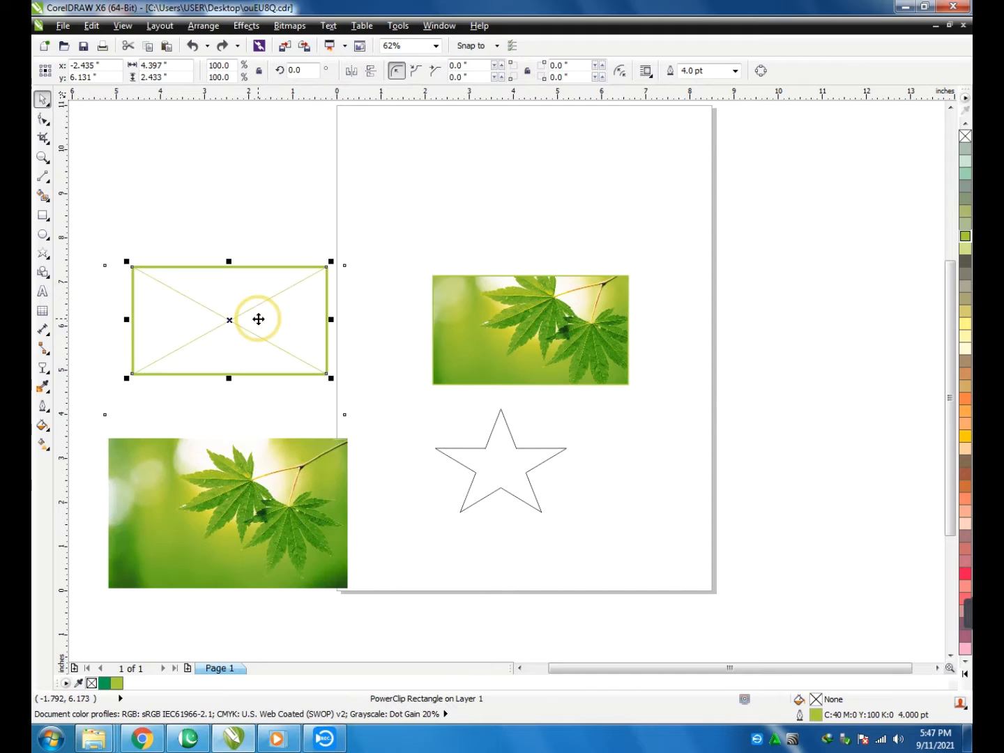
# Shift the freed leaf photo toward the page and delete the empty rectangular PowerClip frame above it.
pyautogui.moveTo(269, 500); pyautogui.dragTo(315, 527)
pyautogui.click(259, 335)
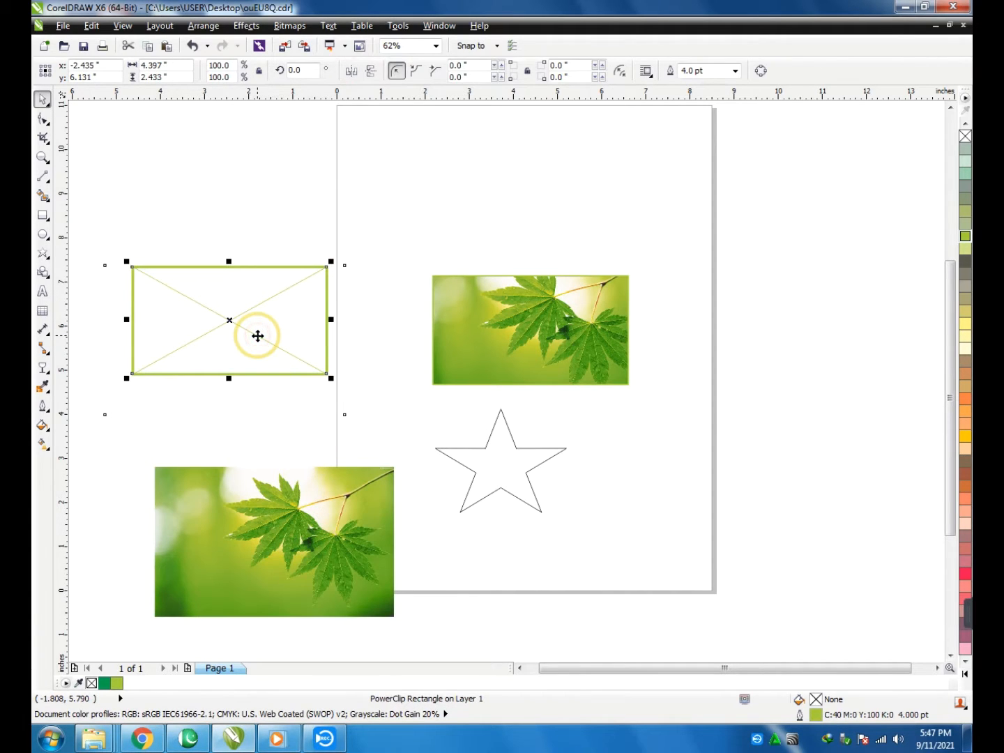
pyautogui.press('Delete')
# Scale the freed photo down to about 3.06 inches wide and place it beside the star.
pyautogui.click(317, 542)
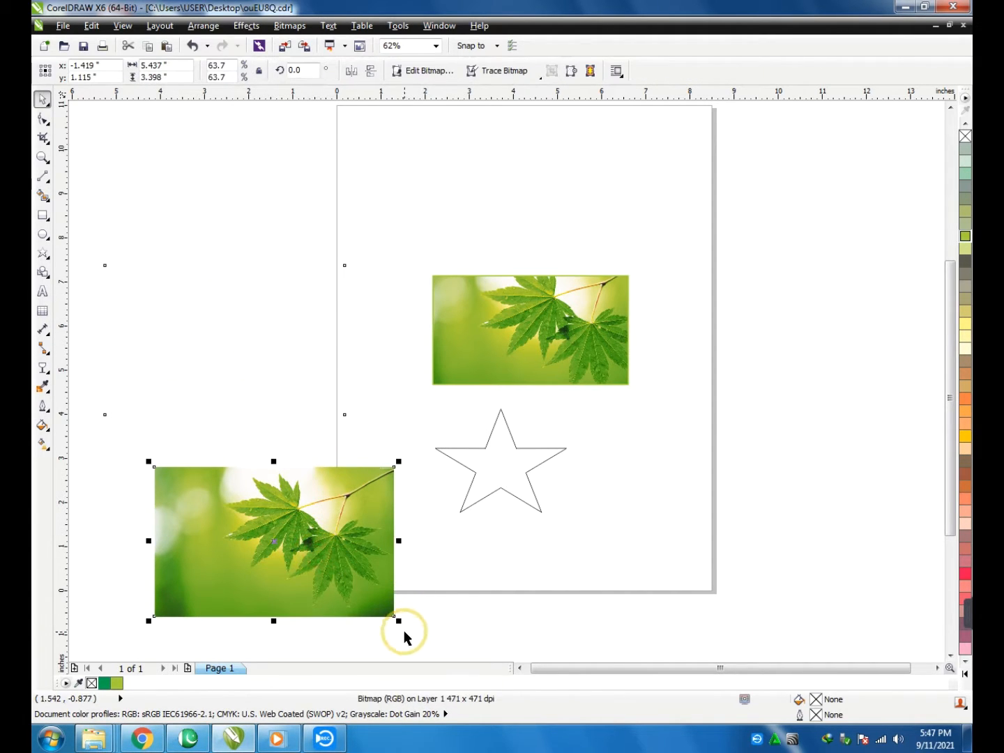
pyautogui.moveTo(398, 622); pyautogui.dragTo(335, 484)
pyautogui.click(496, 469)
pyautogui.click(345, 455)
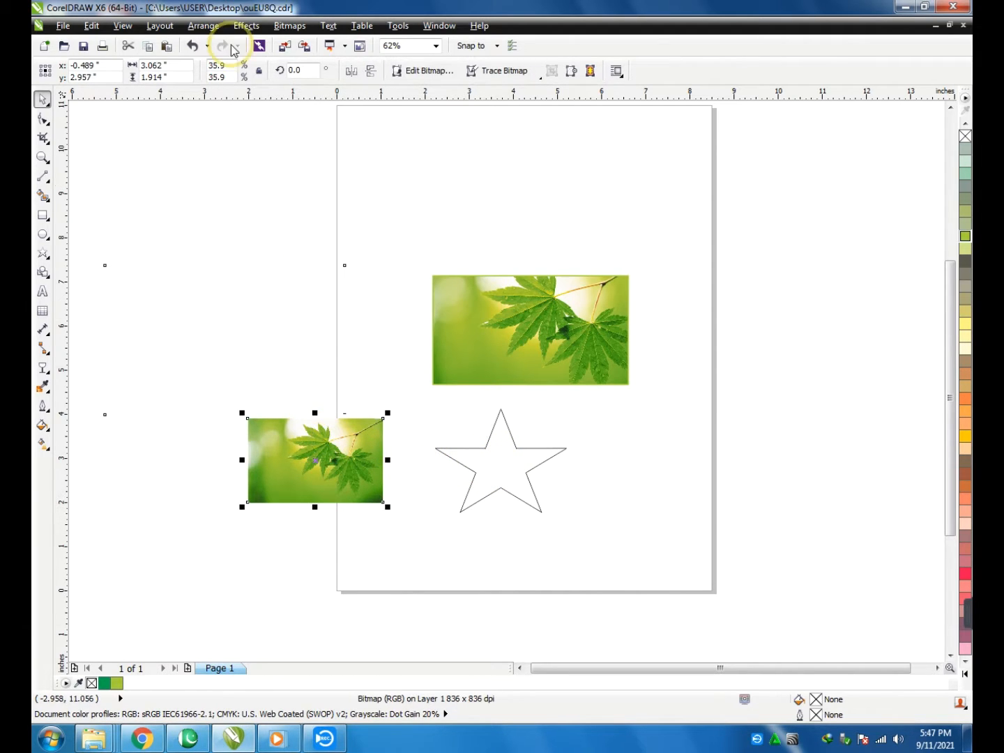
# PowerClip the small leaf photo inside the star.
pyautogui.click(246, 26)
pyautogui.moveTo(255, 236)
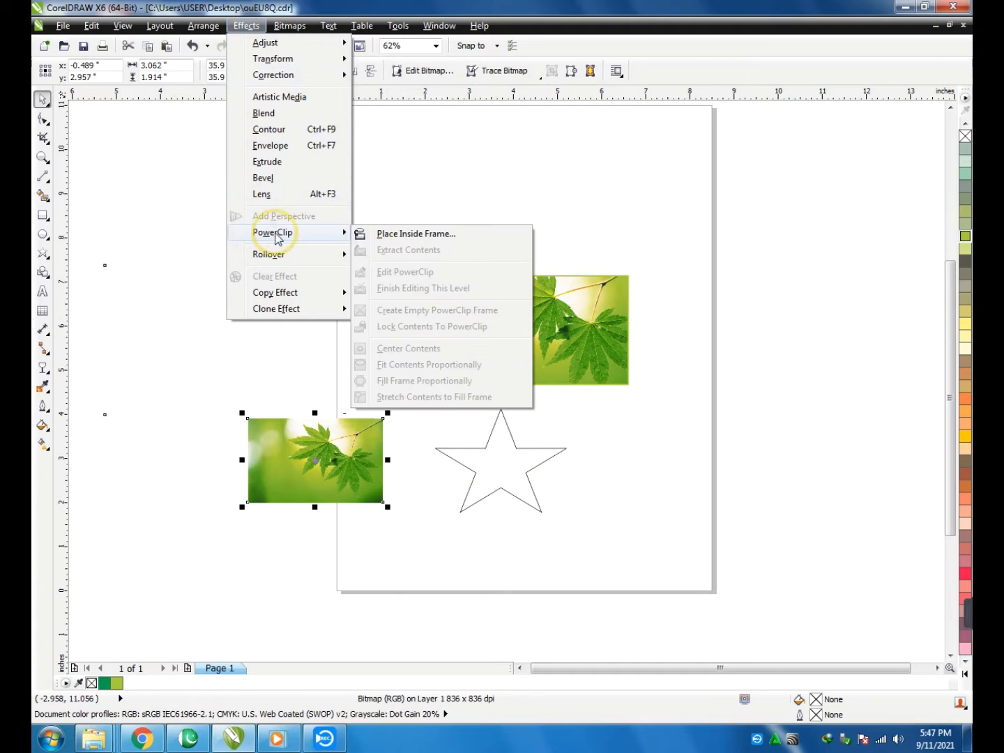
pyautogui.click(395, 238)
pyautogui.click(489, 471)
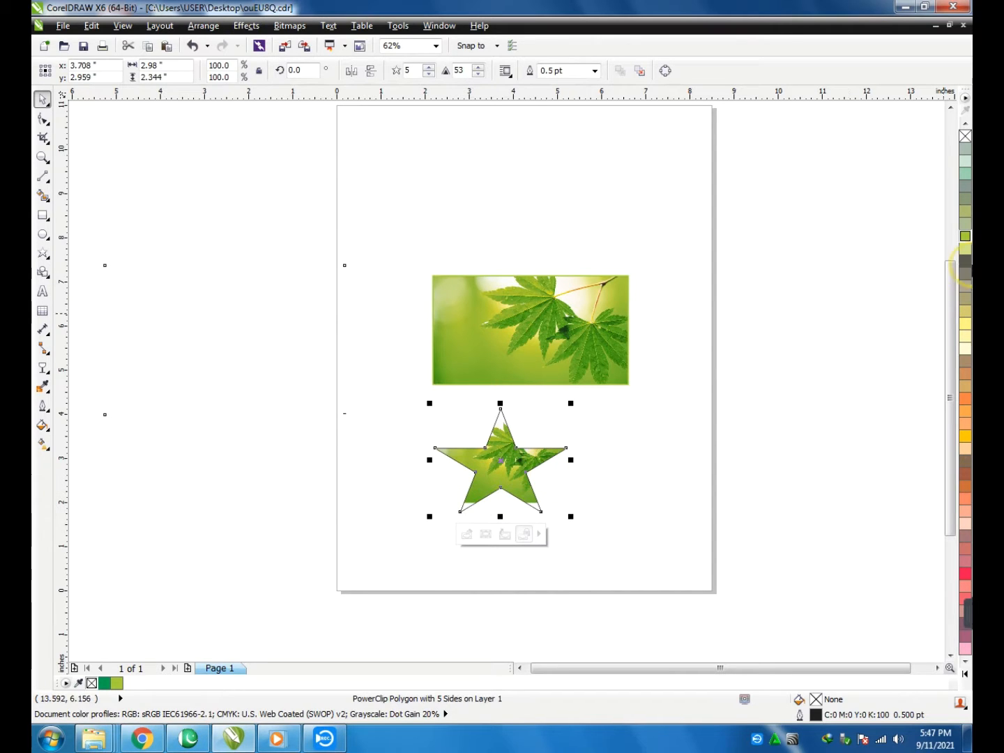
# Give the star a lime green 4.0 pt outline, behind fill and scaling with the object, and shift it under the rectangle's middle.
pyautogui.rightClick(965, 236)
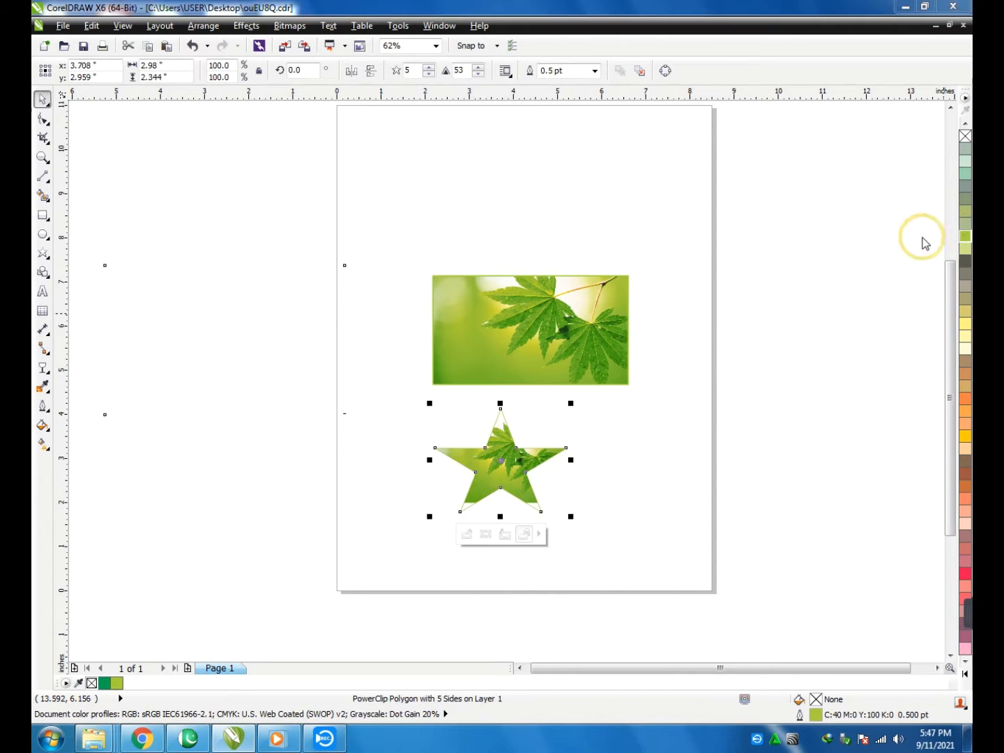
pyautogui.press('F12')
pyautogui.click(424, 286)
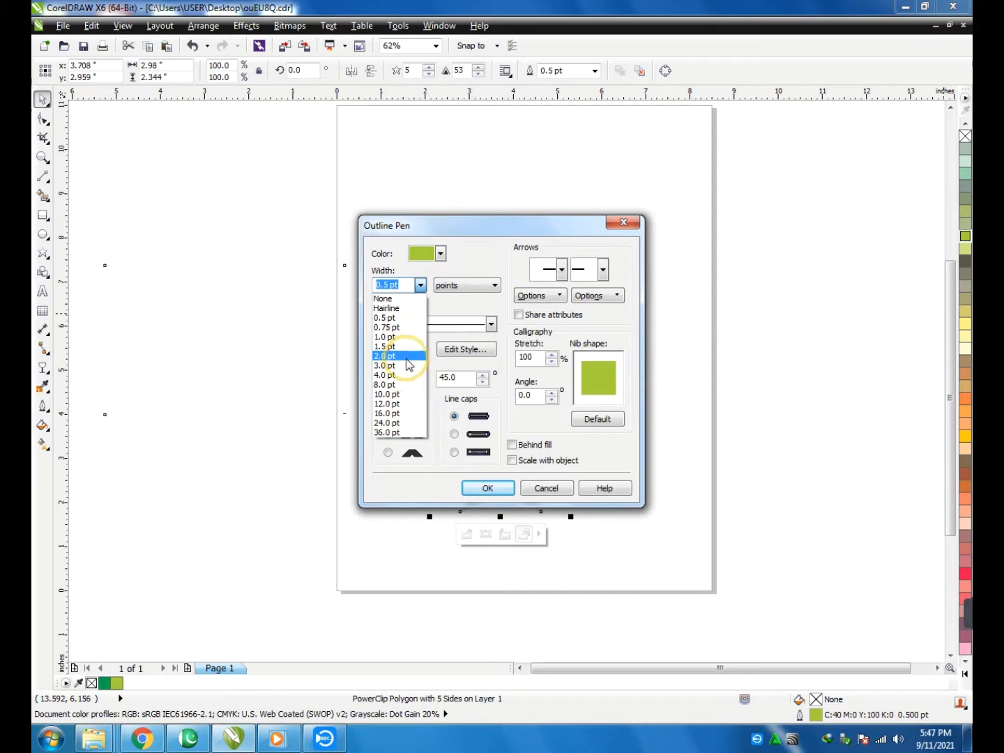
pyautogui.click(404, 352)
pyautogui.click(524, 461)
pyautogui.click(513, 444)
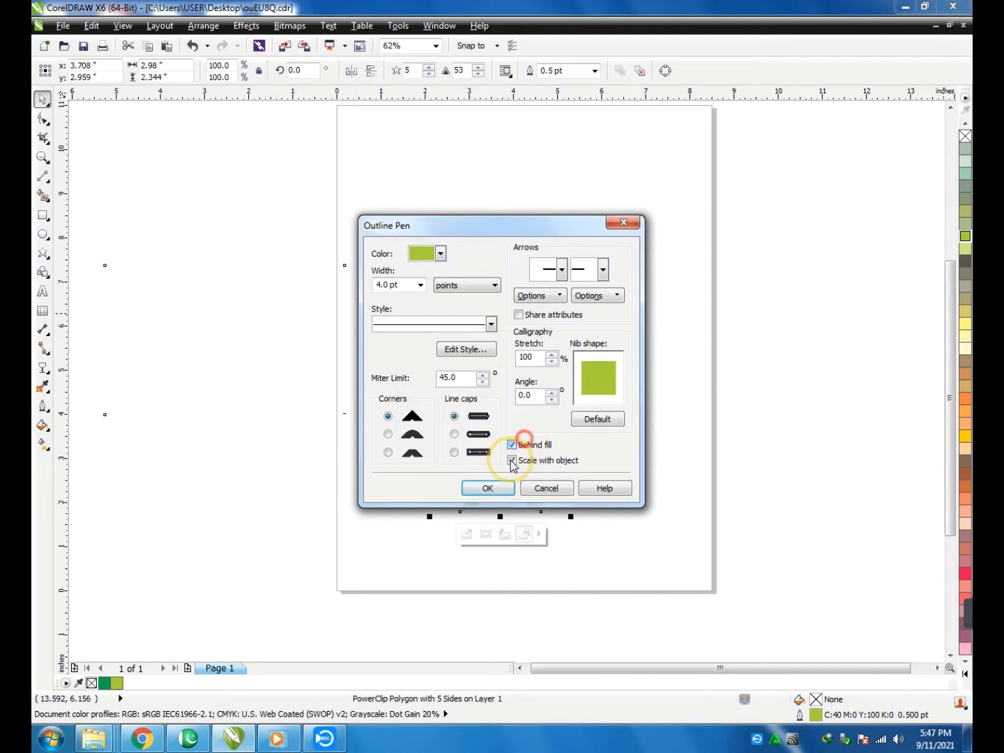
pyautogui.click(511, 495)
pyautogui.click(619, 509)
pyautogui.moveTo(479, 452); pyautogui.dragTo(511, 441)
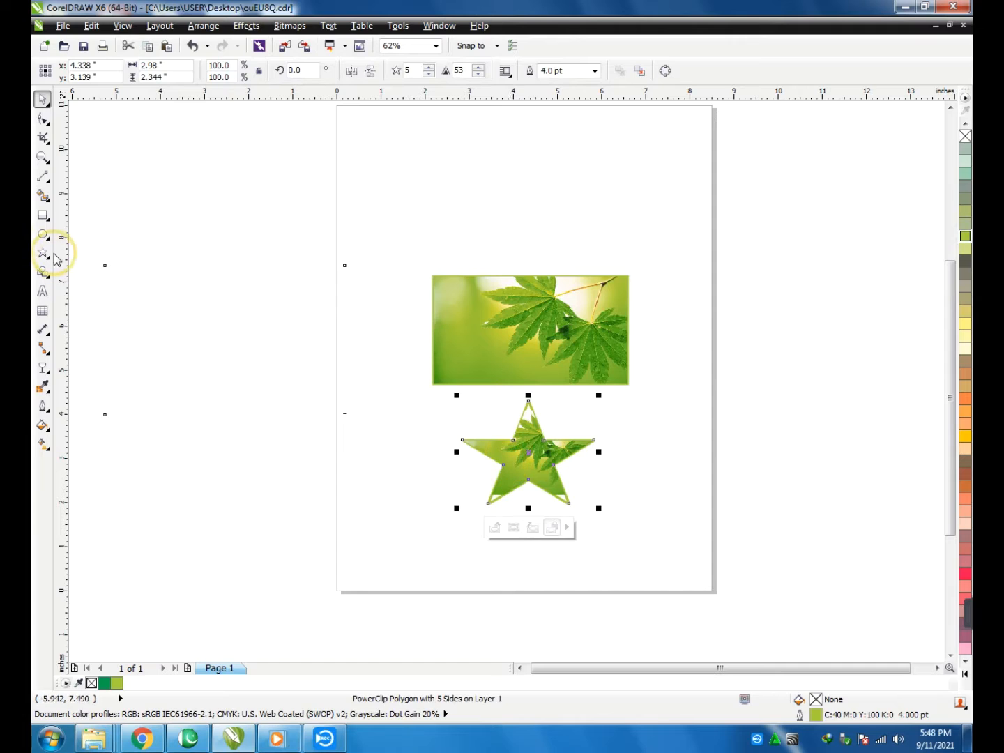
# Draw a tall ellipse about 3.05 by 3.92 inches across the page's left edge.
pyautogui.click(42, 234)
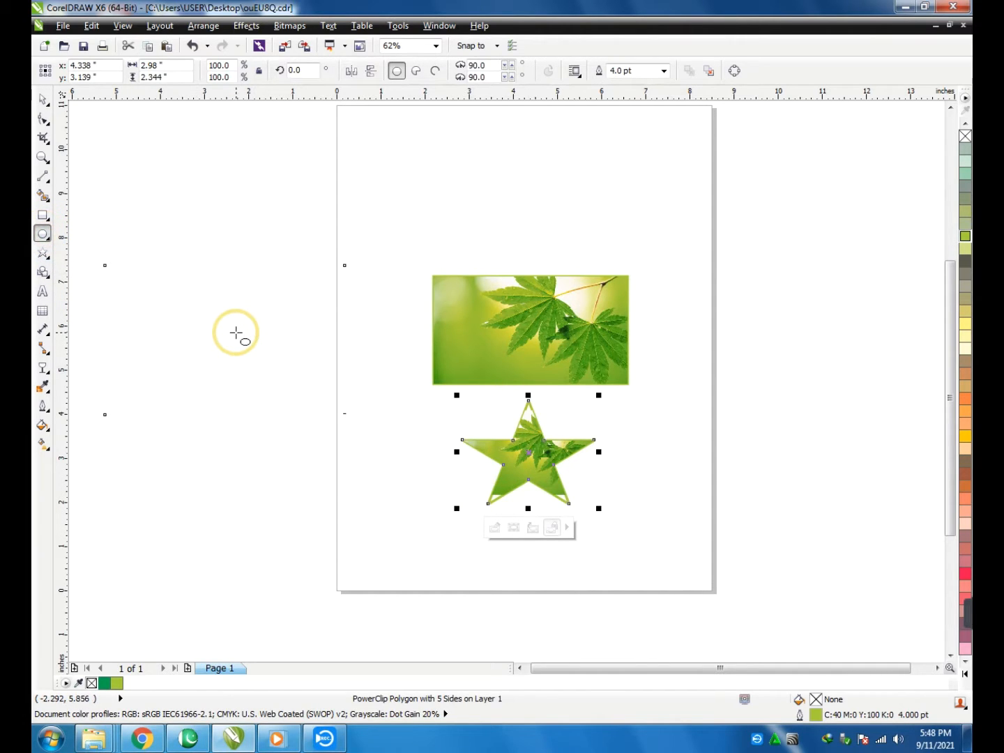
pyautogui.moveTo(234, 332); pyautogui.dragTo(370, 504)
pyautogui.press('space')
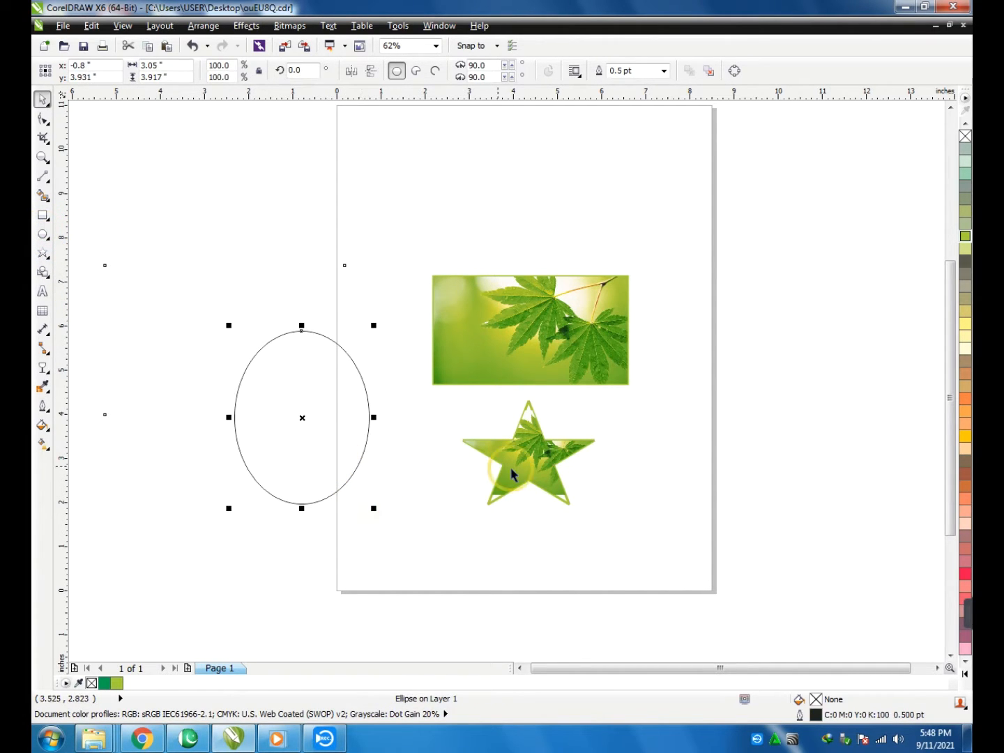
# Duplicate the photo-filled star near the page's lower-left corner and extract the duplicate's PowerClip contents.
pyautogui.moveTo(537, 474); pyautogui.dragTo(397, 558)
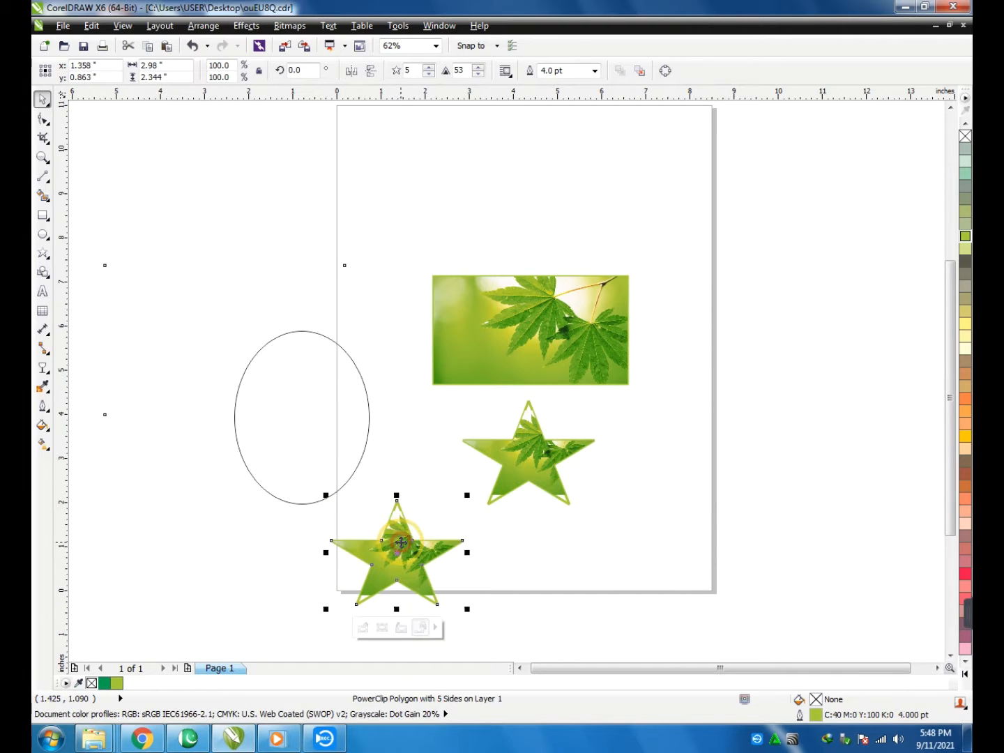
pyautogui.rightClick(401, 543)
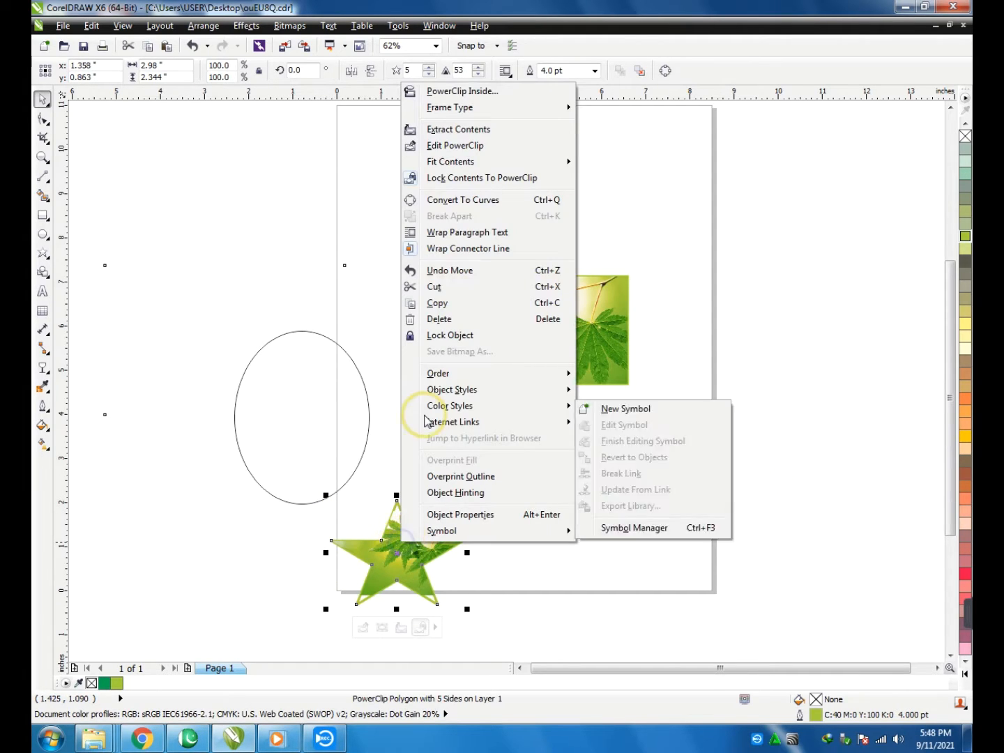
pyautogui.click(474, 135)
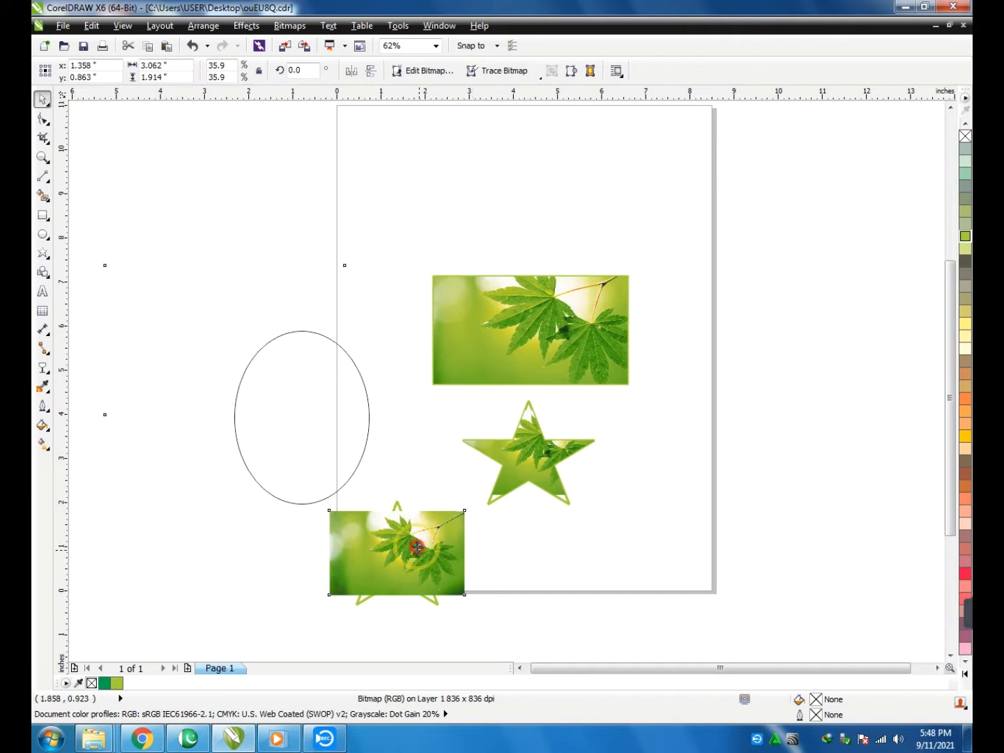
# Move the extracted photo above the ellipse and delete the empty star frame.
pyautogui.moveTo(415, 538); pyautogui.dragTo(281, 236)
pyautogui.click(404, 558)
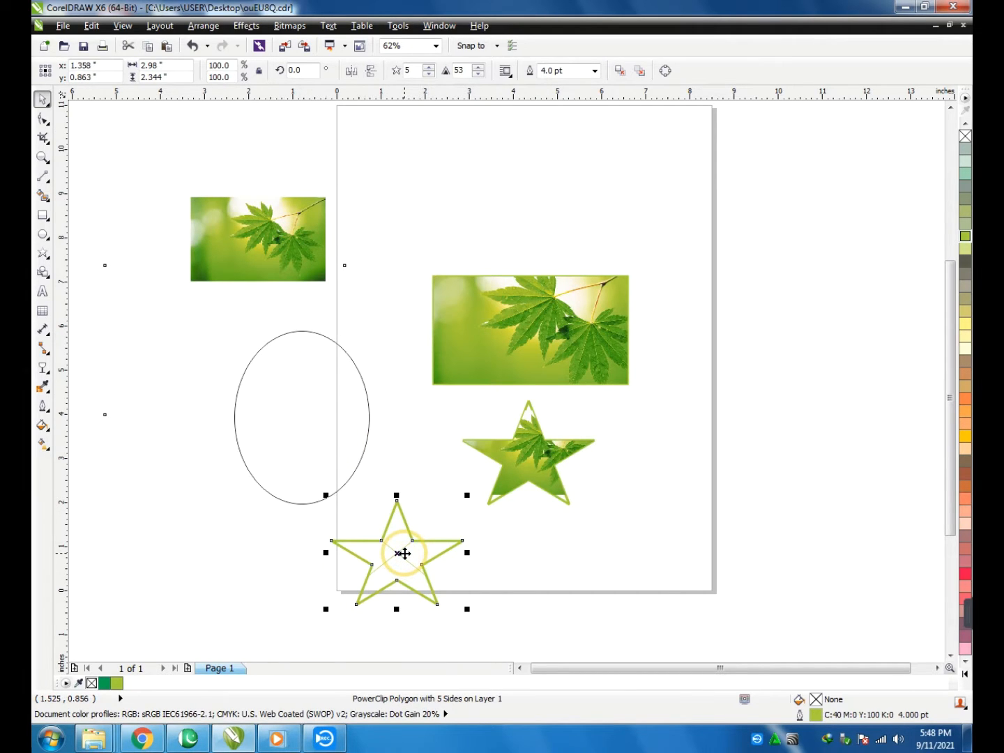
pyautogui.press('Delete')
pyautogui.click(326, 436)
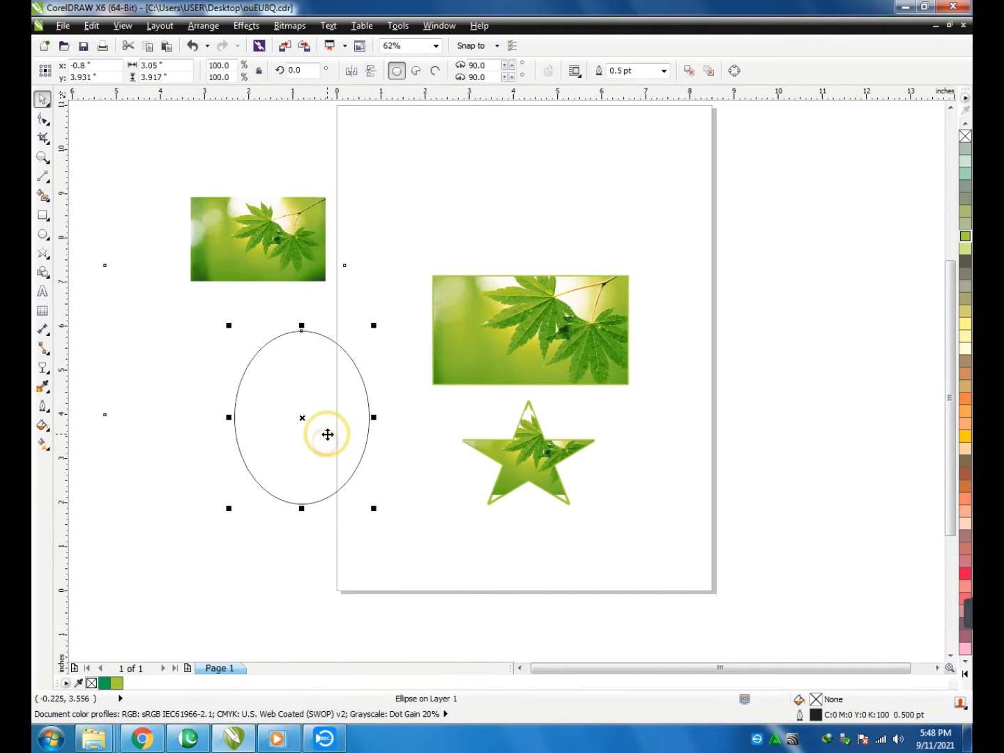
pyautogui.click(246, 25)
pyautogui.moveTo(284, 228)
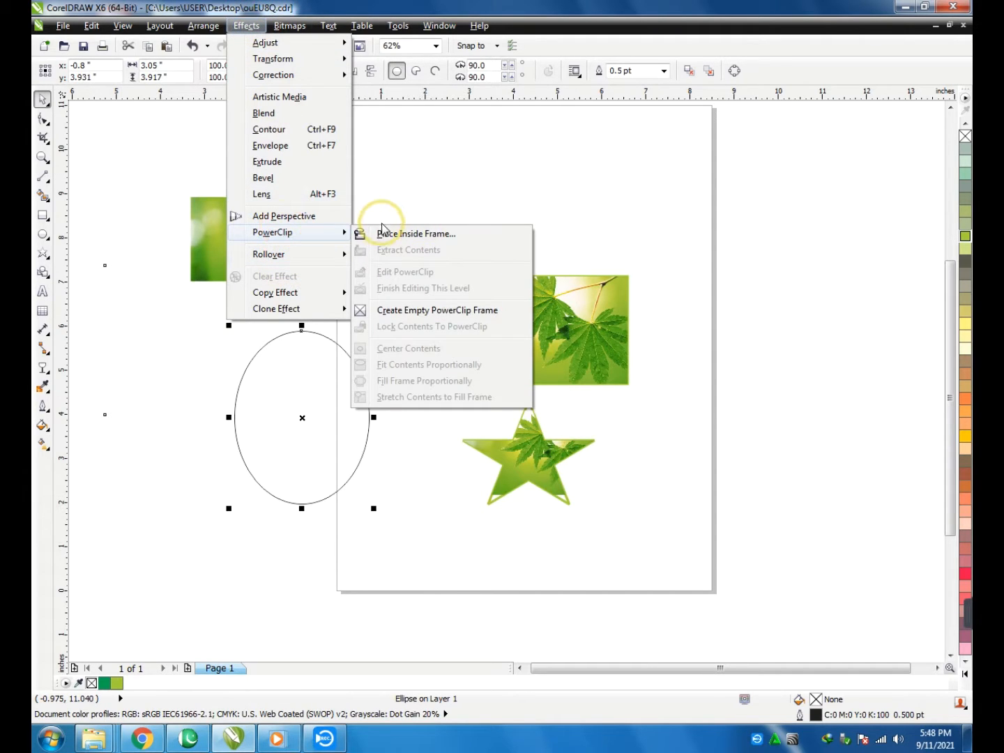
pyautogui.click(420, 235)
pyautogui.click(287, 376)
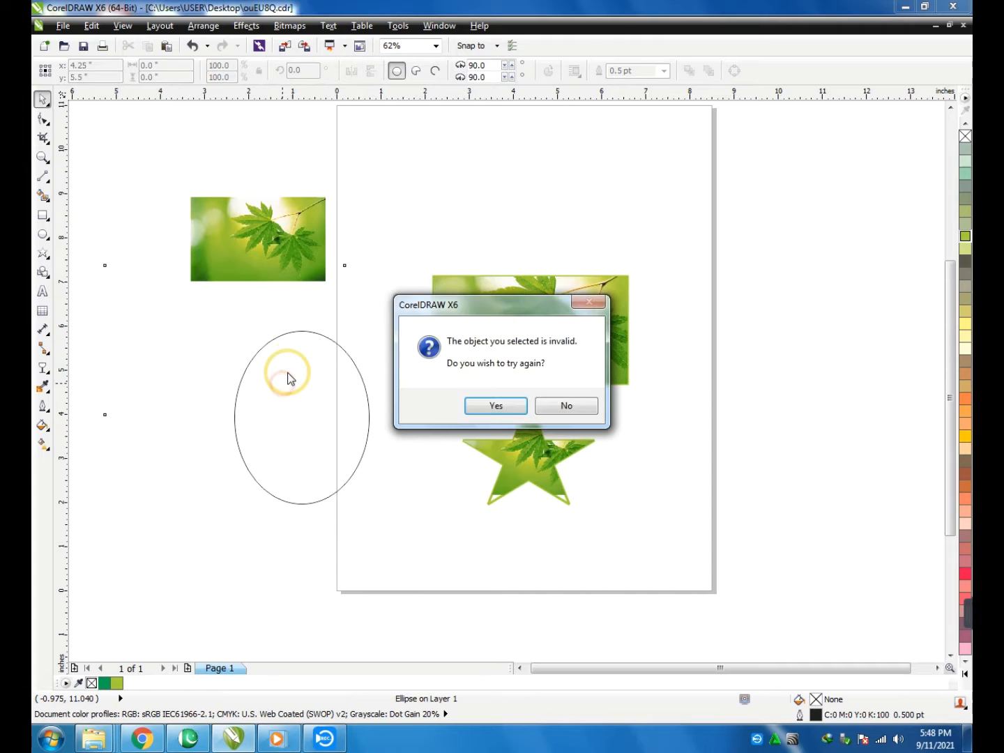
pyautogui.click(489, 404)
pyautogui.click(346, 361)
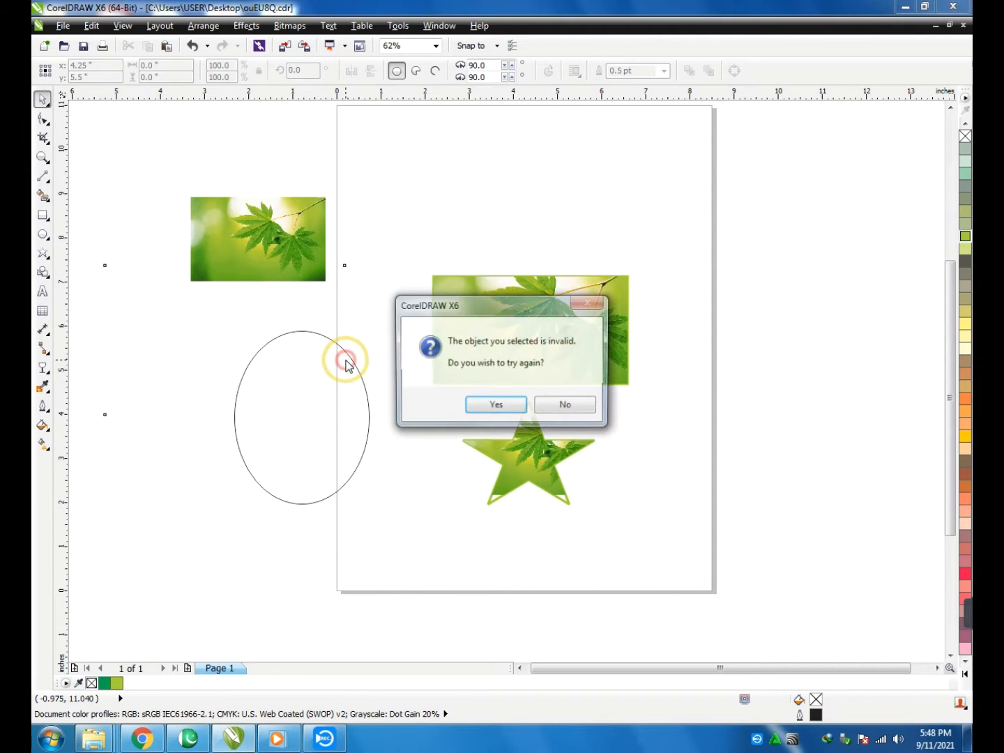
pyautogui.click(567, 410)
pyautogui.press('space')
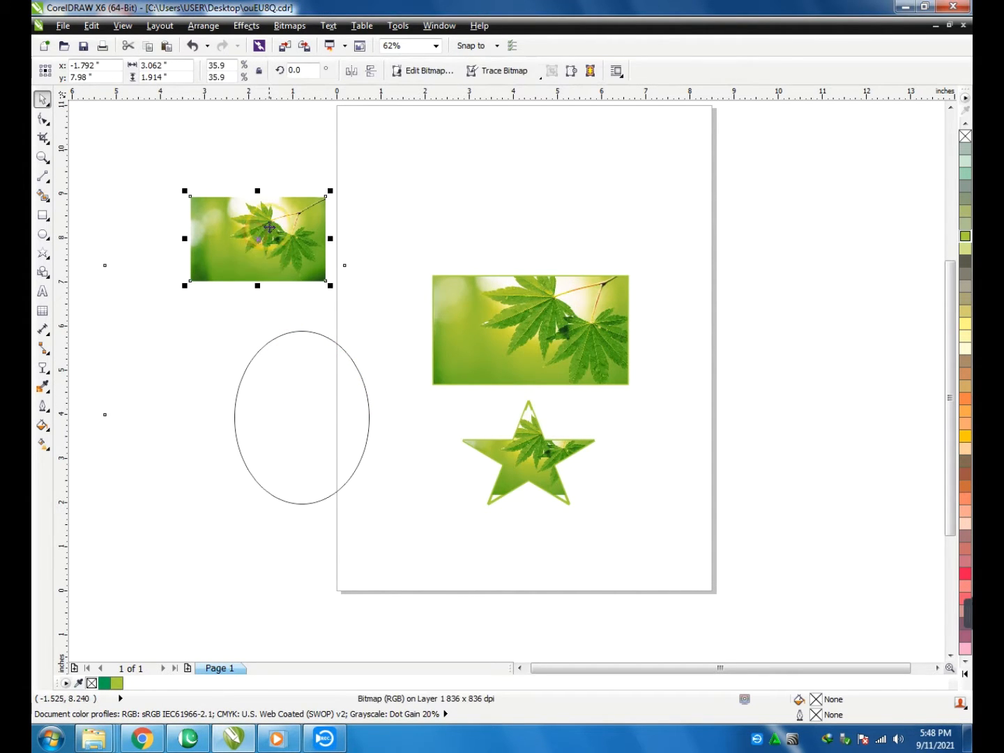
# Move the small leaf photo closer to the ellipse and PowerClip it inside the ellipse.
pyautogui.moveTo(265, 223); pyautogui.dragTo(223, 262)
pyautogui.click(314, 369)
pyautogui.click(248, 282)
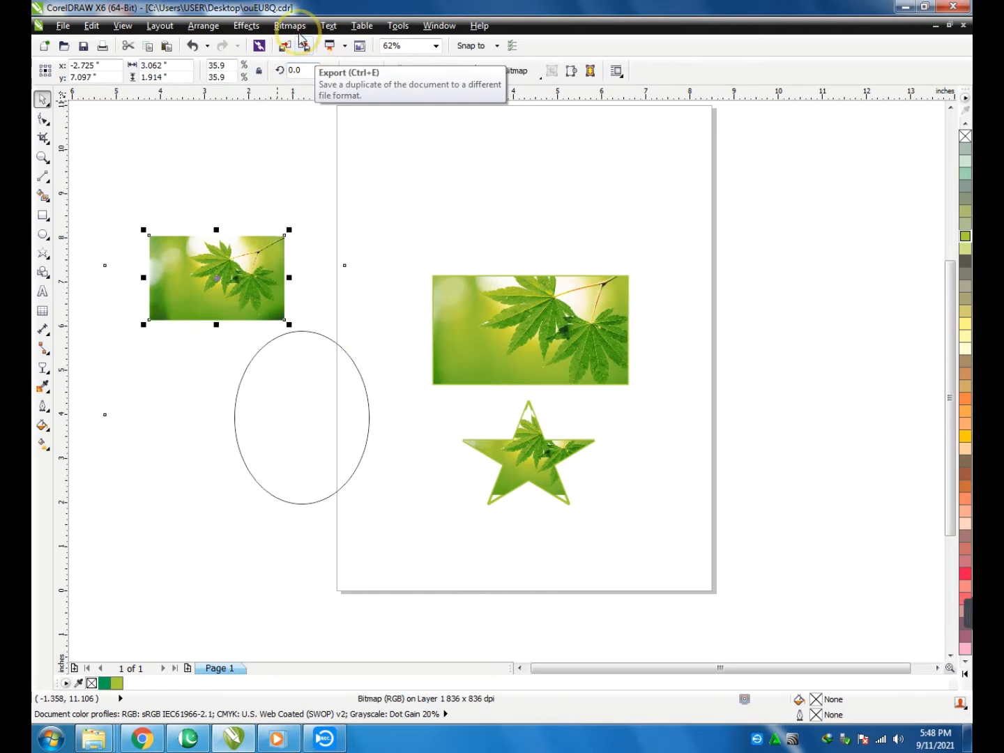
pyautogui.click(246, 26)
pyautogui.moveTo(287, 232)
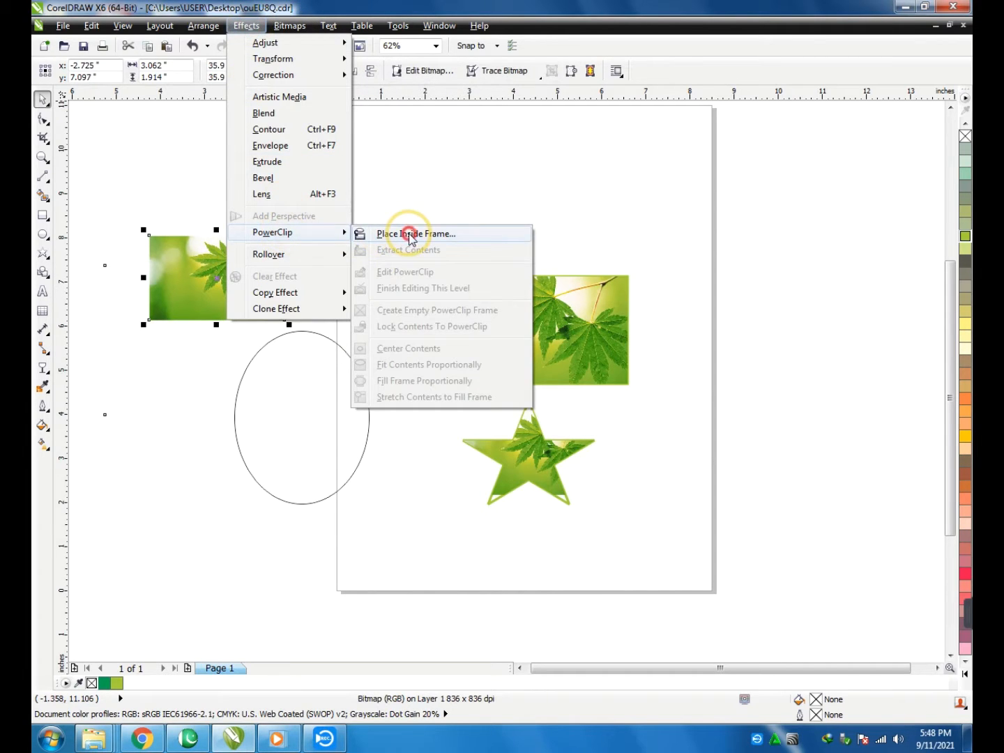
pyautogui.click(384, 231)
pyautogui.click(311, 347)
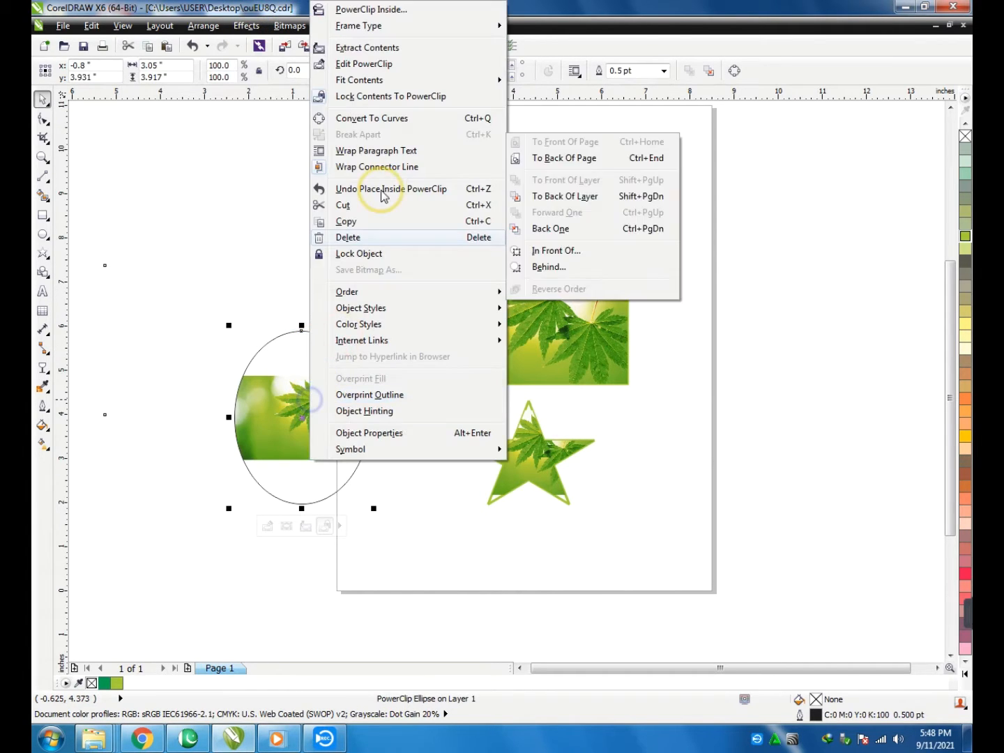
# Edit the ellipse's PowerClip contents, enlarging the photo to about 6.55 inches wide to cover the ellipse, and finish editing.
pyautogui.rightClick(309, 405)
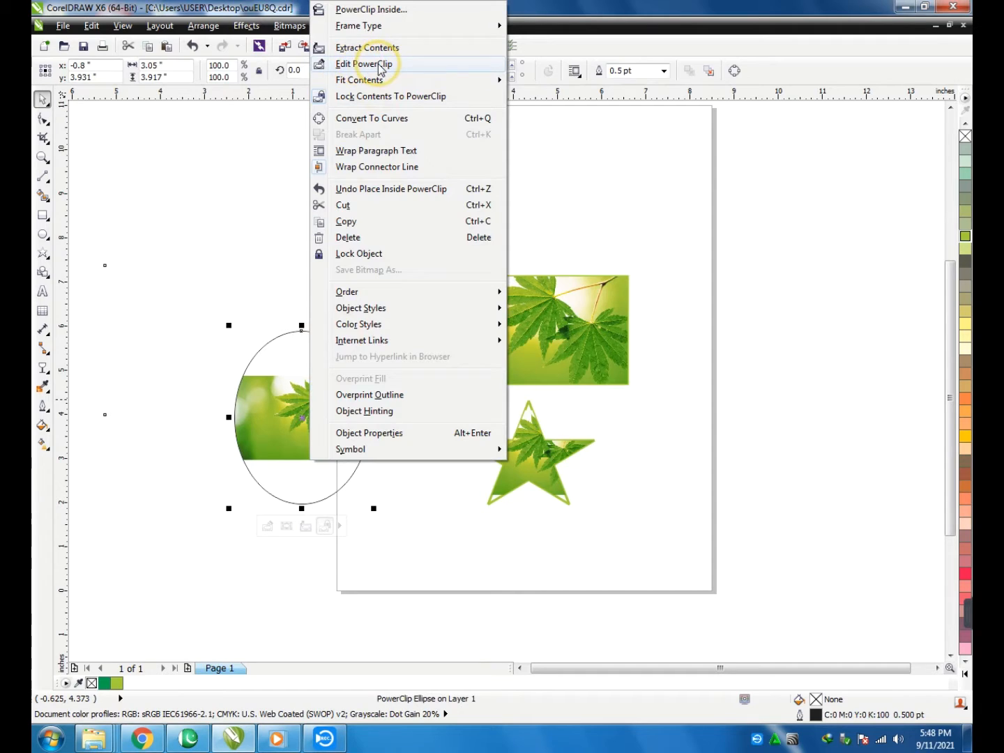
pyautogui.click(363, 63)
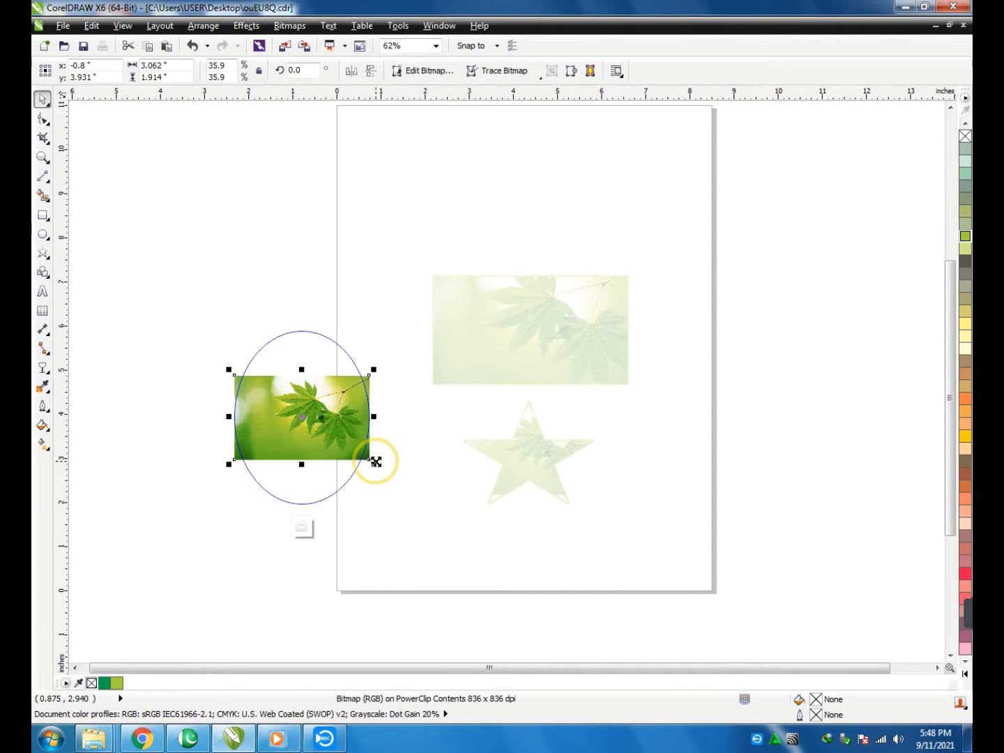
pyautogui.moveTo(376, 461); pyautogui.dragTo(453, 536)
pyautogui.moveTo(410, 455); pyautogui.dragTo(406, 457)
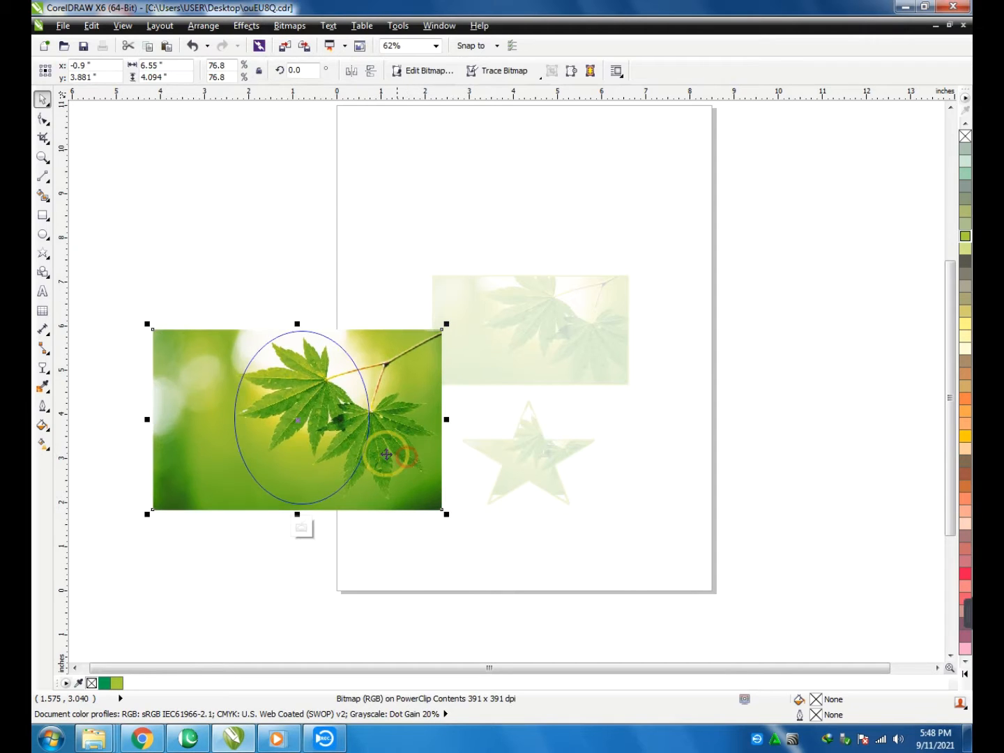
pyautogui.rightClick(302, 433)
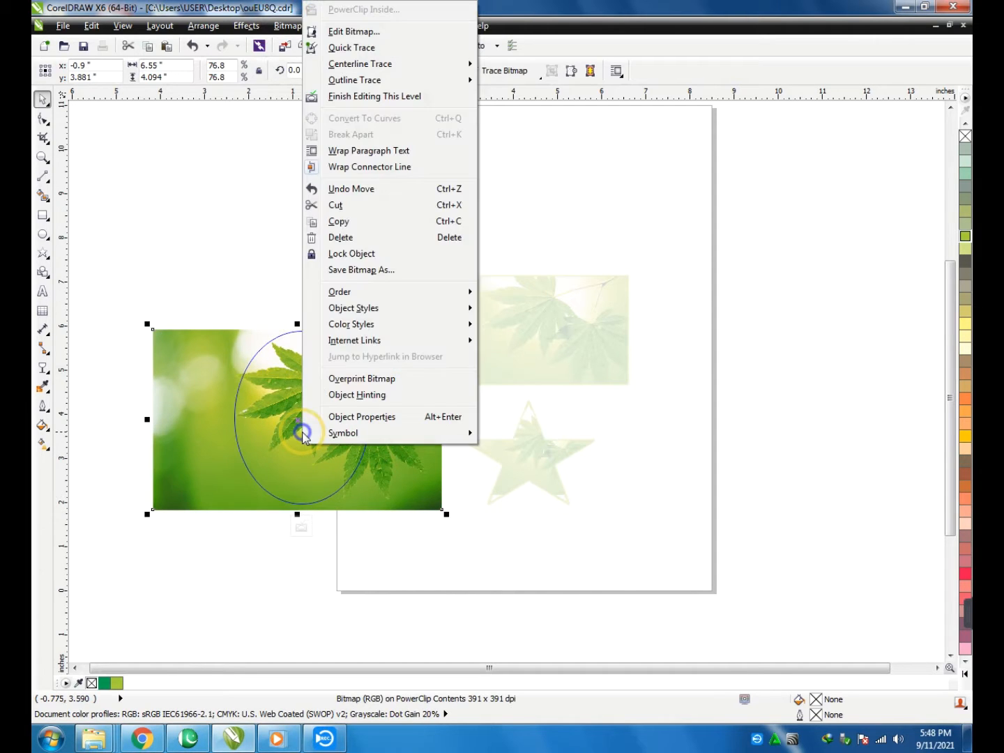
pyautogui.click(354, 102)
# Outline the photo-filled ellipse in lime green and move it to the area right of the framed rectangle.
pyautogui.click(291, 460)
pyautogui.moveTo(292, 460); pyautogui.dragTo(253, 412)
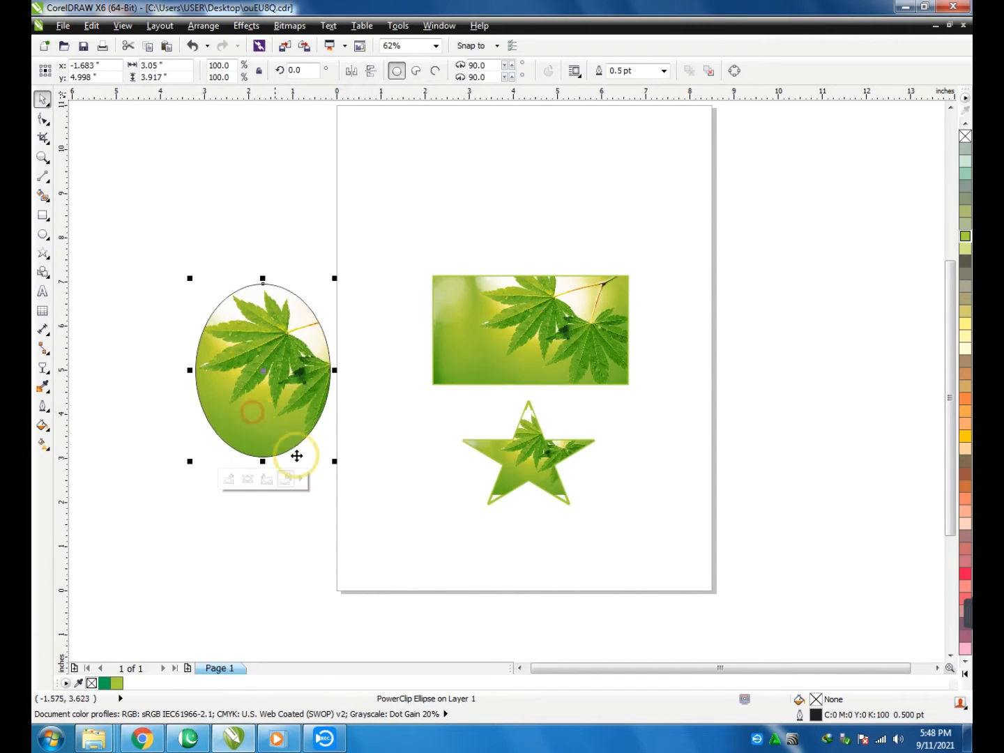
pyautogui.rightClick(964, 234)
pyautogui.click(630, 455)
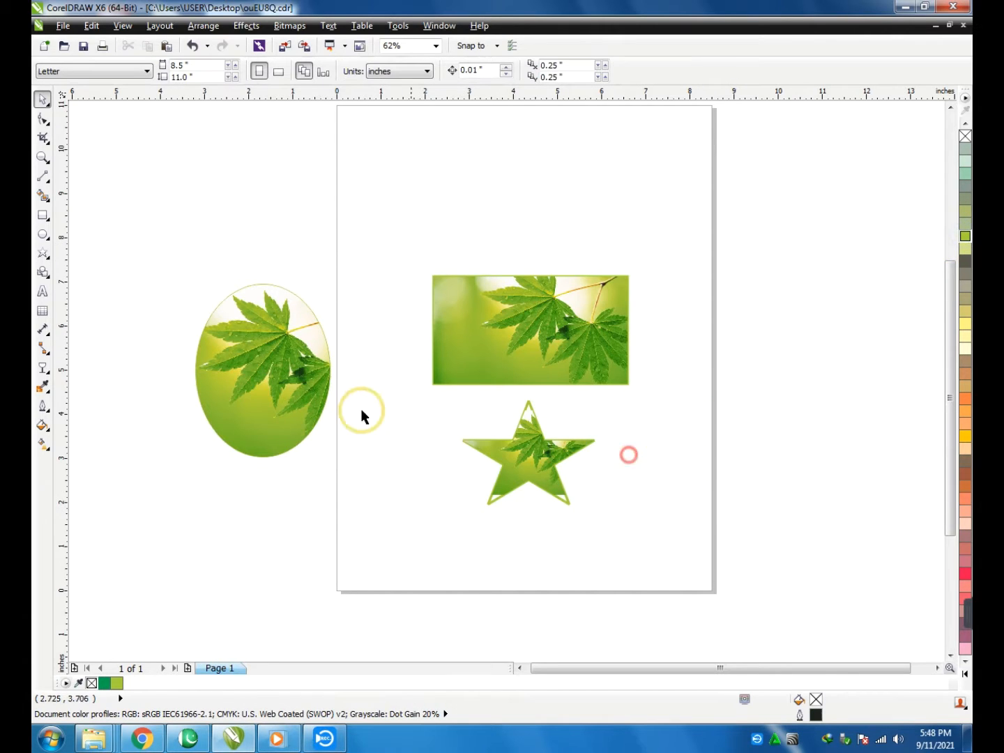
pyautogui.moveTo(267, 360); pyautogui.dragTo(750, 311)
pyautogui.click(688, 469)
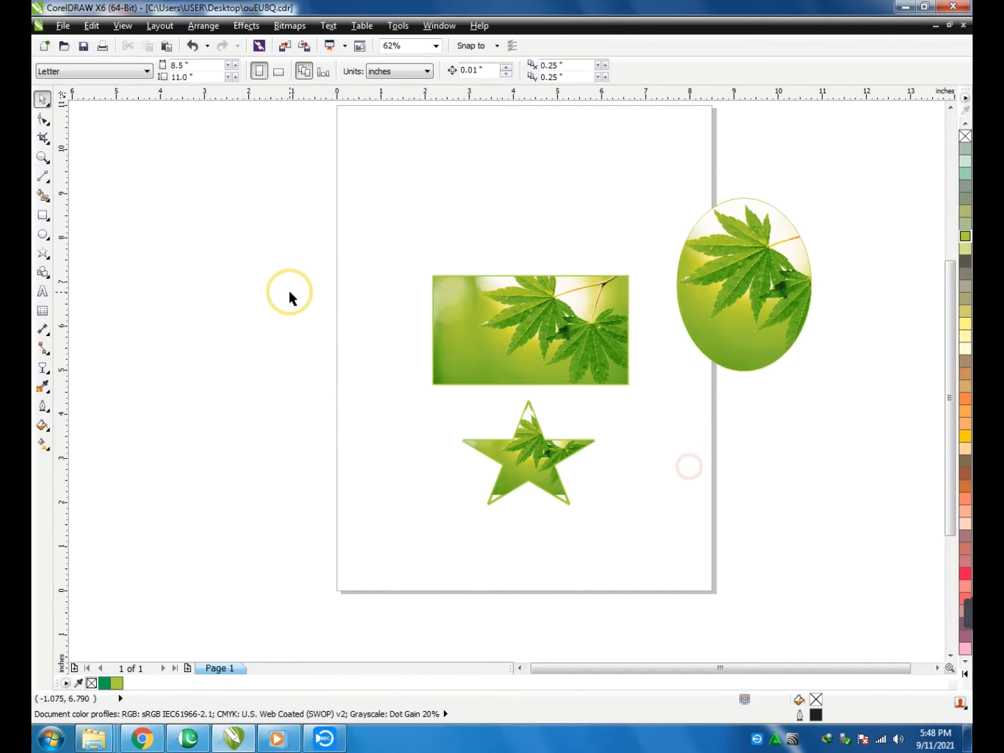
# Add the artistic text "Powerclip" left of the page and enlarge it to about 75 pt.
pyautogui.click(42, 291)
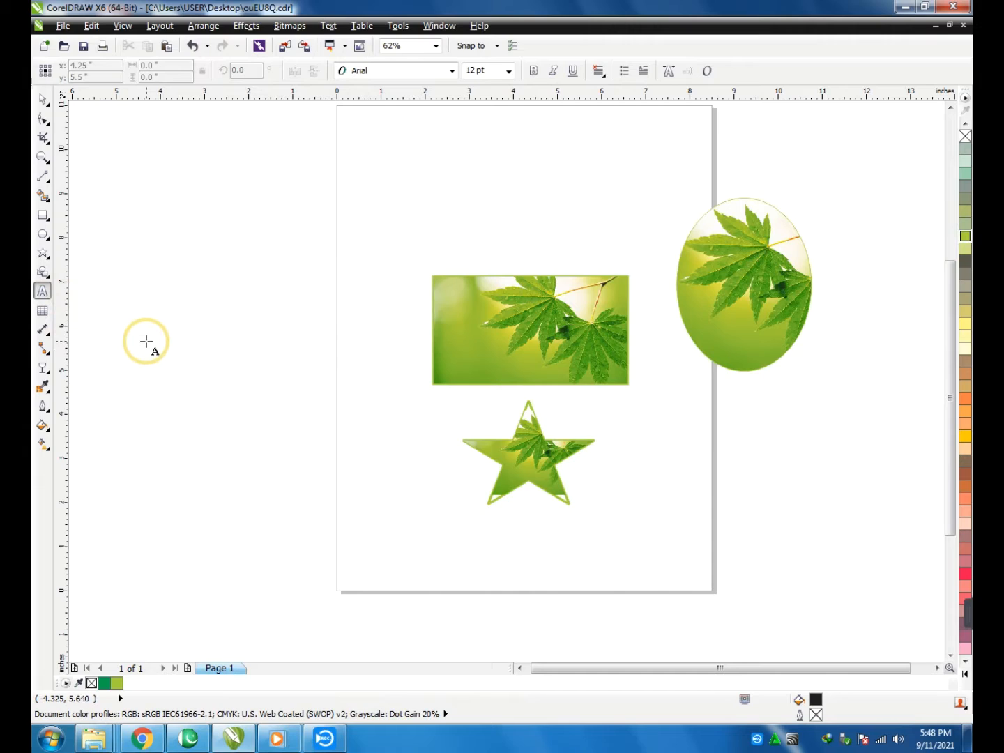
pyautogui.click(146, 342)
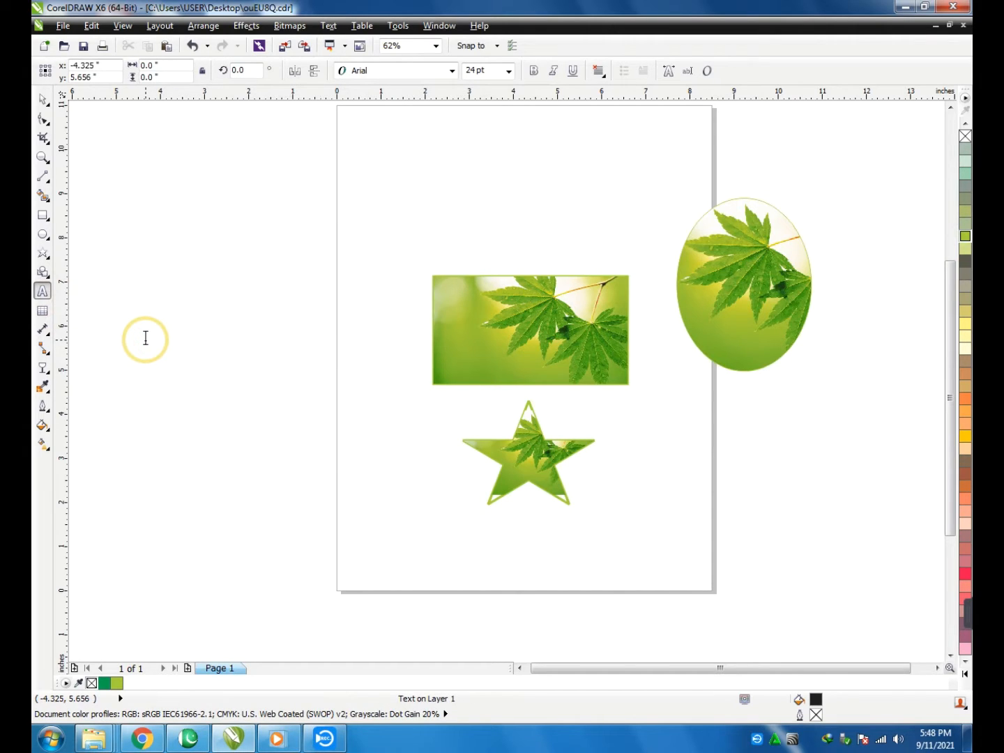
pyautogui.write('Powerclip')
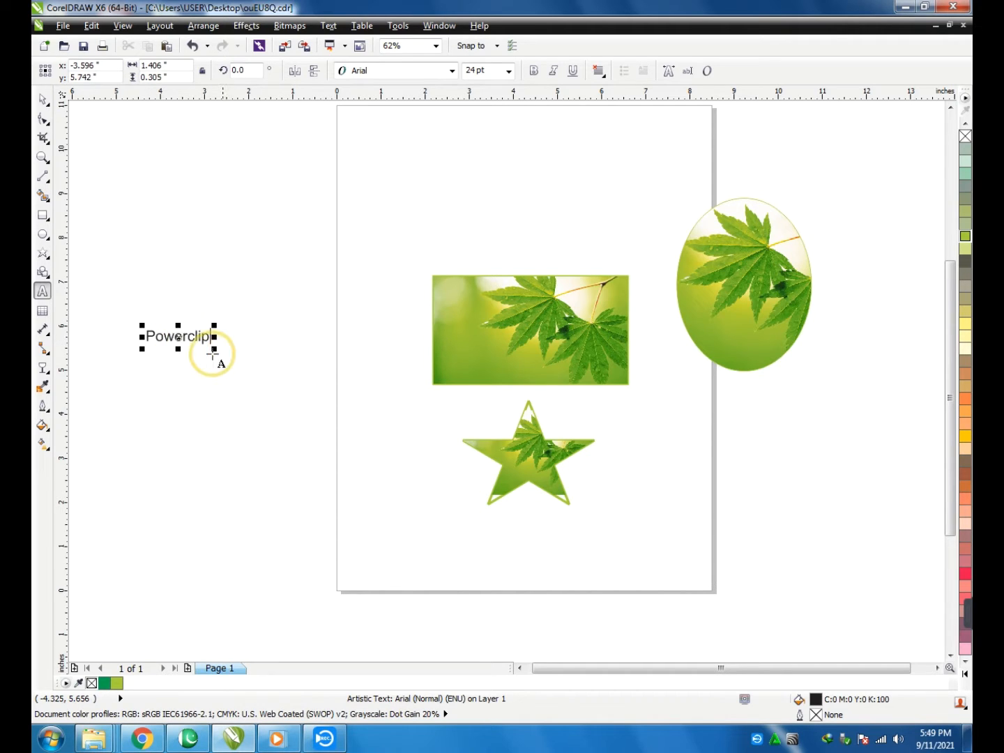
pyautogui.moveTo(216, 348); pyautogui.dragTo(347, 426)
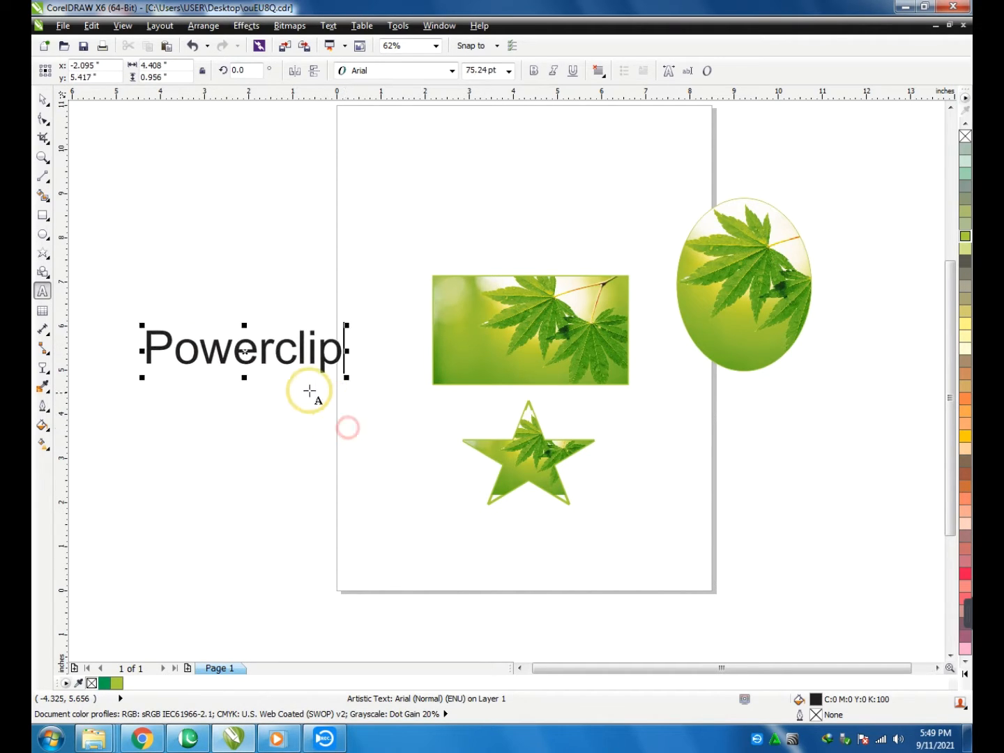
# Set the font of all the "Powerclip" text to Impact.
pyautogui.click(451, 70)
pyautogui.moveTo(366, 81)
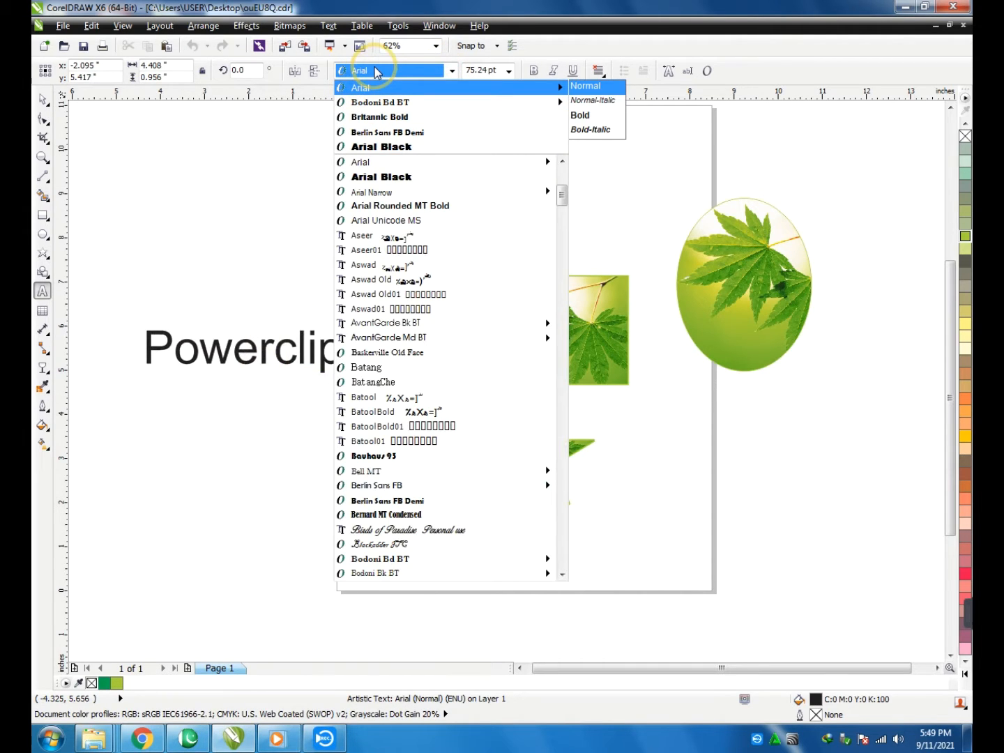
pyautogui.write('Impact')
pyautogui.press('Return')
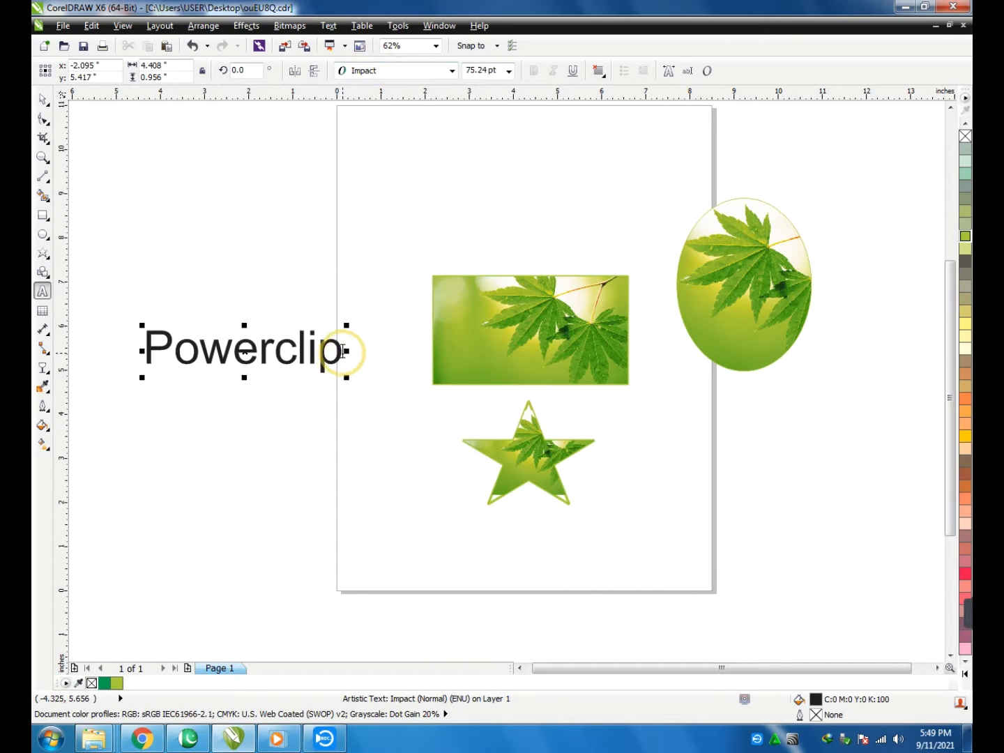
pyautogui.moveTo(344, 351); pyautogui.dragTo(138, 347)
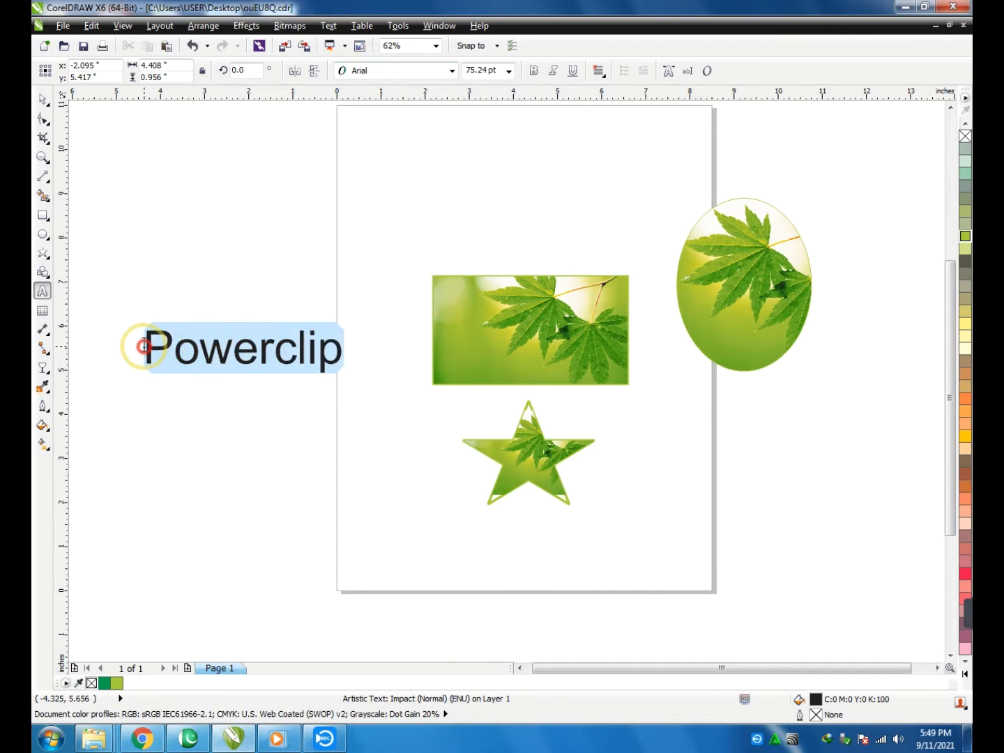
pyautogui.click(457, 71)
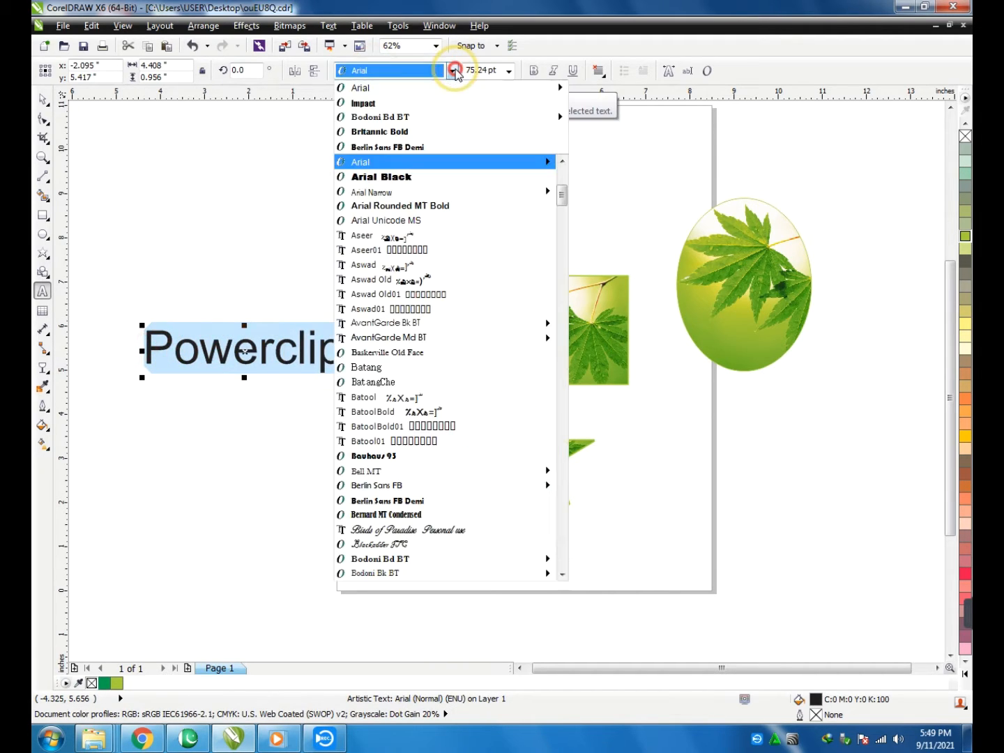
pyautogui.click(363, 103)
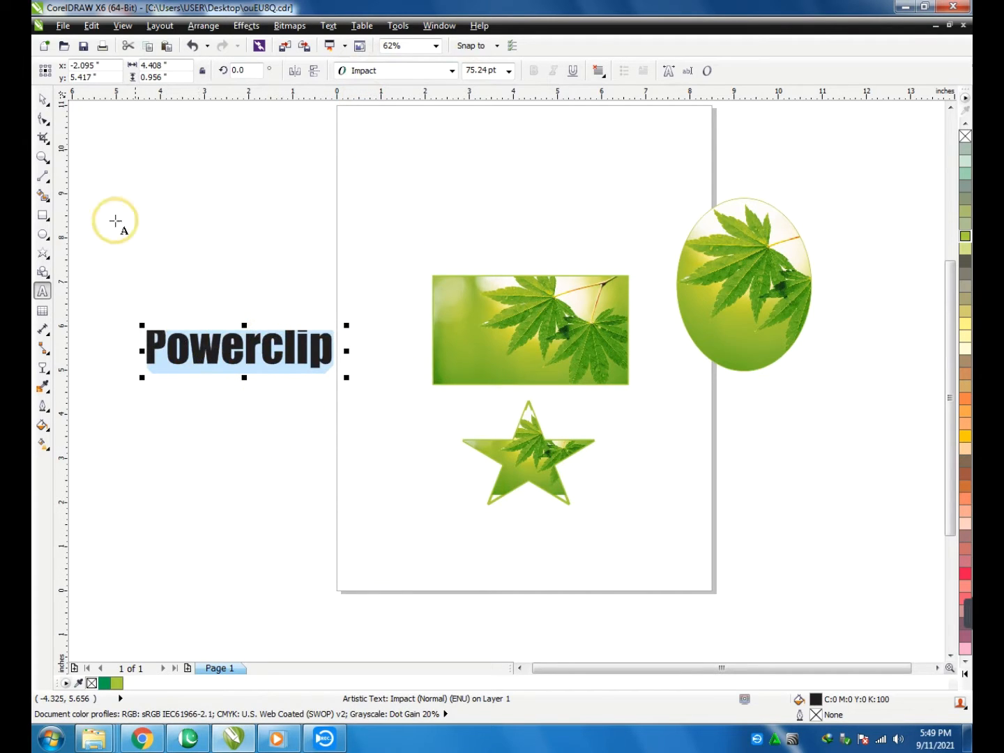
# Enlarge the "Powerclip" text to about 9.7 inches wide and 2.5 inches high and place it just above the page.
pyautogui.click(42, 98)
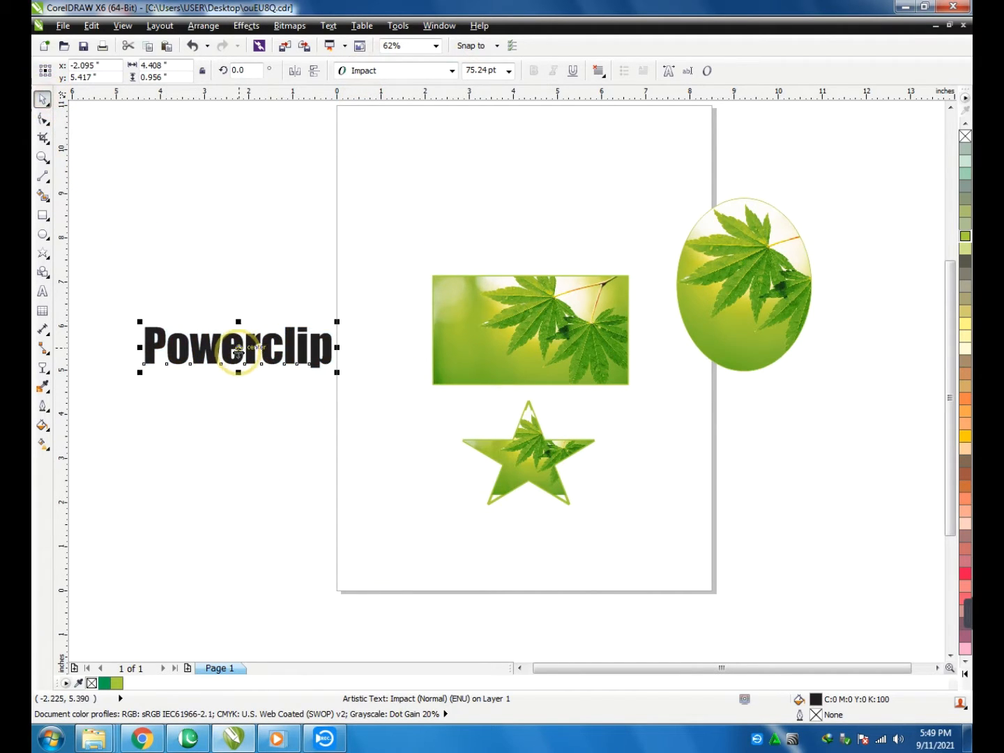
pyautogui.moveTo(238, 351); pyautogui.dragTo(451, 175)
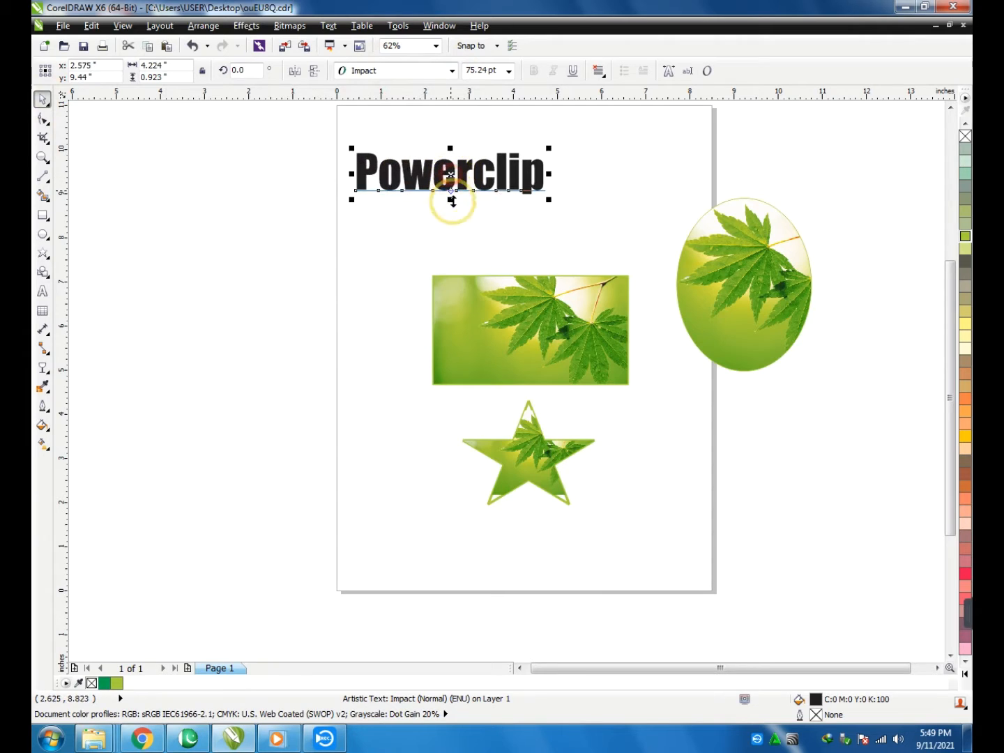
pyautogui.click(950, 107)
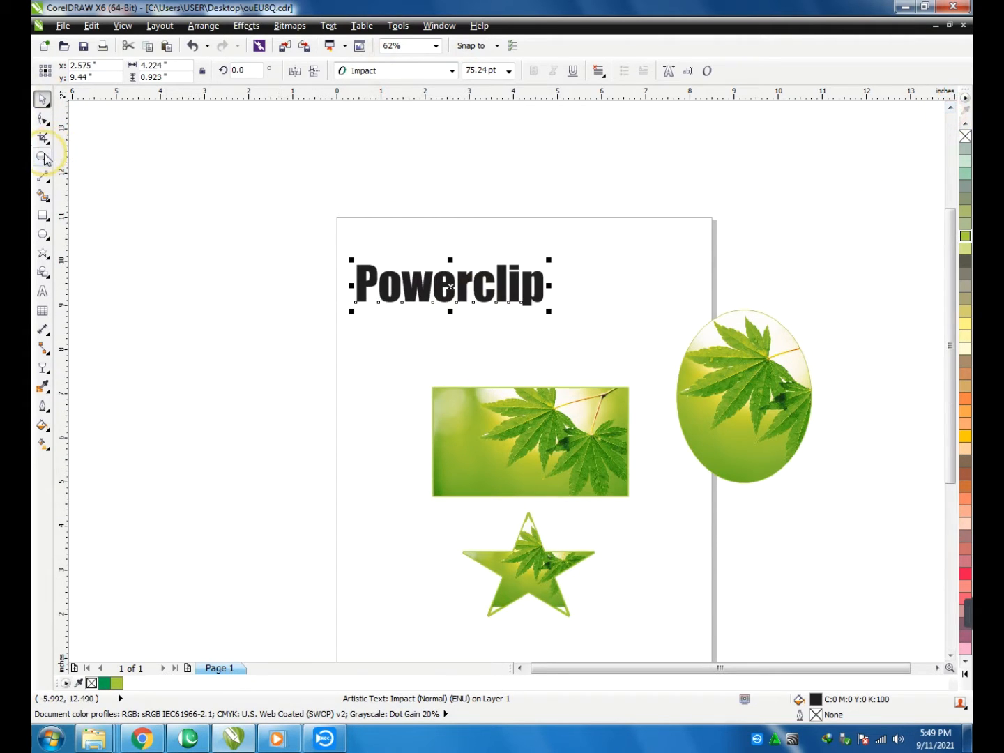
pyautogui.click(42, 157)
pyautogui.moveTo(310, 223); pyautogui.dragTo(788, 412)
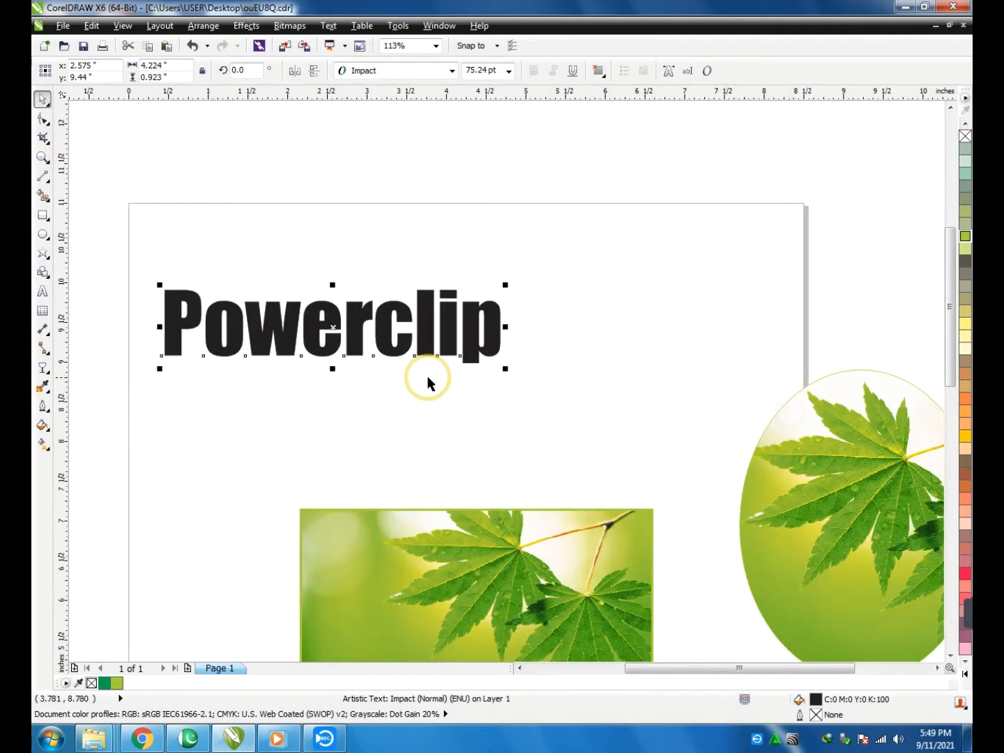
pyautogui.moveTo(508, 370); pyautogui.dragTo(663, 455)
pyautogui.moveTo(659, 328); pyautogui.dragTo(721, 347)
pyautogui.scroll(-3, 349, 300)
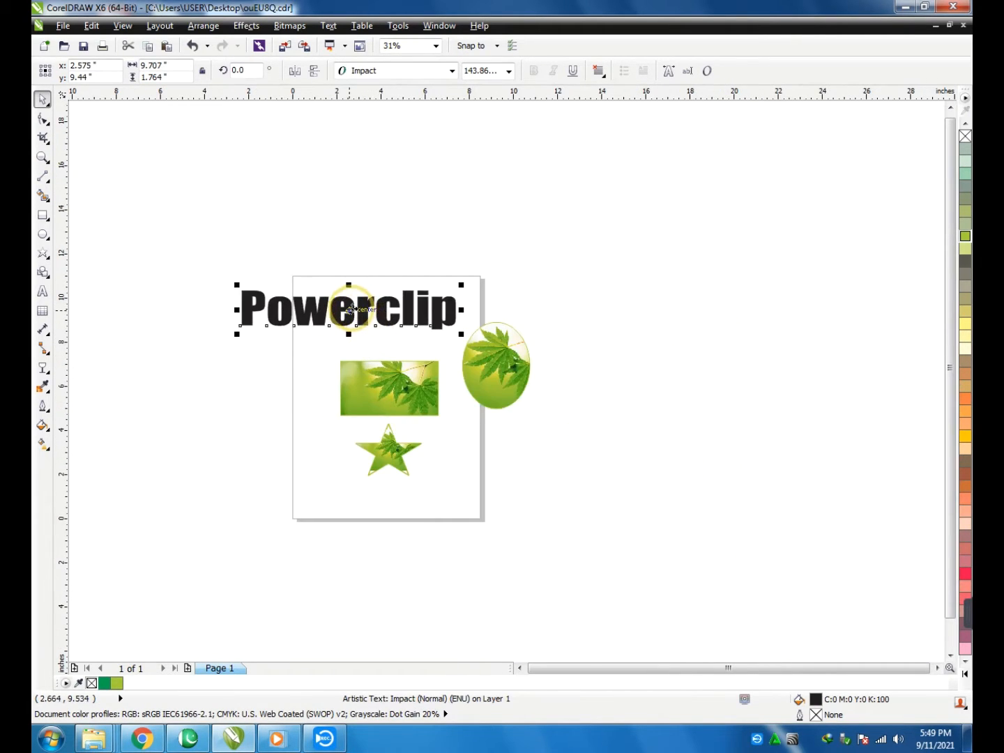
pyautogui.moveTo(348, 284); pyautogui.dragTo(404, 213)
# Shift the photo-filled rectangle slightly left on the page.
pyautogui.click(373, 396)
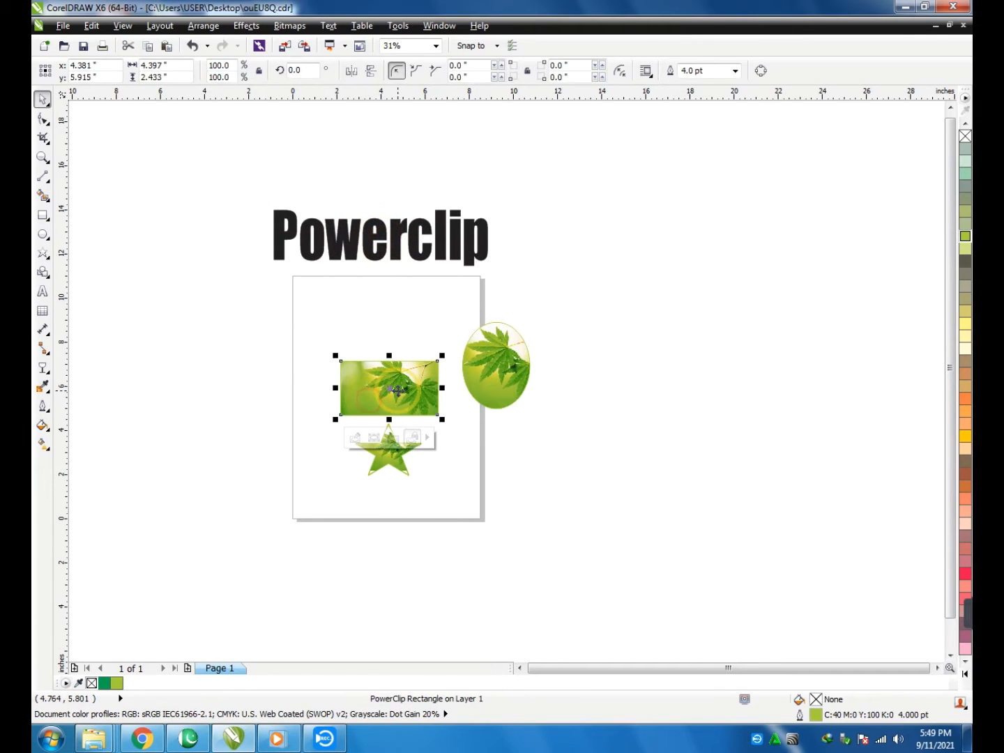
pyautogui.moveTo(396, 391); pyautogui.dragTo(388, 388)
pyautogui.moveTo(500, 357); pyautogui.dragTo(595, 297)
pyautogui.press('Delete')
# Extract the leaf photo from the ellipse's PowerClip, move it beside the "Powerclip" text, and delete the empty ellipse.
pyautogui.click(494, 363)
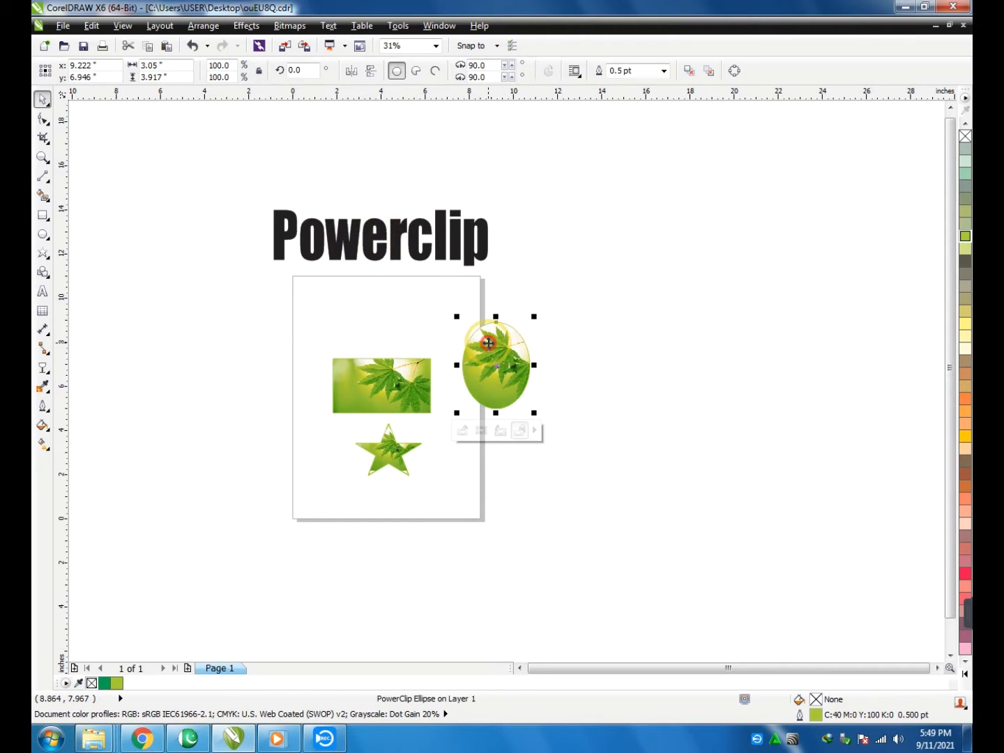
pyautogui.rightClick(490, 362)
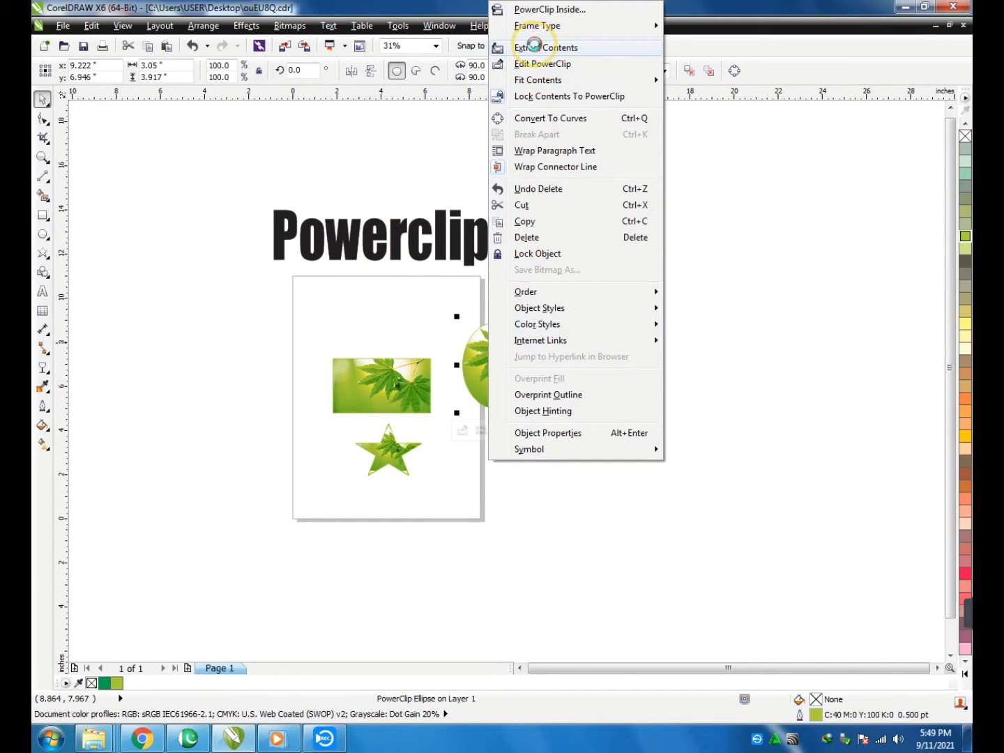
pyautogui.click(534, 47)
pyautogui.moveTo(491, 352); pyautogui.dragTo(599, 231)
pyautogui.click(517, 363)
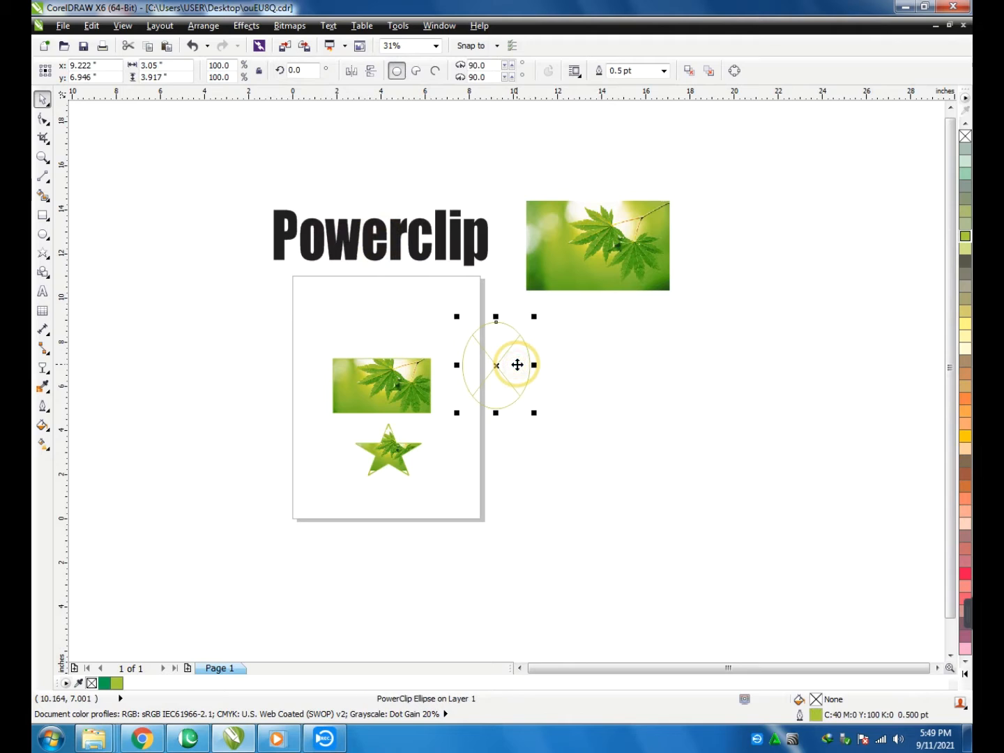
pyautogui.press('Delete')
# PowerClip the extracted leaf photo inside the "Powerclip" text.
pyautogui.press('F2')
pyautogui.moveTo(242, 172); pyautogui.dragTo(709, 353)
pyautogui.click(661, 320)
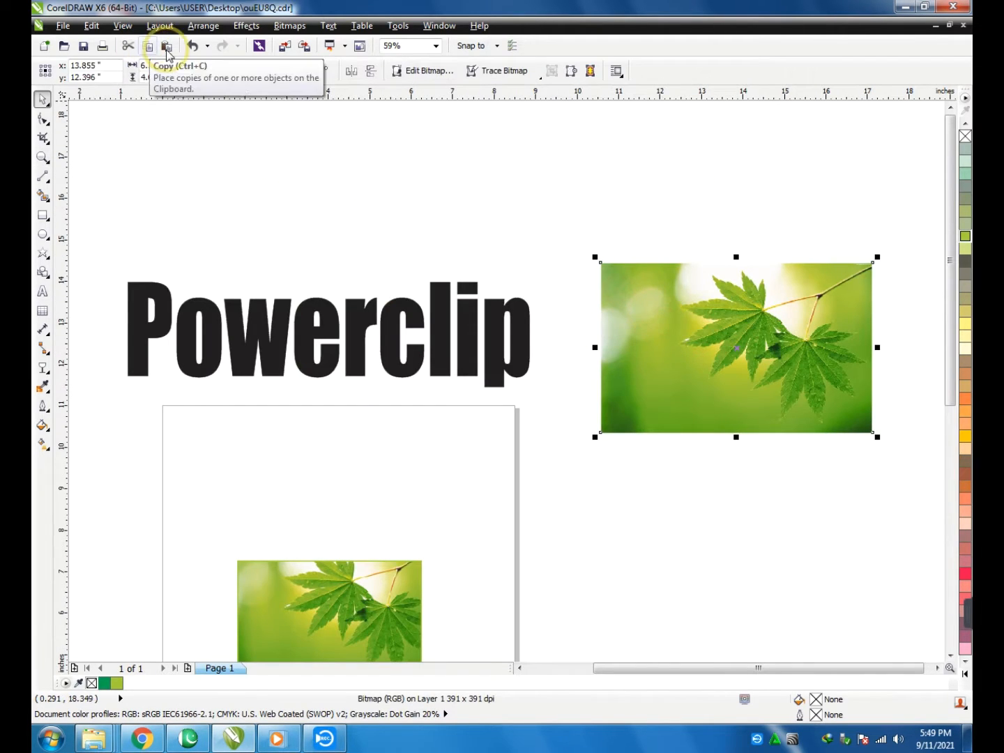
pyautogui.click(328, 301)
pyautogui.click(471, 247)
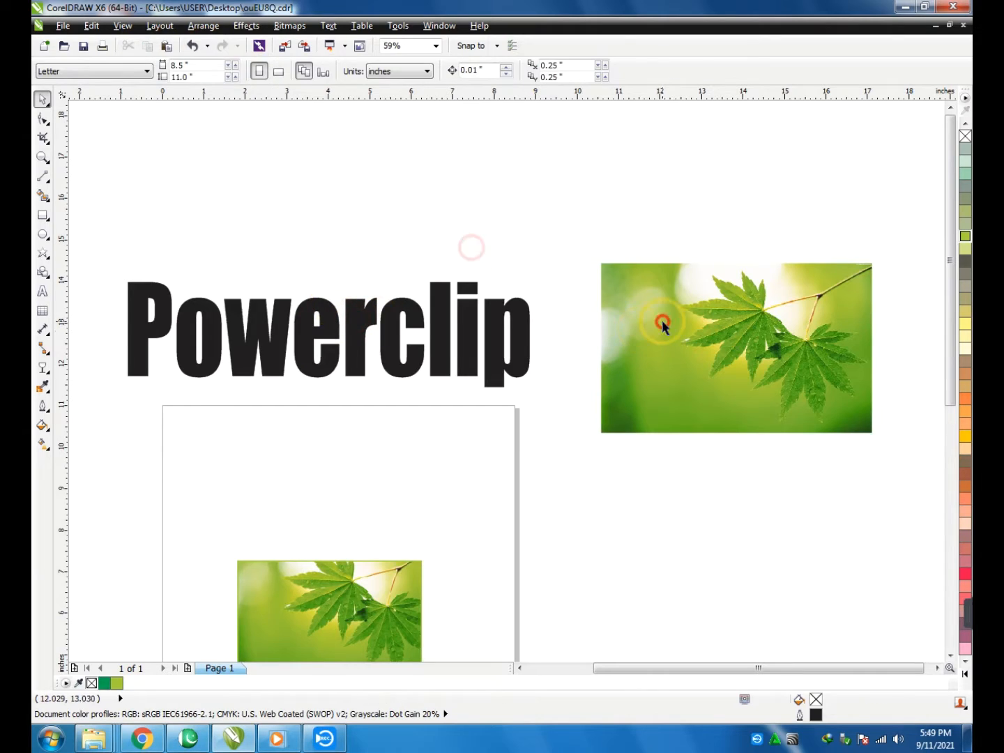
pyautogui.click(659, 321)
pyautogui.click(248, 26)
pyautogui.moveTo(292, 231)
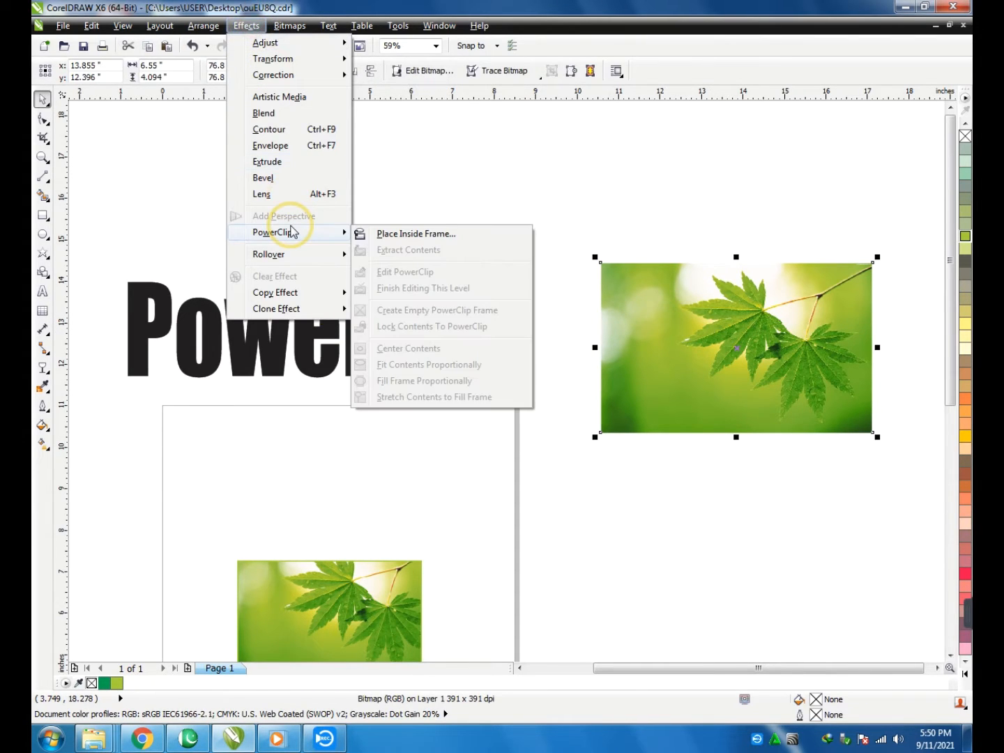
pyautogui.click(410, 230)
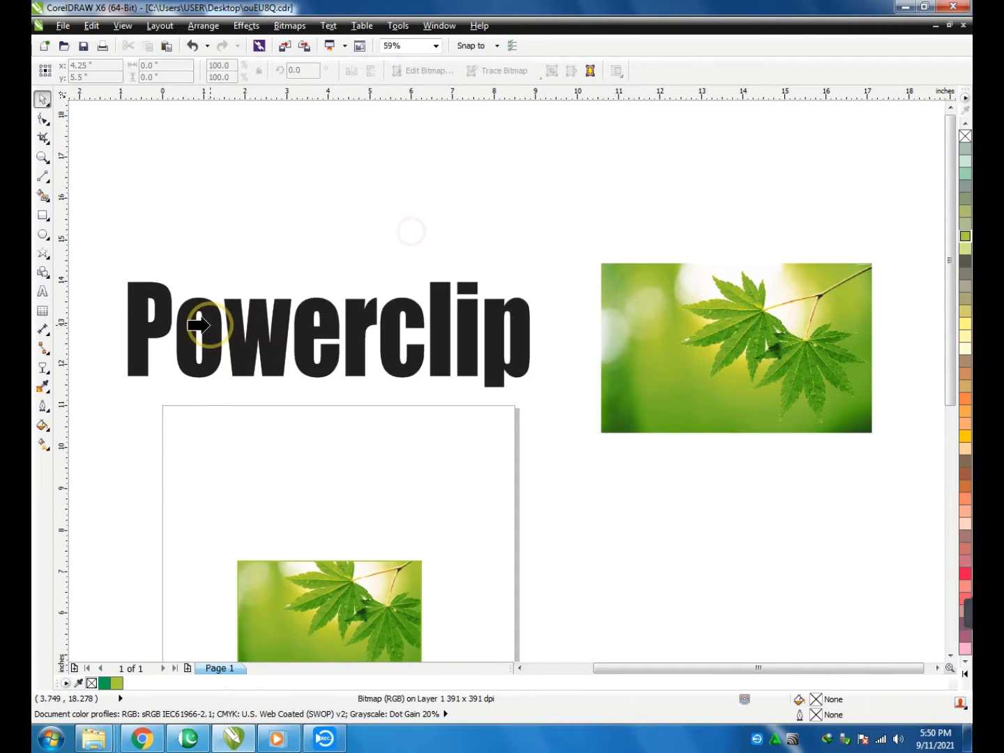
pyautogui.click(164, 300)
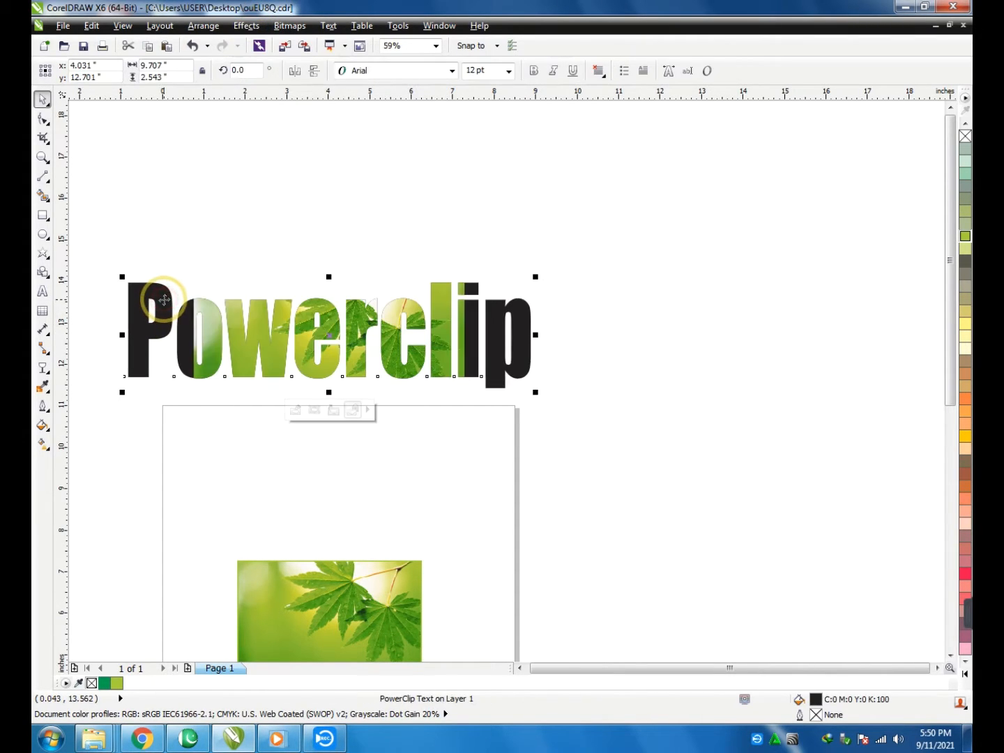
# Edit the text's PowerClip contents, widening the photo to about 10.3 inches to cover every letter, and finish editing.
pyautogui.rightClick(268, 342)
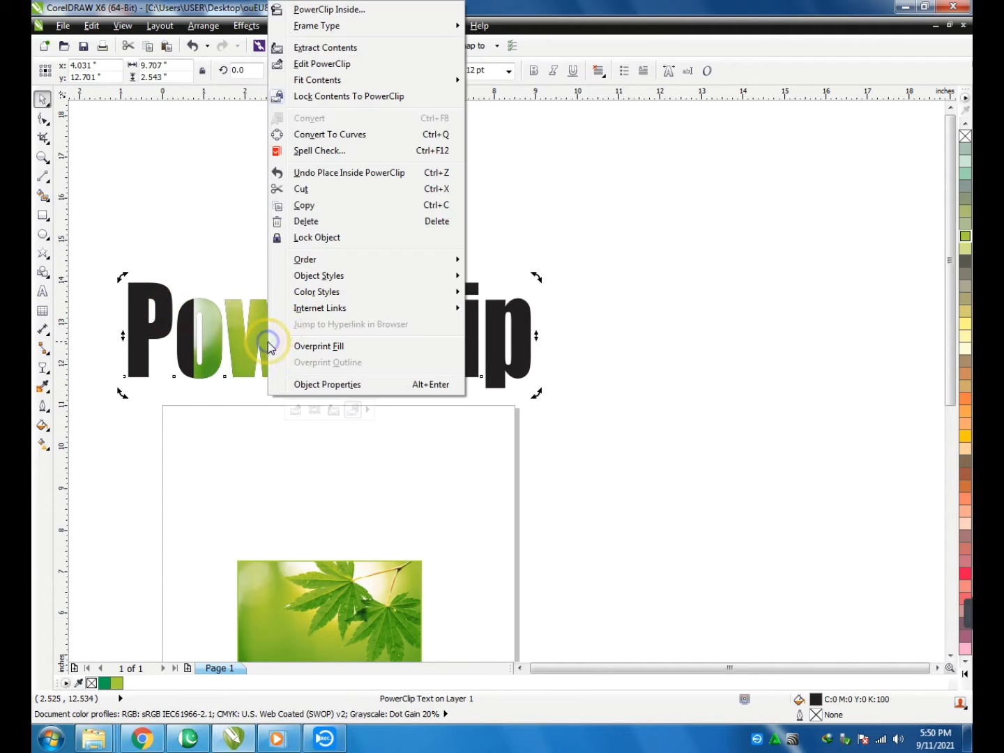
pyautogui.click(307, 63)
pyautogui.click(379, 287)
pyautogui.click(560, 309)
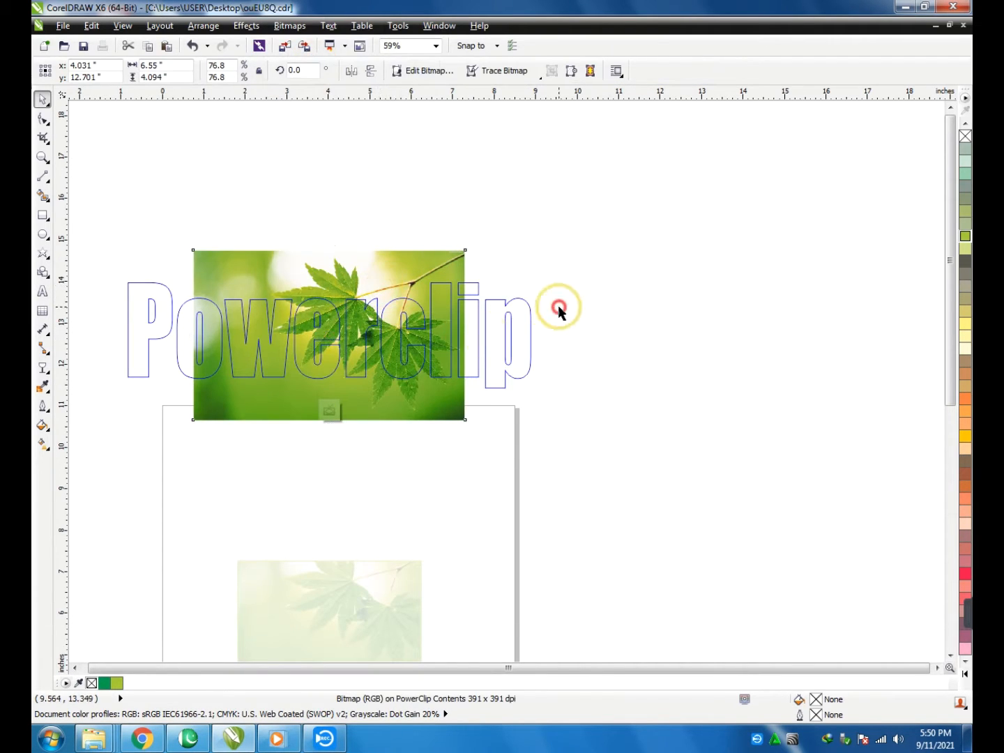
pyautogui.click(442, 386)
pyautogui.moveTo(468, 335); pyautogui.dragTo(546, 346)
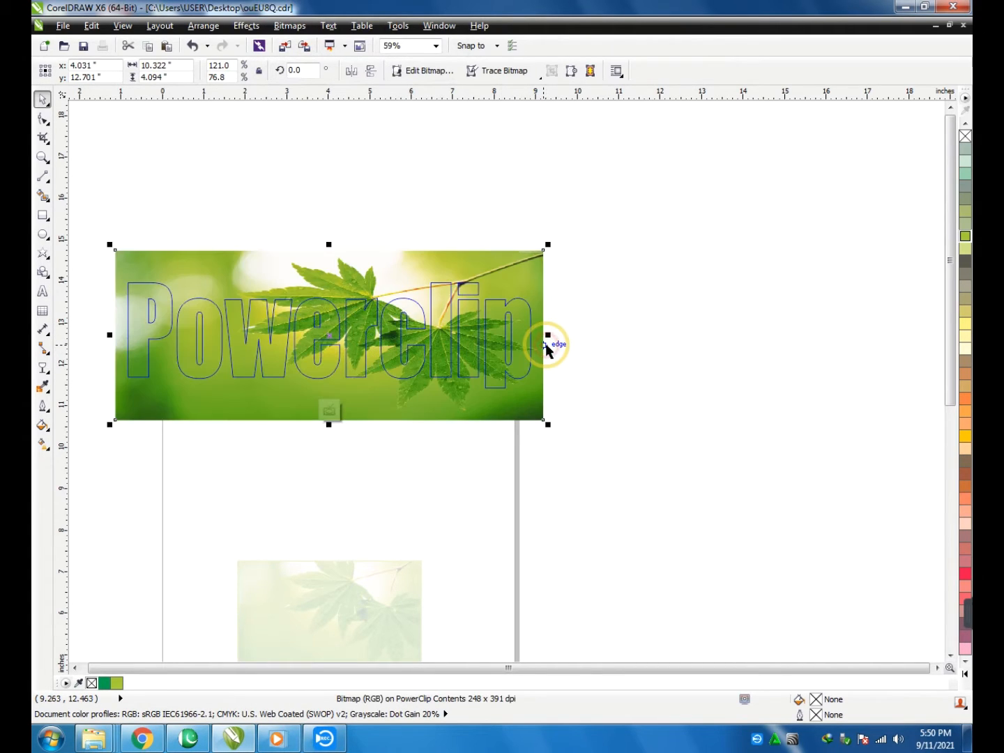
pyautogui.rightClick(446, 337)
pyautogui.click(511, 98)
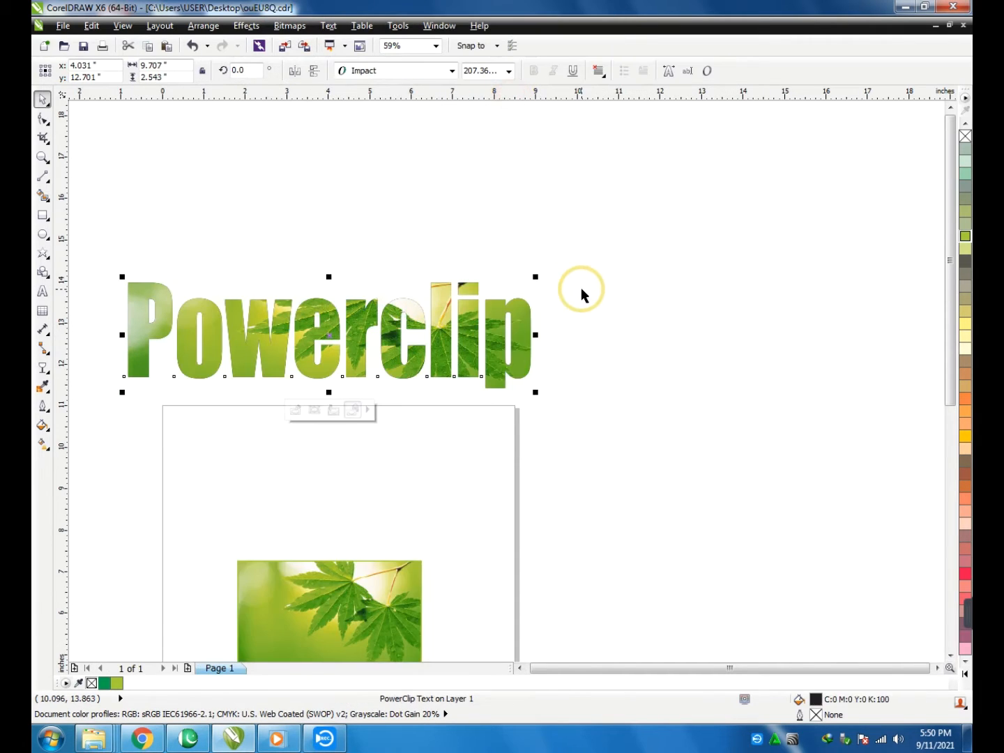
# Move the photo-filled text farther up above the page and to the right, and outline it in lime green.
pyautogui.click(580, 290)
pyautogui.click(408, 278)
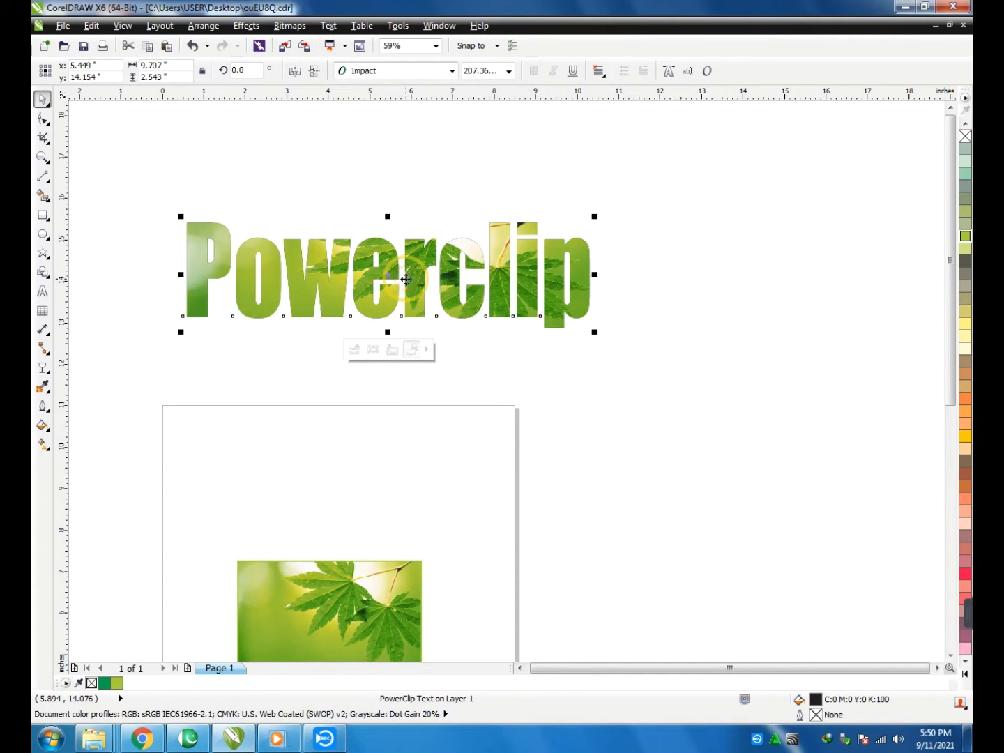
pyautogui.rightClick(966, 240)
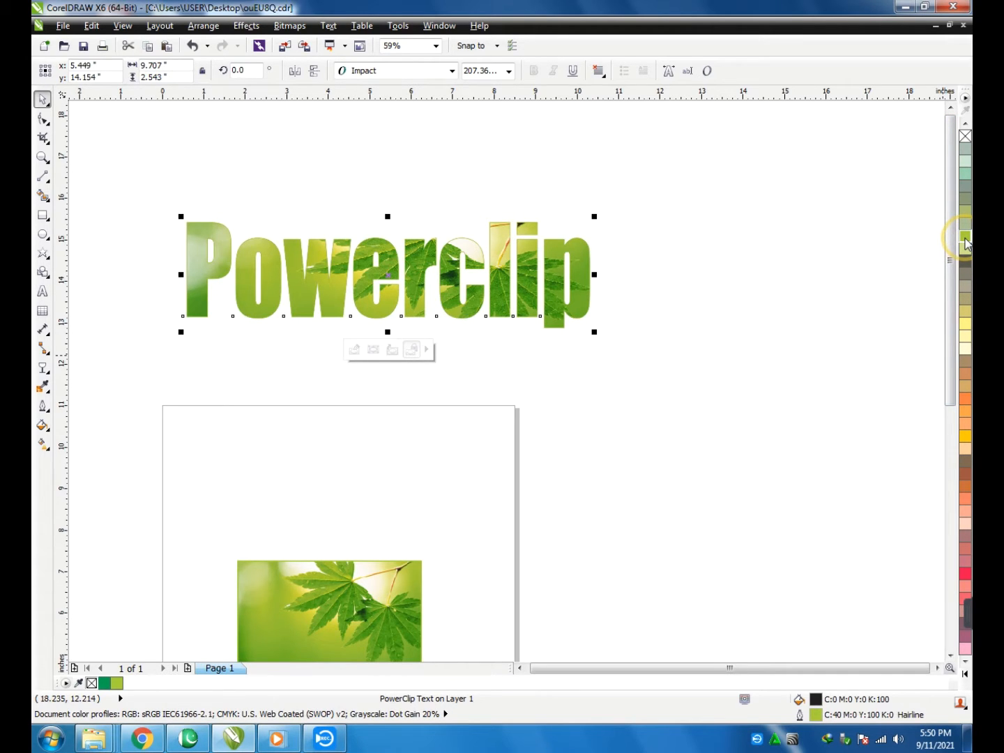
# Set the text's outline width to 8.0 pt, placed behind the fill and scaled with the object.
pyautogui.press('F12')
pyautogui.click(422, 285)
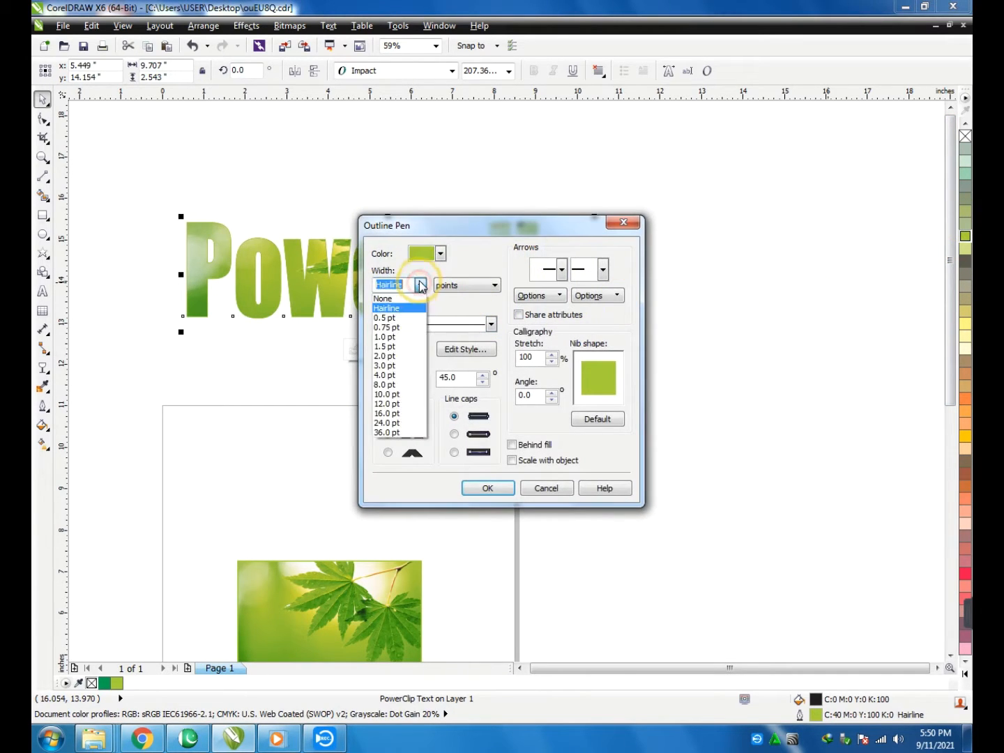
pyautogui.click(385, 381)
pyautogui.click(512, 460)
pyautogui.click(512, 444)
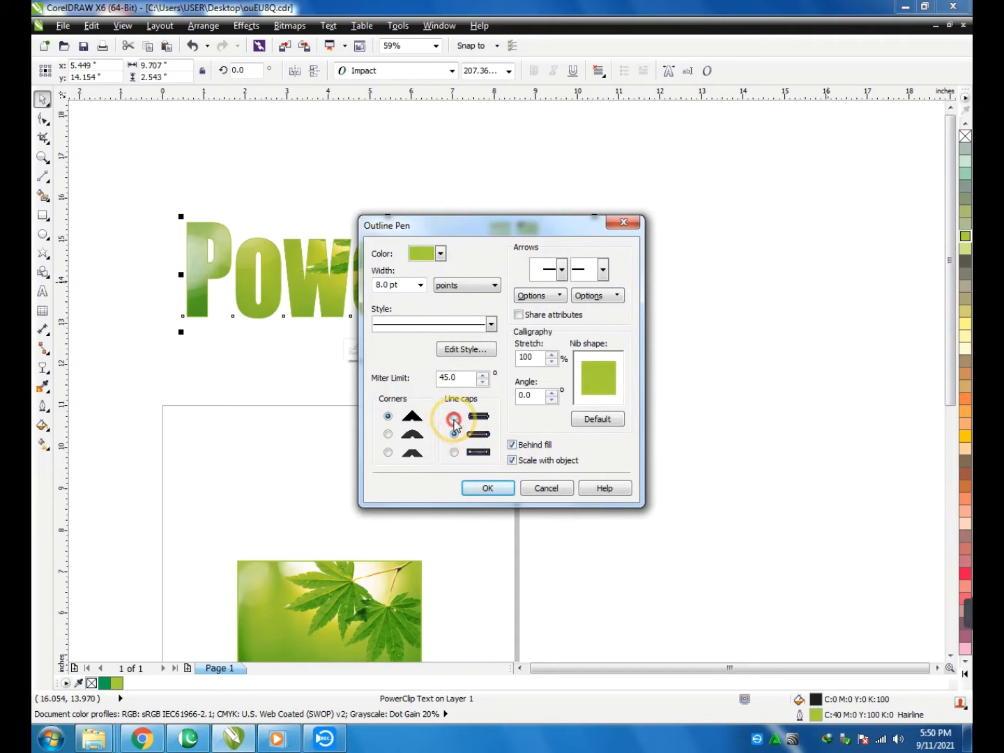
pyautogui.click(454, 418)
pyautogui.click(489, 490)
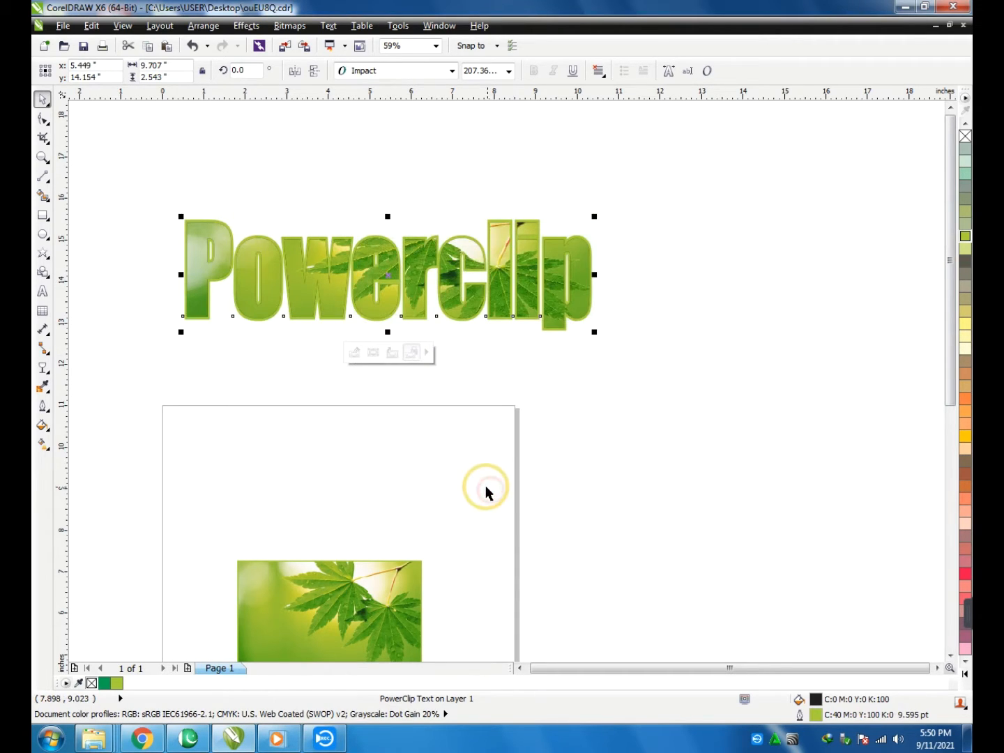
# Recolor the text's outline, trying cyan, blue and red before settling on yellow.
pyautogui.click(459, 395)
pyautogui.click(412, 285)
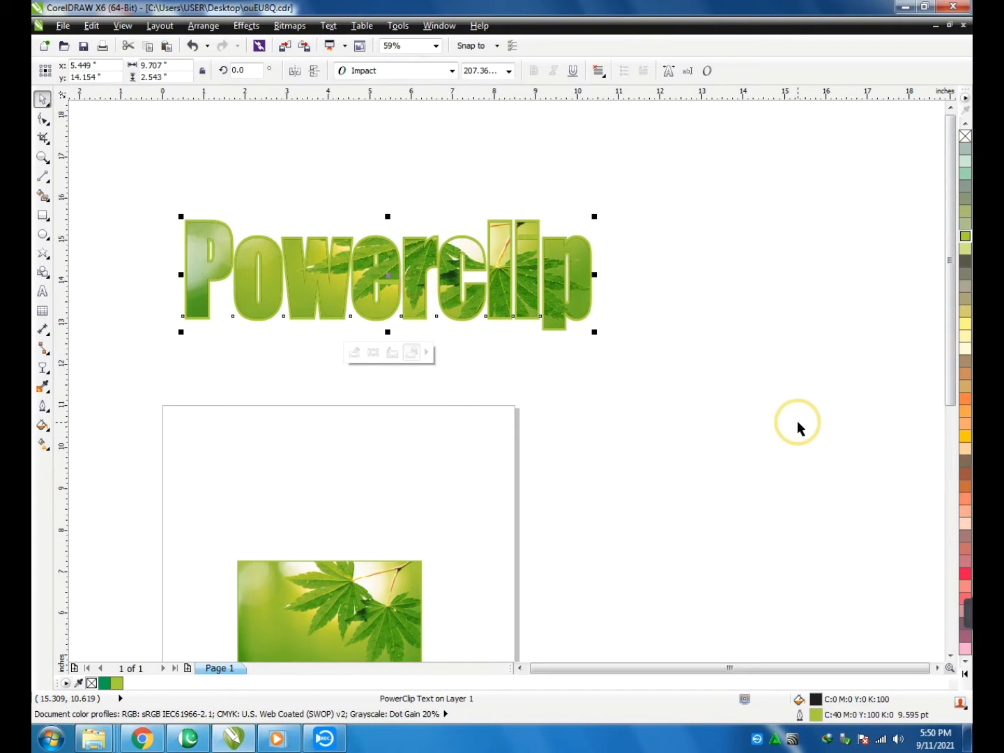
pyautogui.click(962, 671)
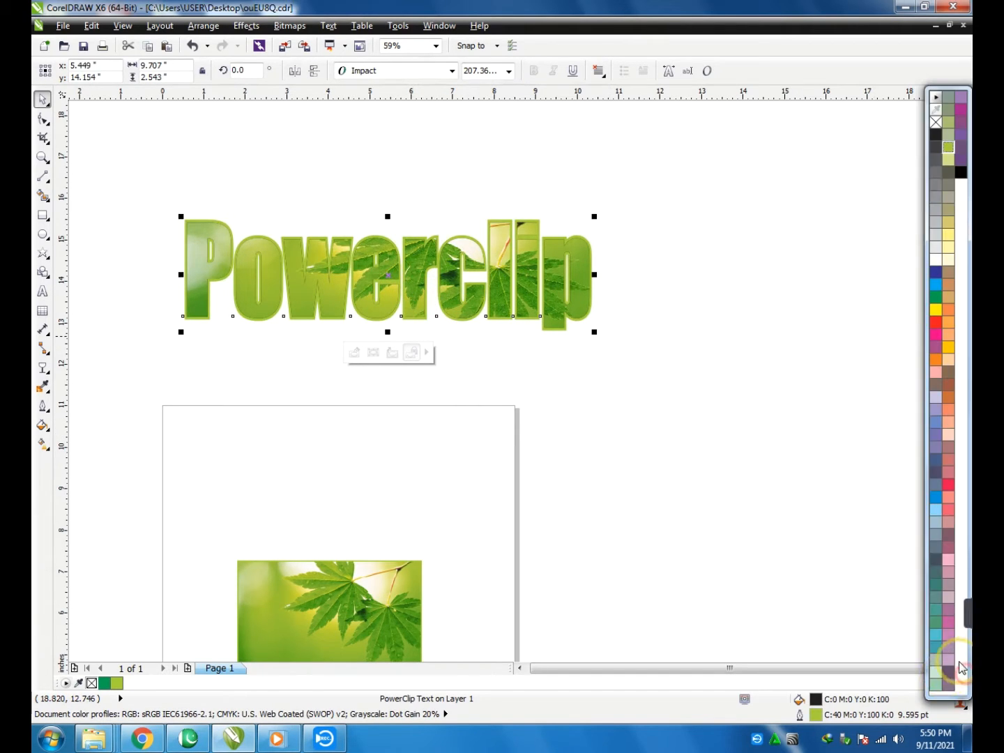
pyautogui.rightClick(936, 284)
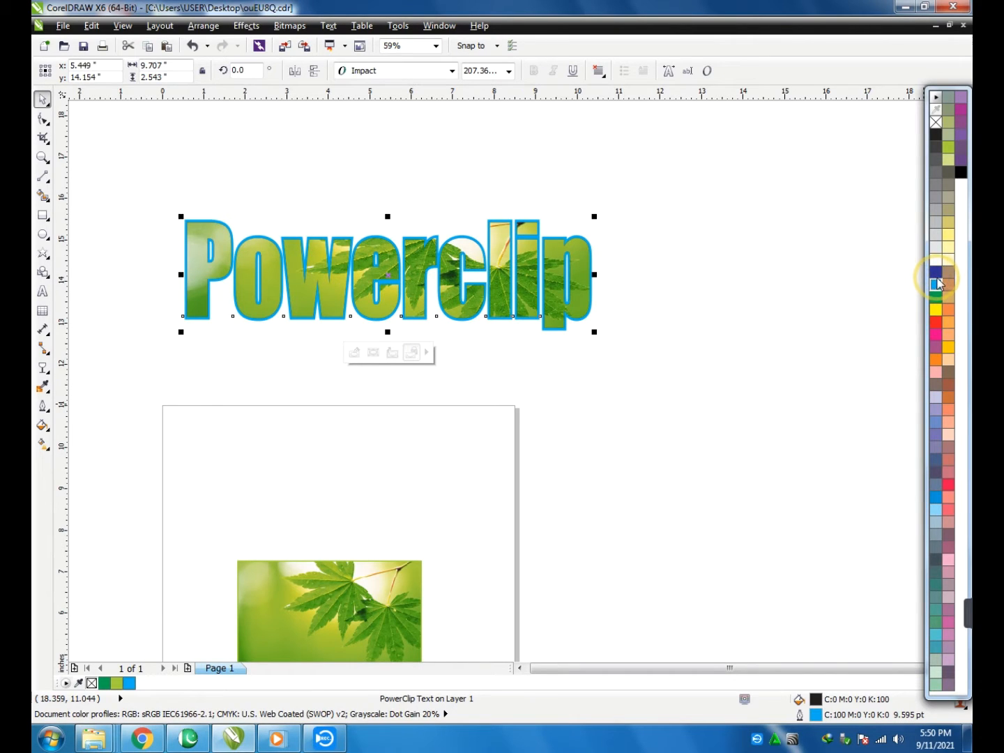
pyautogui.rightClick(937, 274)
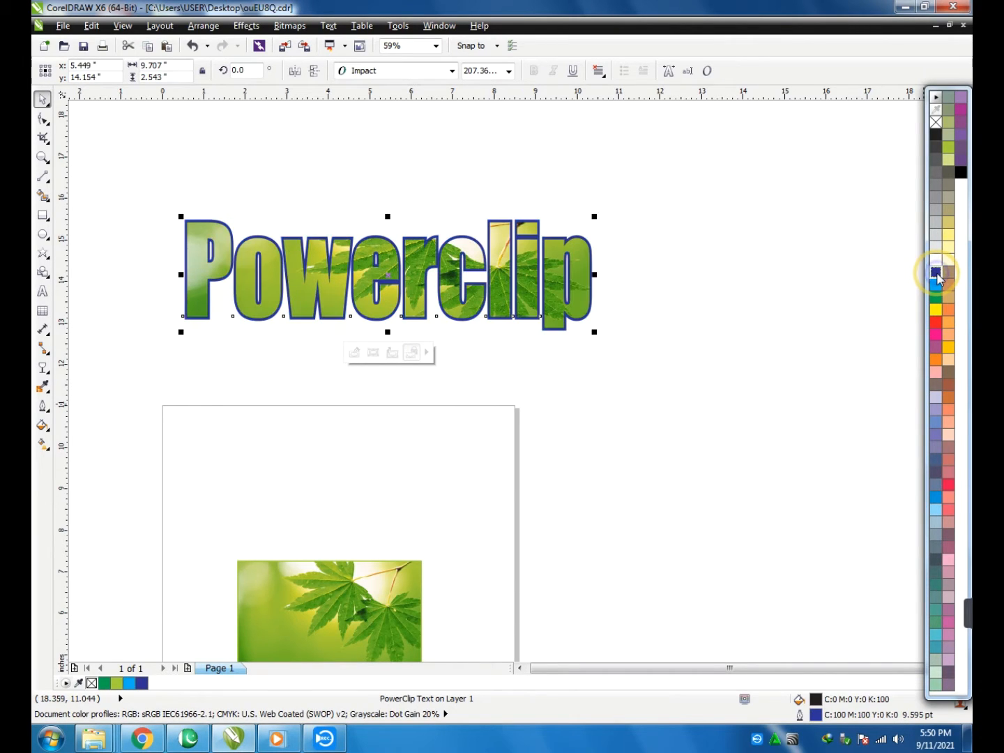
pyautogui.rightClick(936, 323)
pyautogui.rightClick(935, 311)
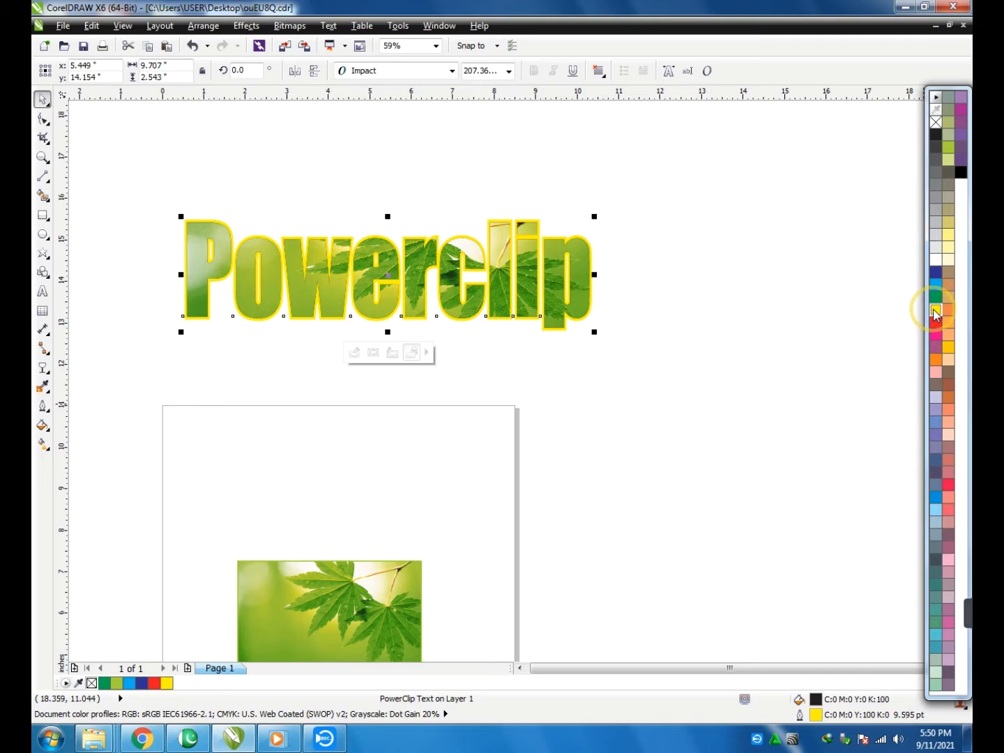
pyautogui.click(722, 532)
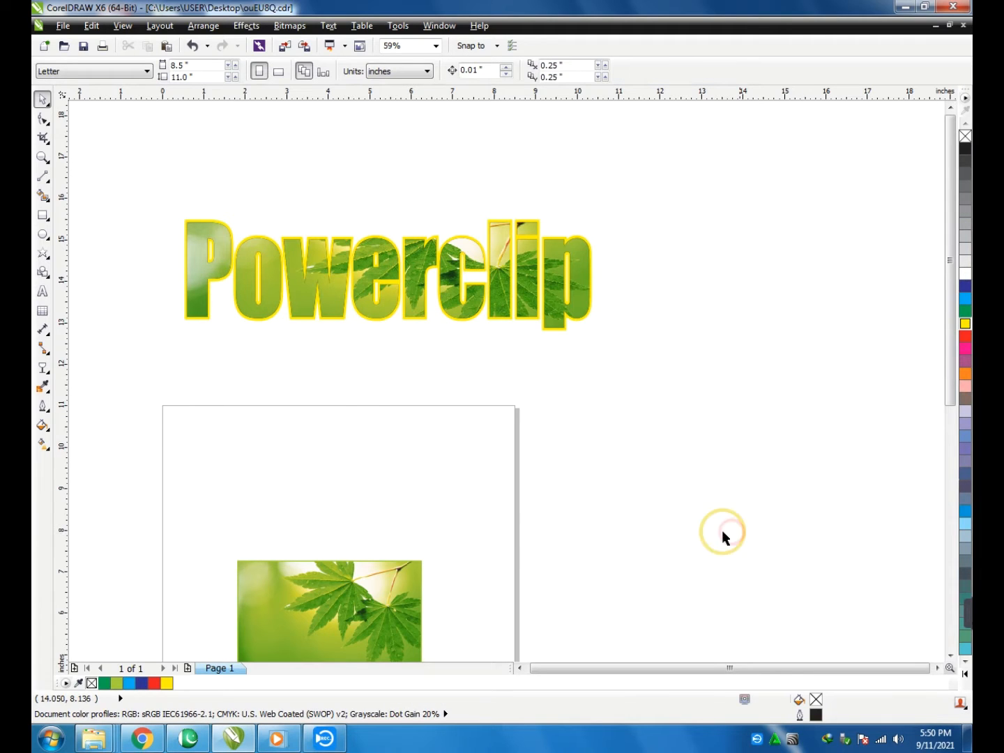
# Examine the yellow-outlined, photo-filled text up close to check its outline and leaf photo fill.
pyautogui.click(367, 299)
pyautogui.click(43, 157)
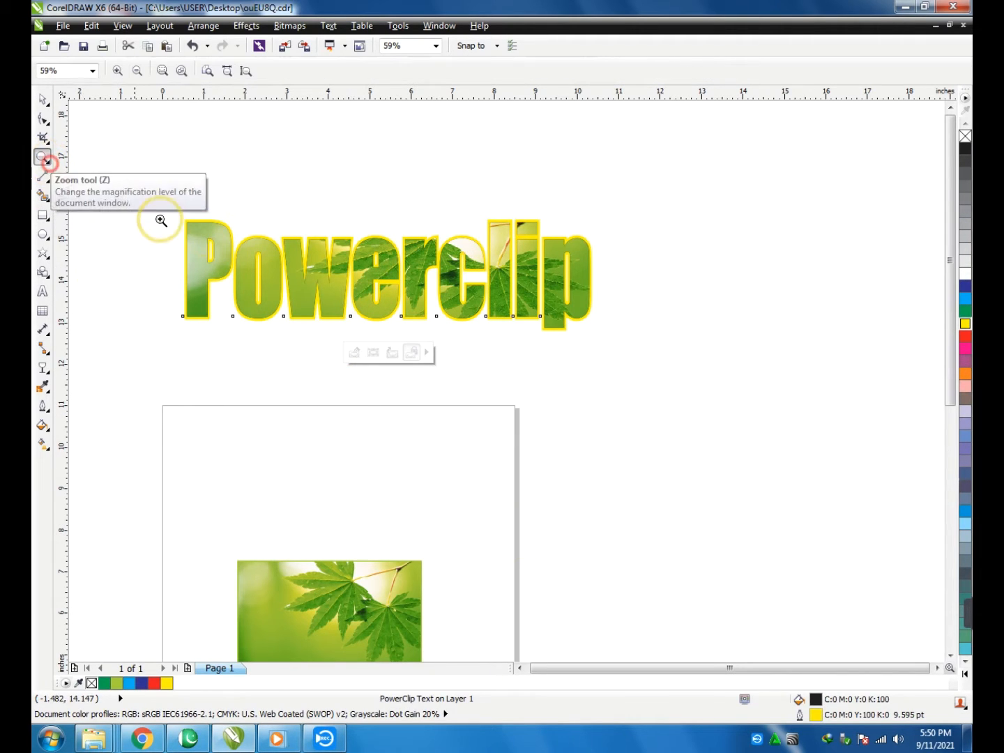
pyautogui.moveTo(169, 206); pyautogui.dragTo(620, 355)
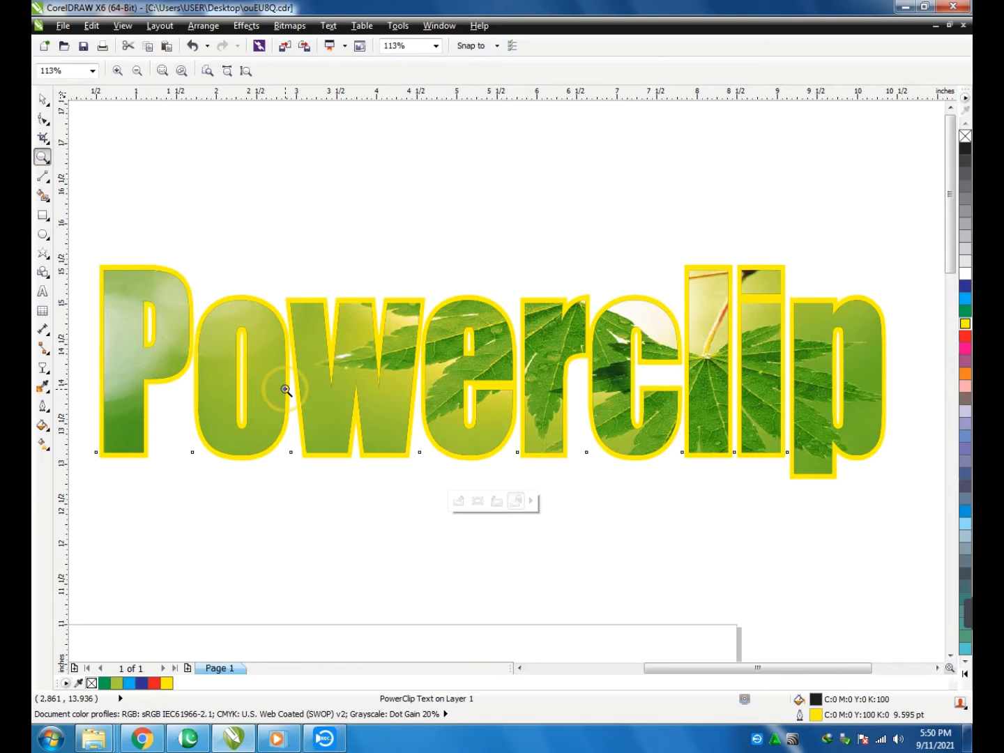
pyautogui.scroll(-2, 286, 391)
pyautogui.press('space')
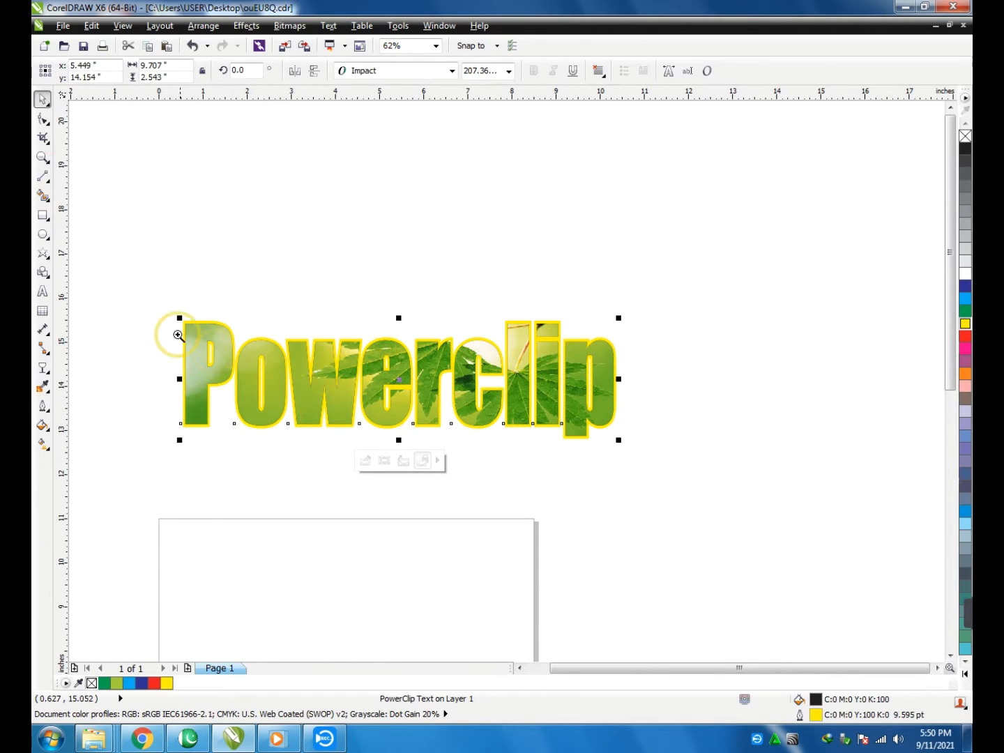
pyautogui.press('z')
pyautogui.moveTo(159, 299); pyautogui.dragTo(651, 464)
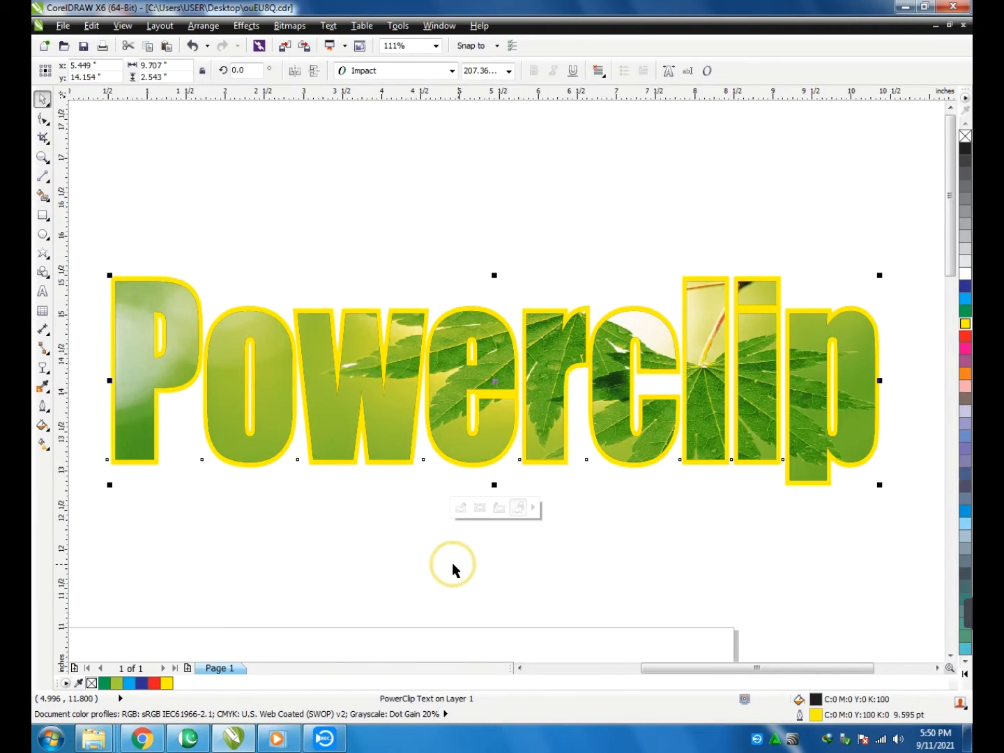
pyautogui.click(340, 600)
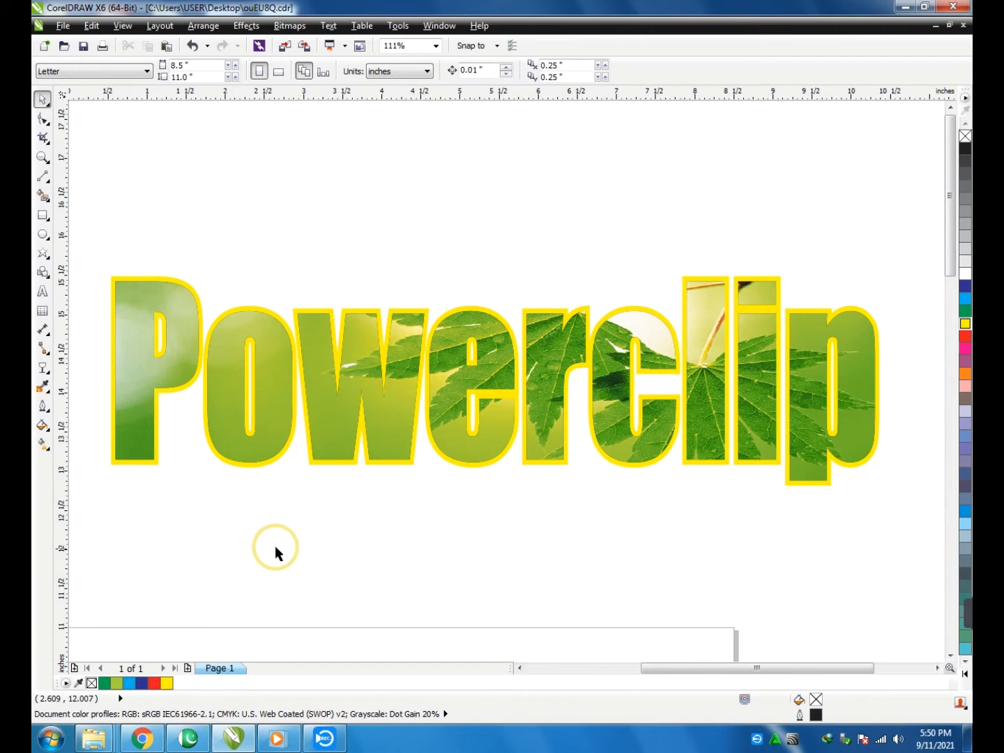
pyautogui.scroll(-3, 274, 545)
# Draw a trapezoid about 4.375 by 5.625 inches above the photo-filled text, using the Basic Shapes trapezoid.
pyautogui.click(351, 471)
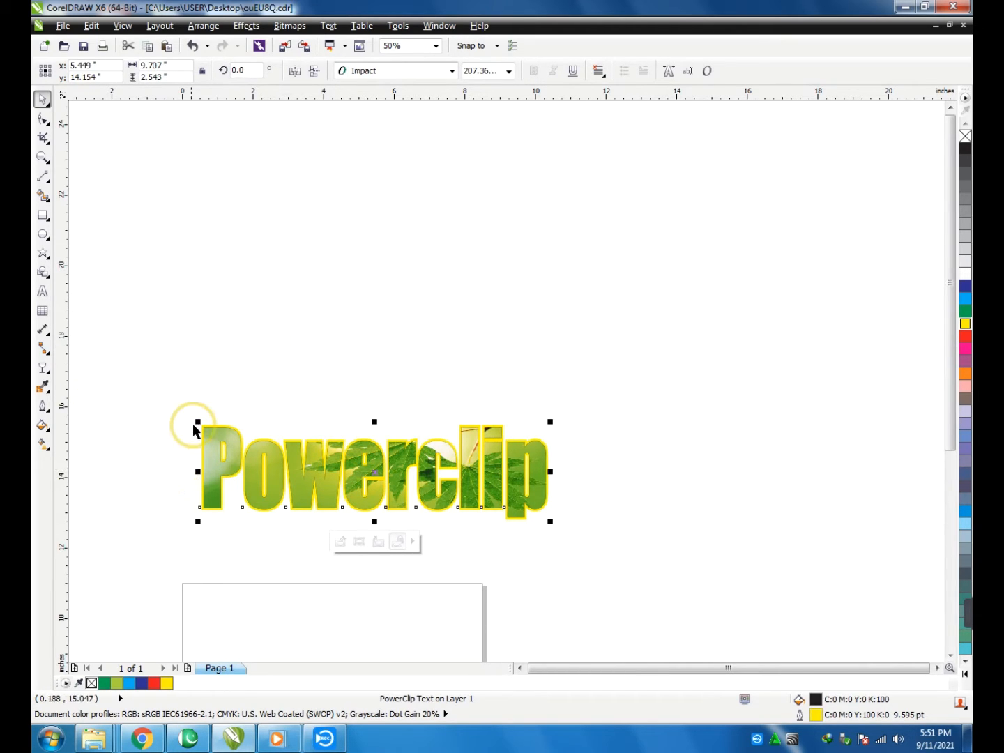
pyautogui.click(47, 280)
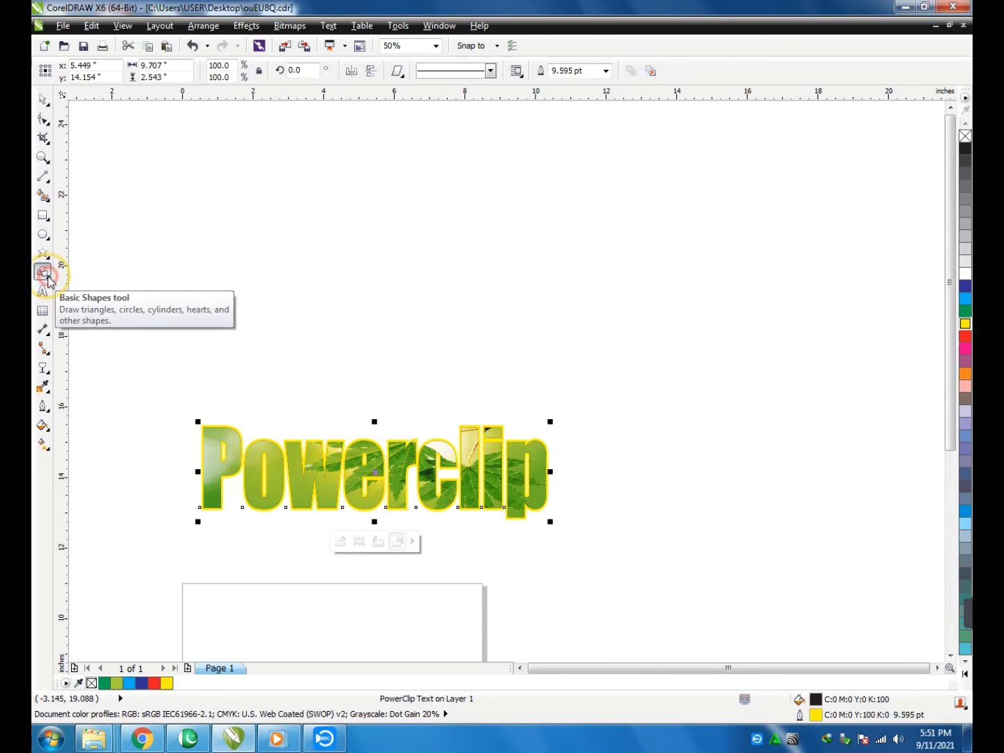
pyautogui.click(47, 280)
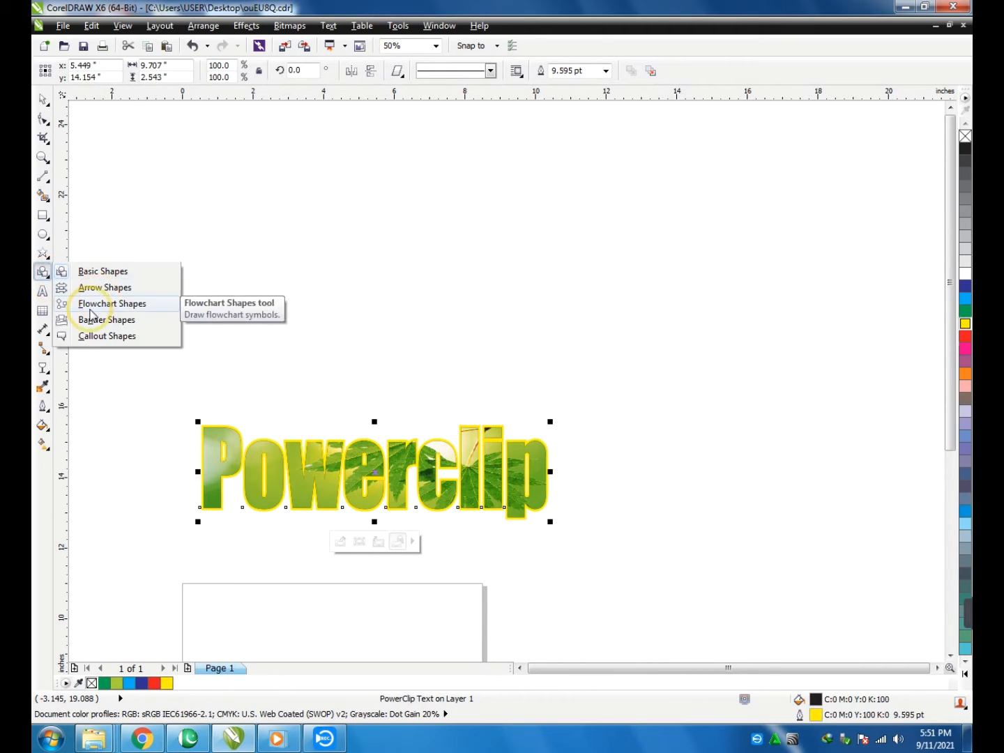
pyautogui.click(398, 73)
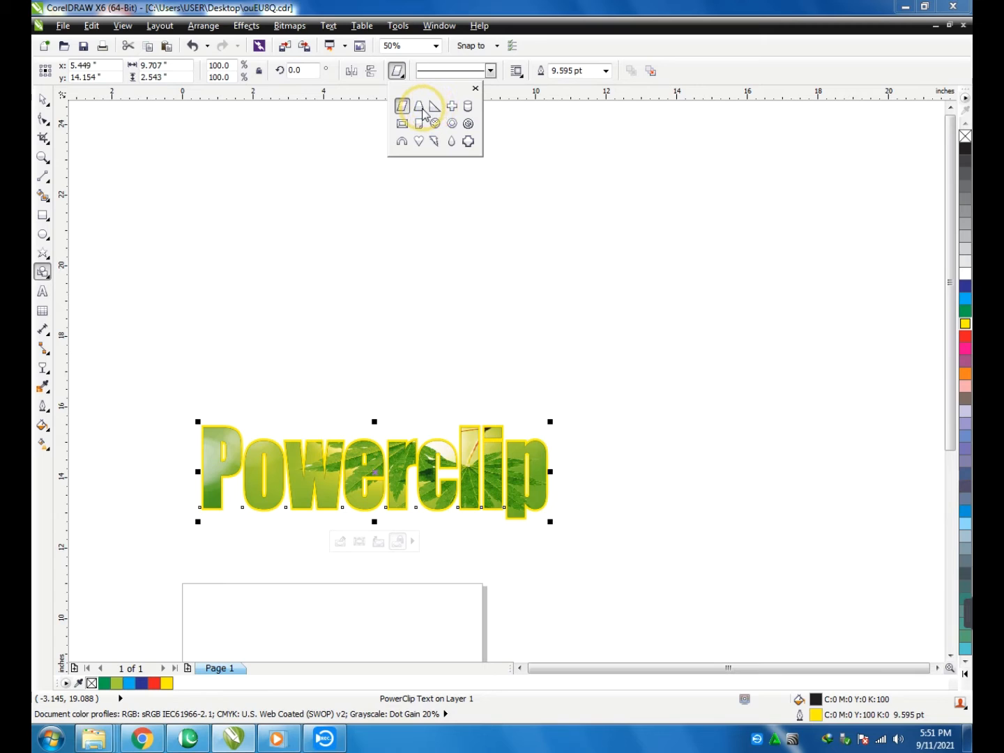
pyautogui.click(418, 108)
pyautogui.moveTo(314, 157); pyautogui.dragTo(469, 358)
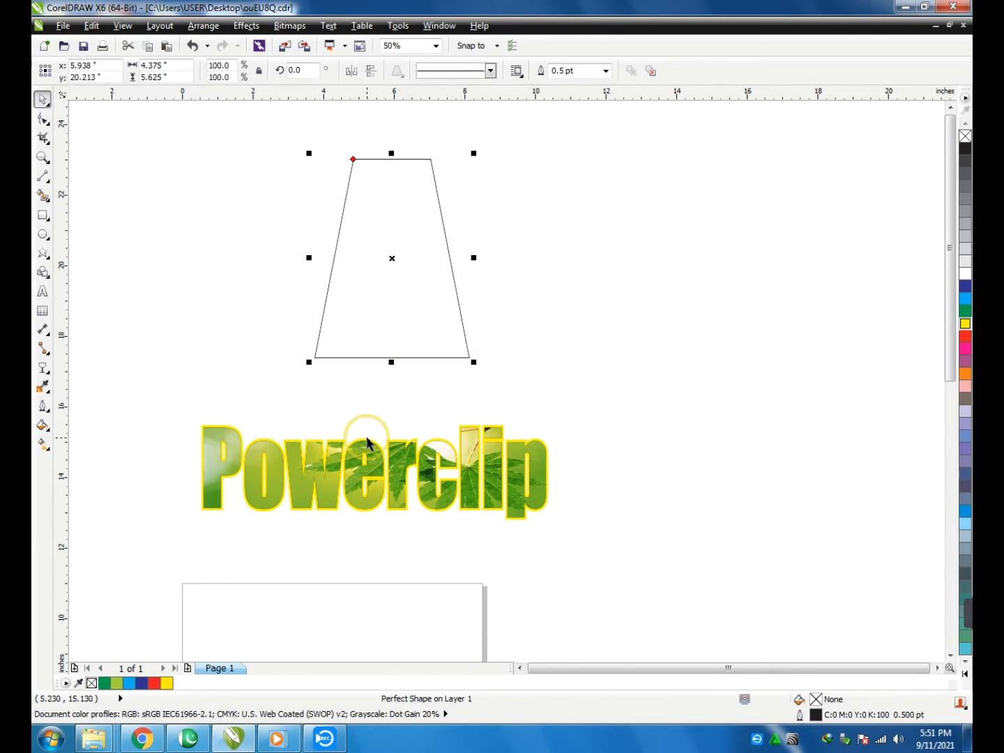
pyautogui.press('space')
# Copy the photo-filled rectangle beside the trapezoid, extract the leaf photo from the copy, and delete the empty frame.
pyautogui.click(356, 482)
pyautogui.scroll(-2, 345, 481)
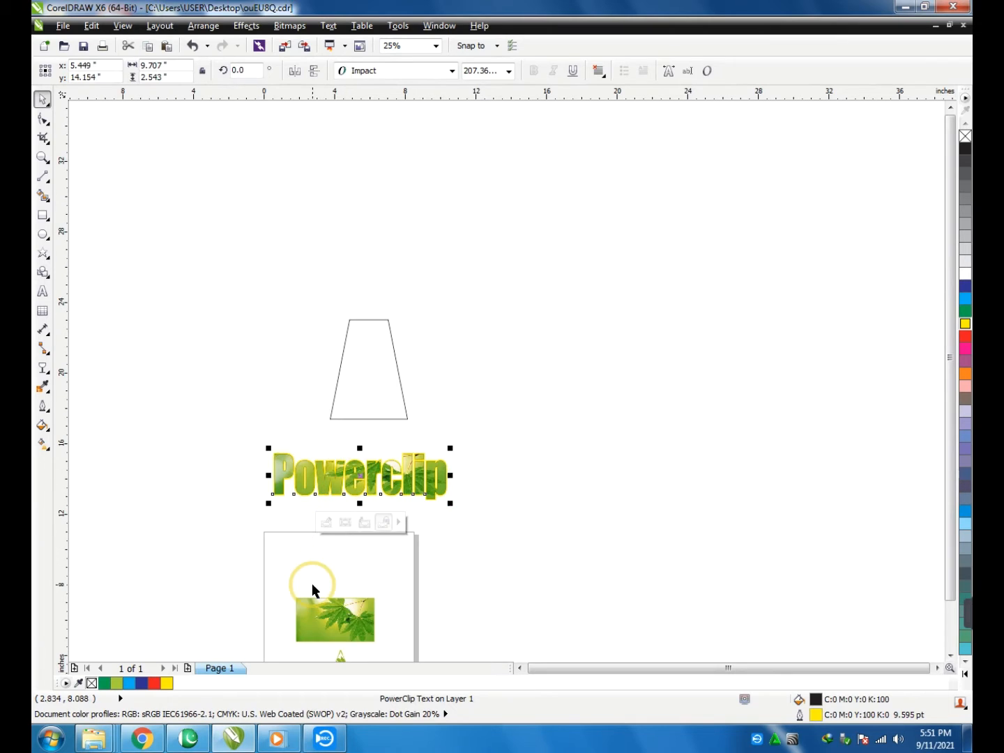
pyautogui.click(332, 609)
pyautogui.moveTo(341, 617); pyautogui.dragTo(494, 294)
pyautogui.rightClick(512, 397)
pyautogui.click(588, 49)
pyautogui.click(670, 314)
pyautogui.click(484, 394)
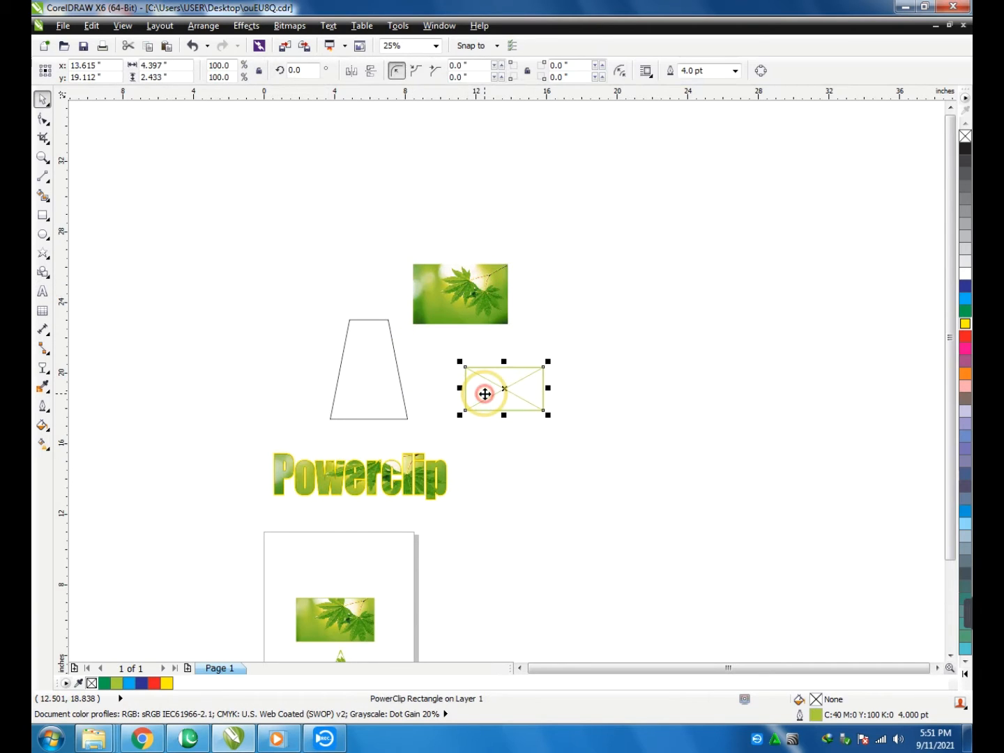
pyautogui.press('Delete')
pyautogui.press('space')
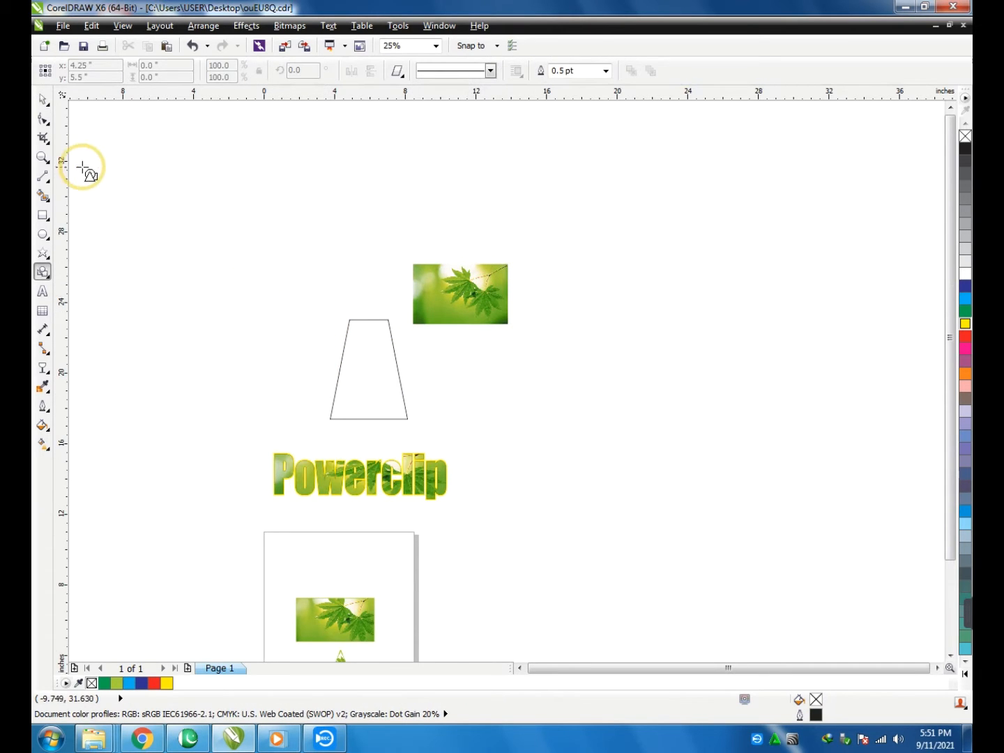
# Delete the extracted leaf photo beside the trapezoid.
pyautogui.click(36, 158)
pyautogui.moveTo(283, 245); pyautogui.dragTo(584, 447)
pyautogui.press('space')
pyautogui.click(613, 291)
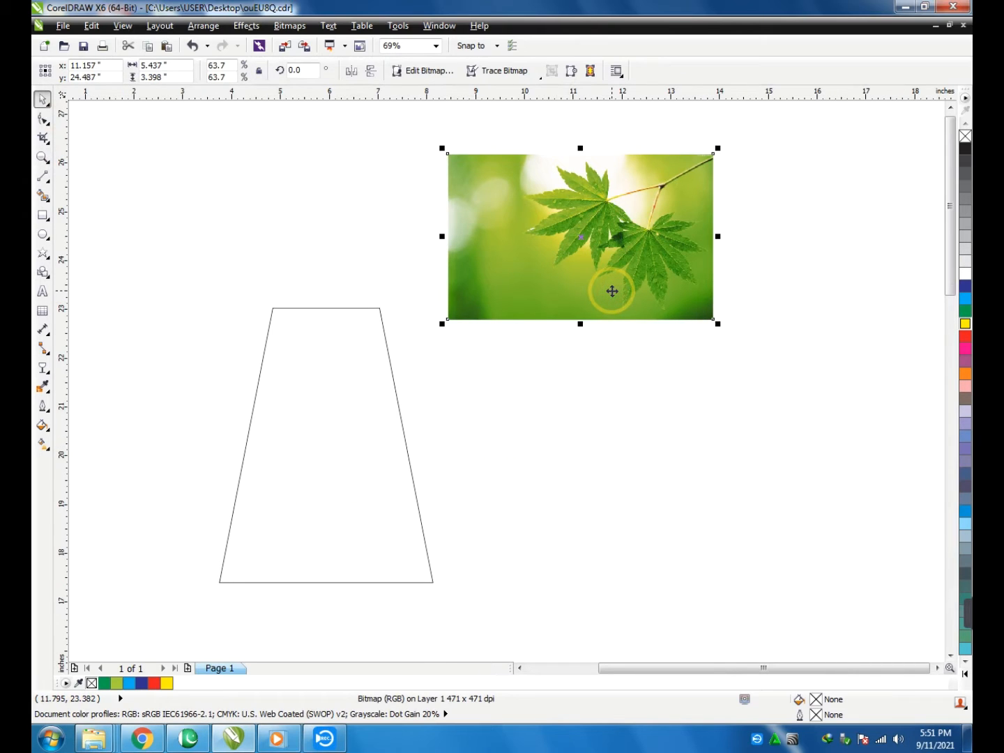
pyautogui.press('Delete')
# Switch to Chrome and search Google Images for "road pic png HD".
pyautogui.click(142, 738)
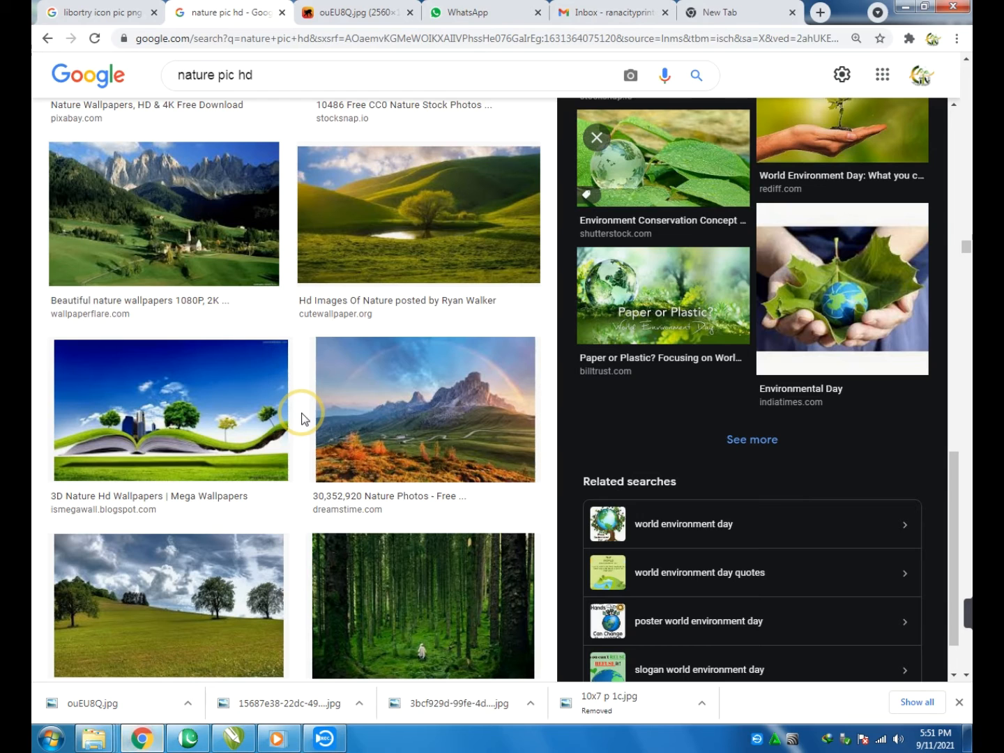
pyautogui.moveTo(260, 78); pyautogui.dragTo(162, 87)
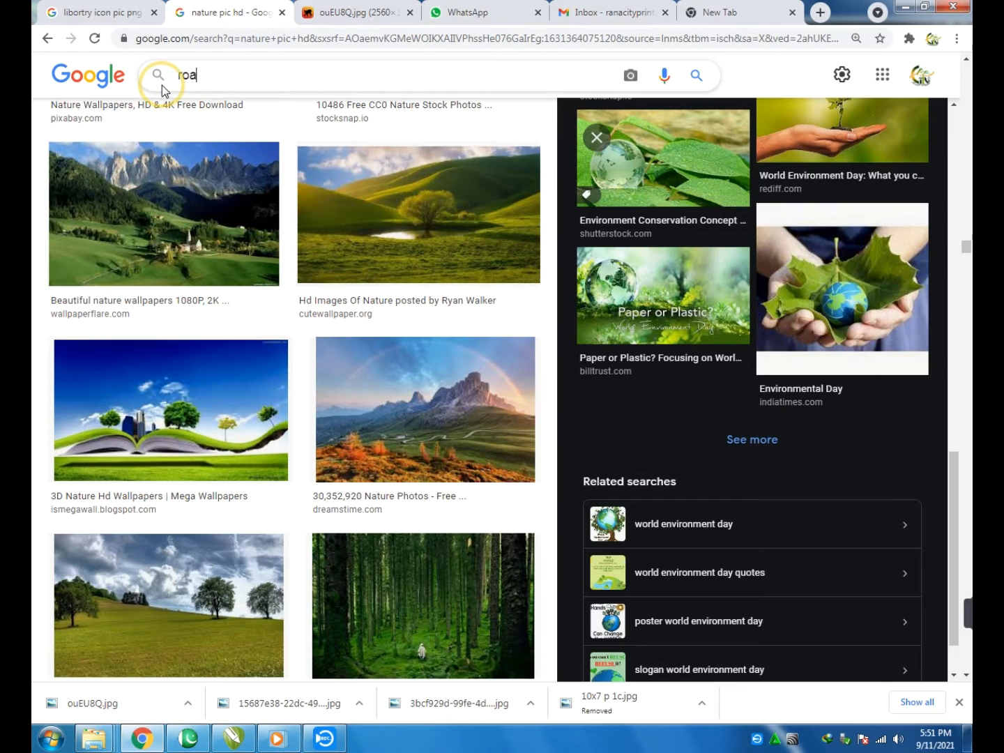
pyautogui.write('road pic png ')
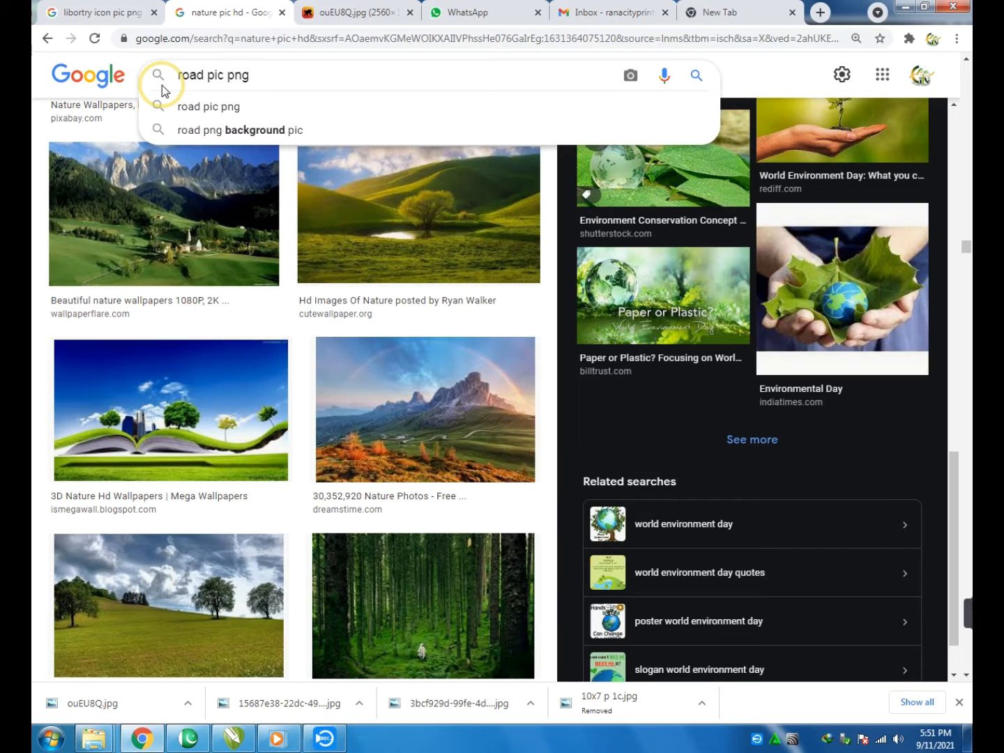
pyautogui.write('HD')
pyautogui.press('Return')
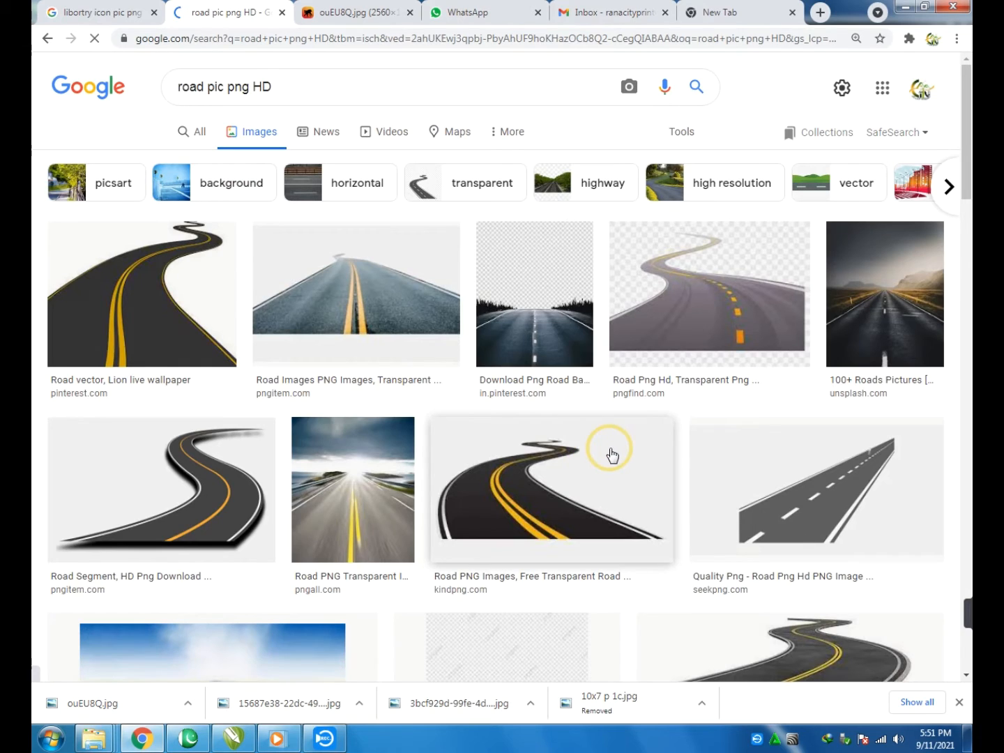
# Find the straight black road clipart with a white dashed centre line among the related images and open it in its own tab.
pyautogui.scroll(-3, 341, 414)
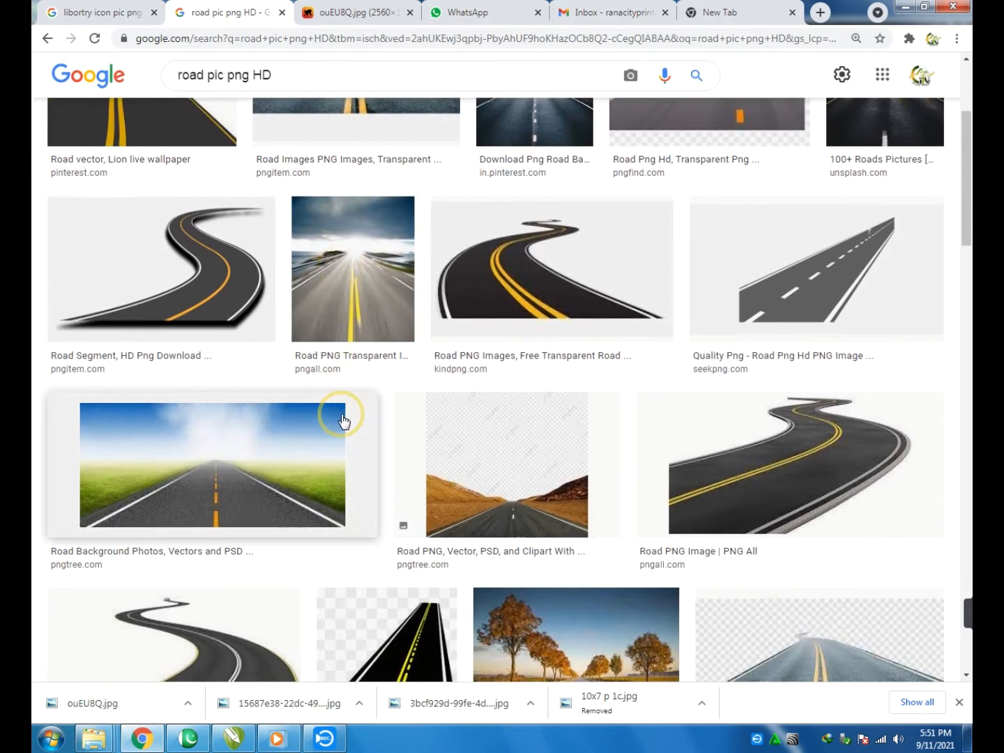
pyautogui.scroll(-3, 341, 414)
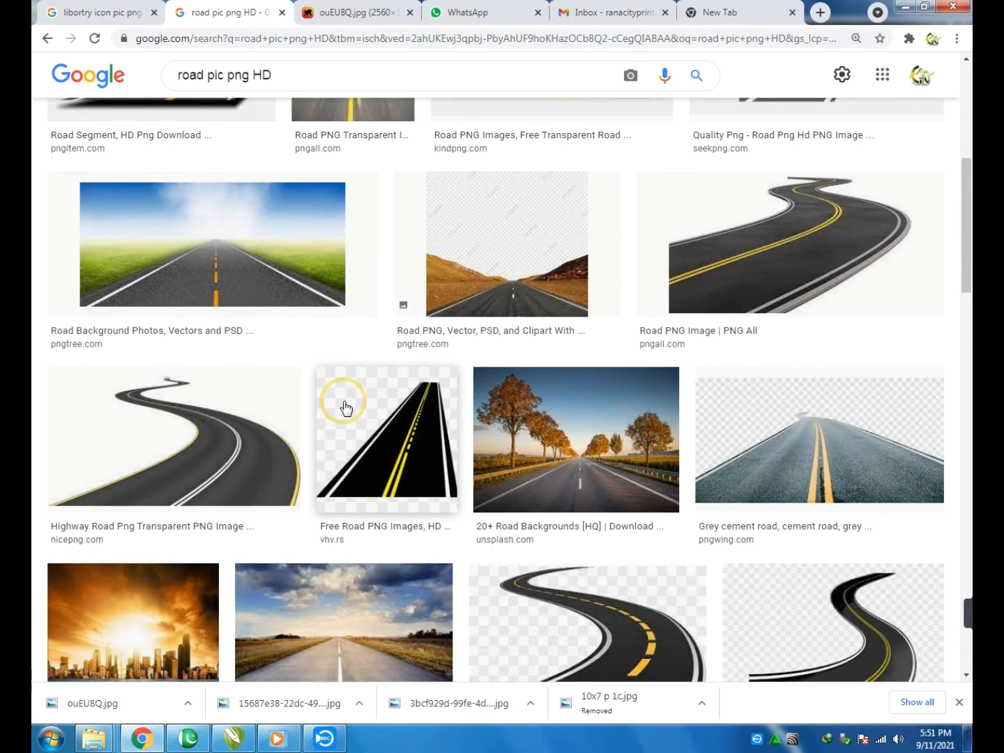
pyautogui.scroll(-1, 345, 408)
pyautogui.click(398, 386)
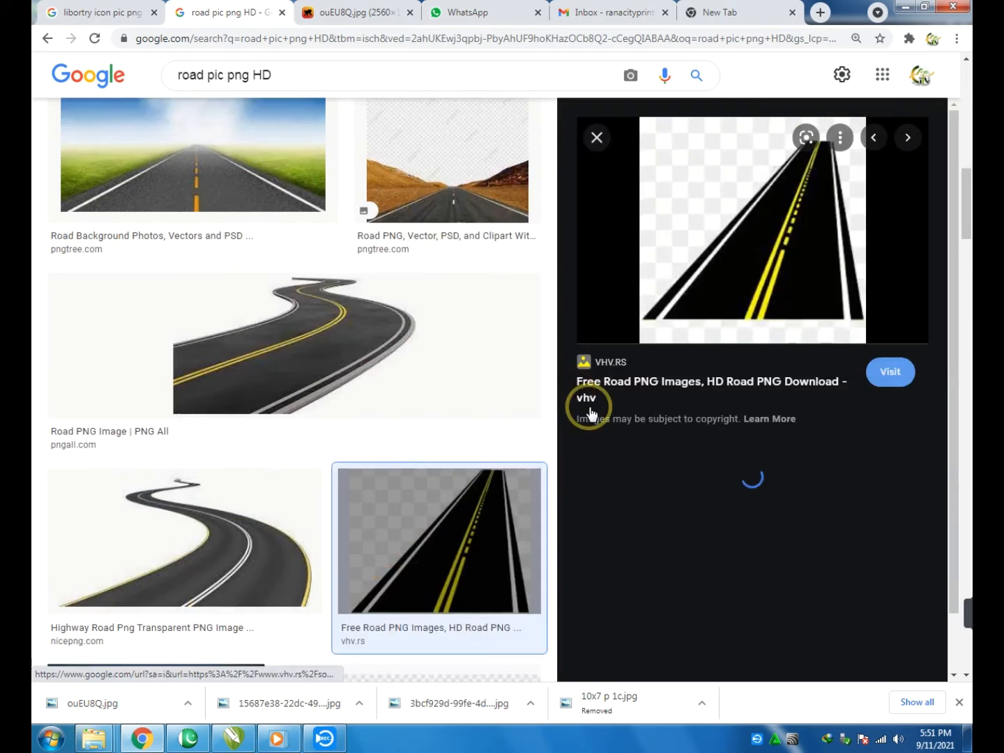
pyautogui.scroll(-1, 886, 406)
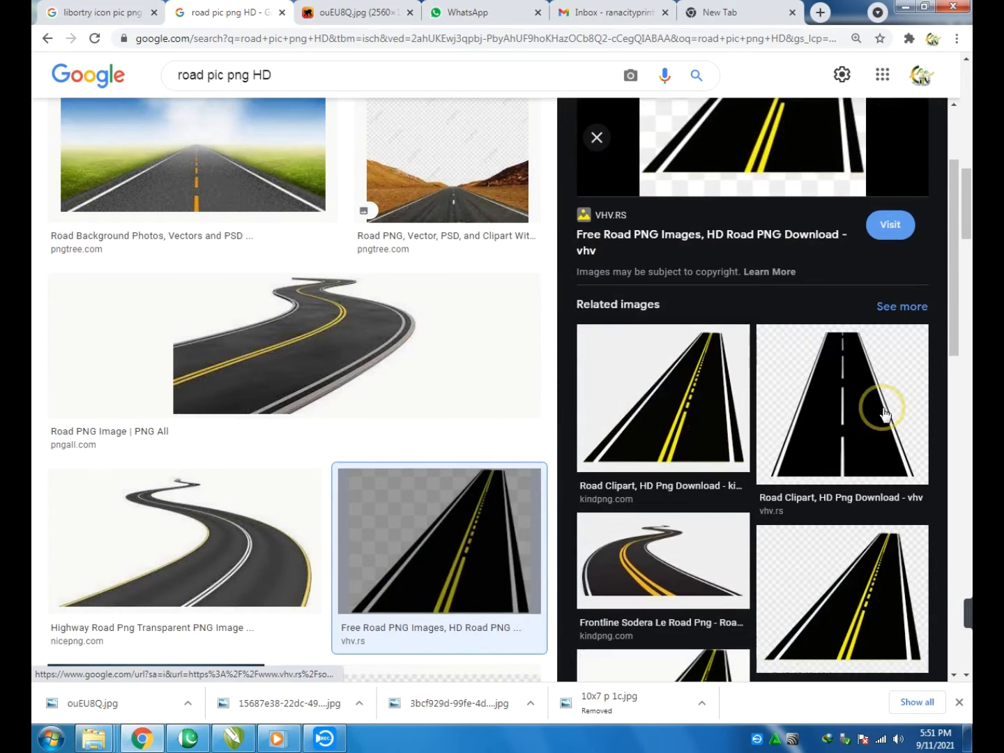
pyautogui.click(887, 382)
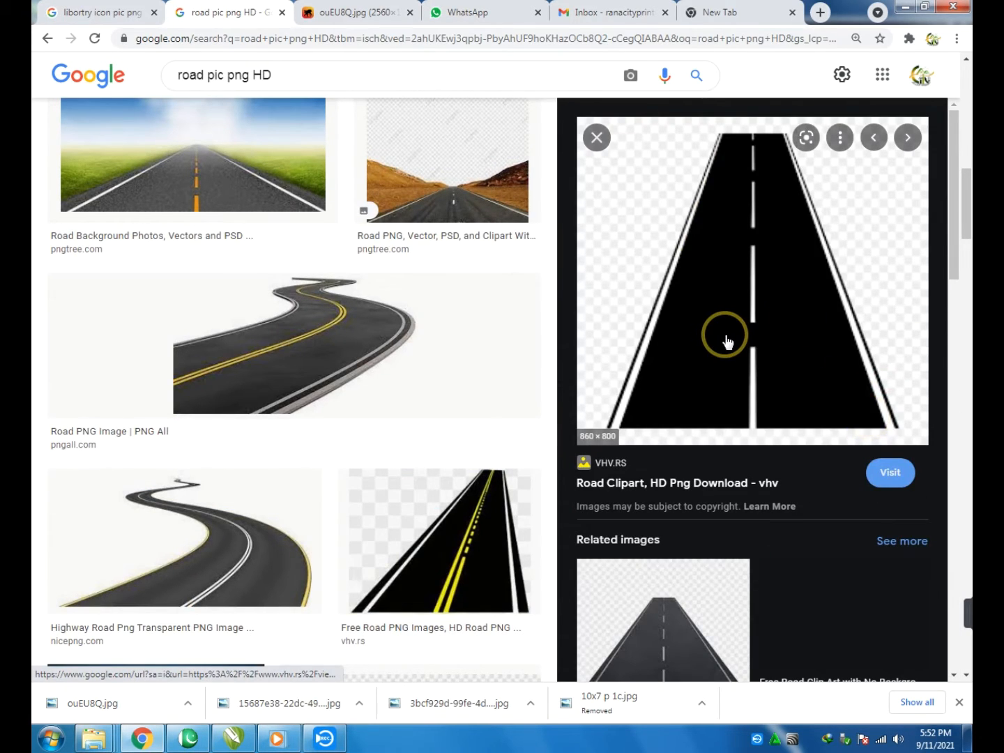
pyautogui.rightClick(741, 293)
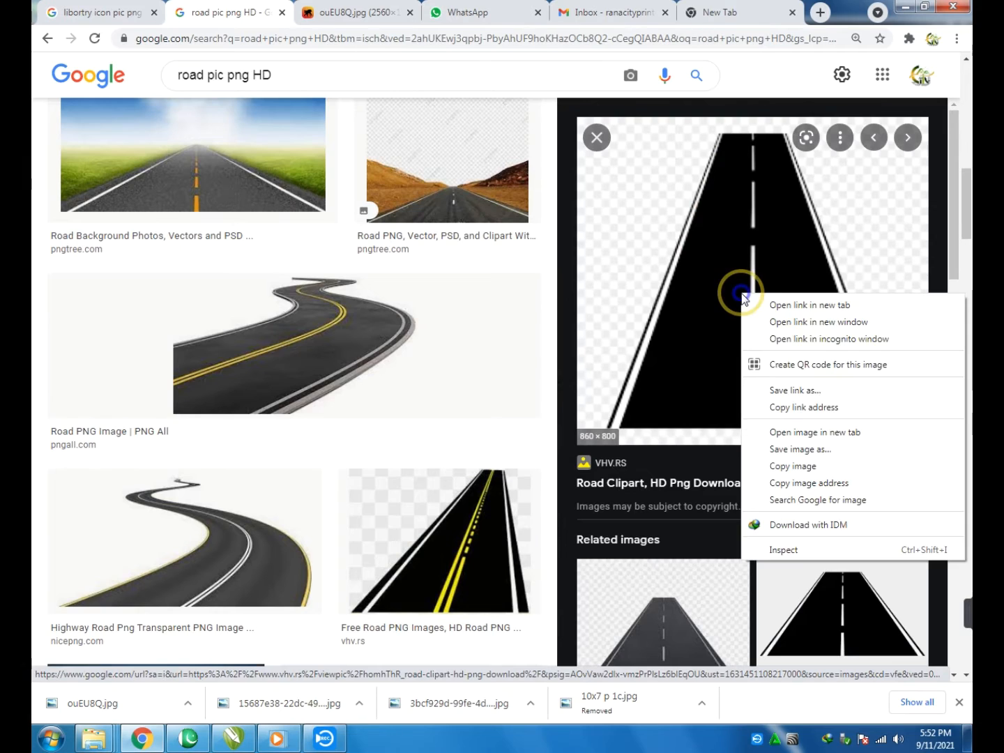
pyautogui.click(815, 432)
pyautogui.click(436, 12)
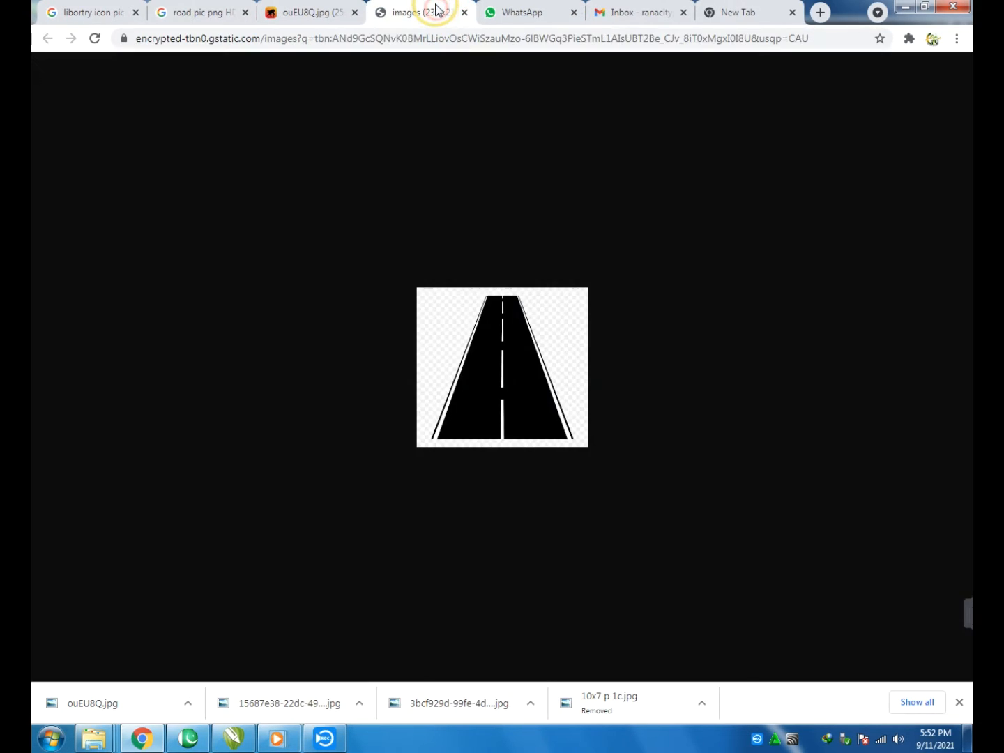
# Save the road image to the computer as images.png.
pyautogui.rightClick(502, 337)
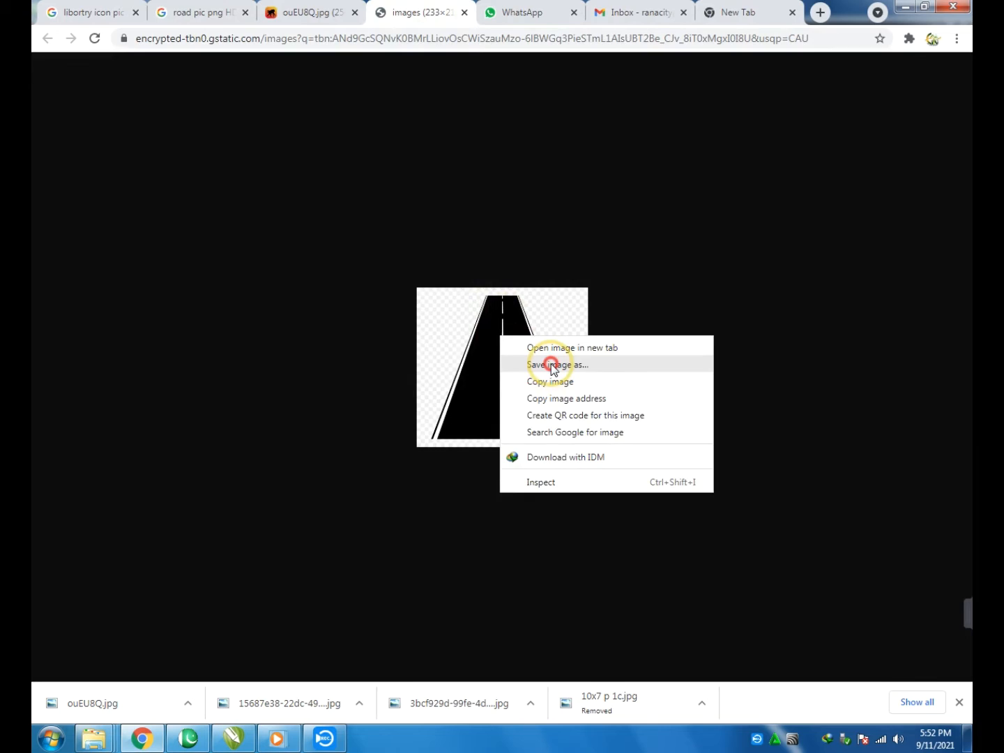
pyautogui.click(536, 365)
pyautogui.click(844, 699)
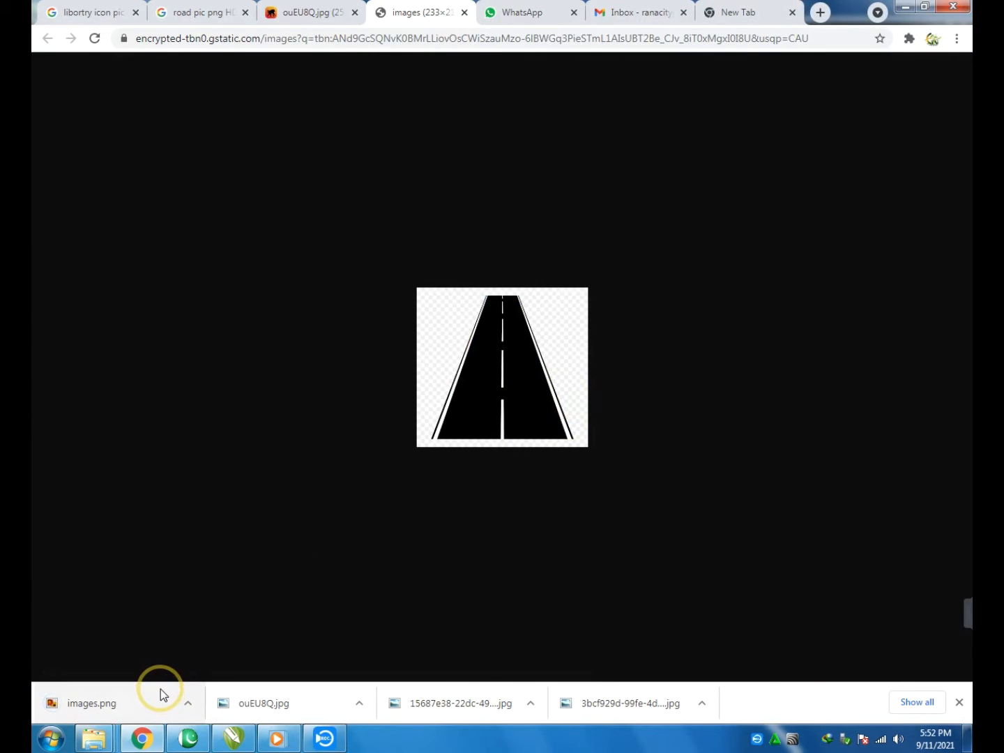
# Place the downloaded images.png into the CorelDRAW drawing, beside the trapezoid.
pyautogui.moveTo(146, 712); pyautogui.dragTo(569, 389)
pyautogui.press('F2')
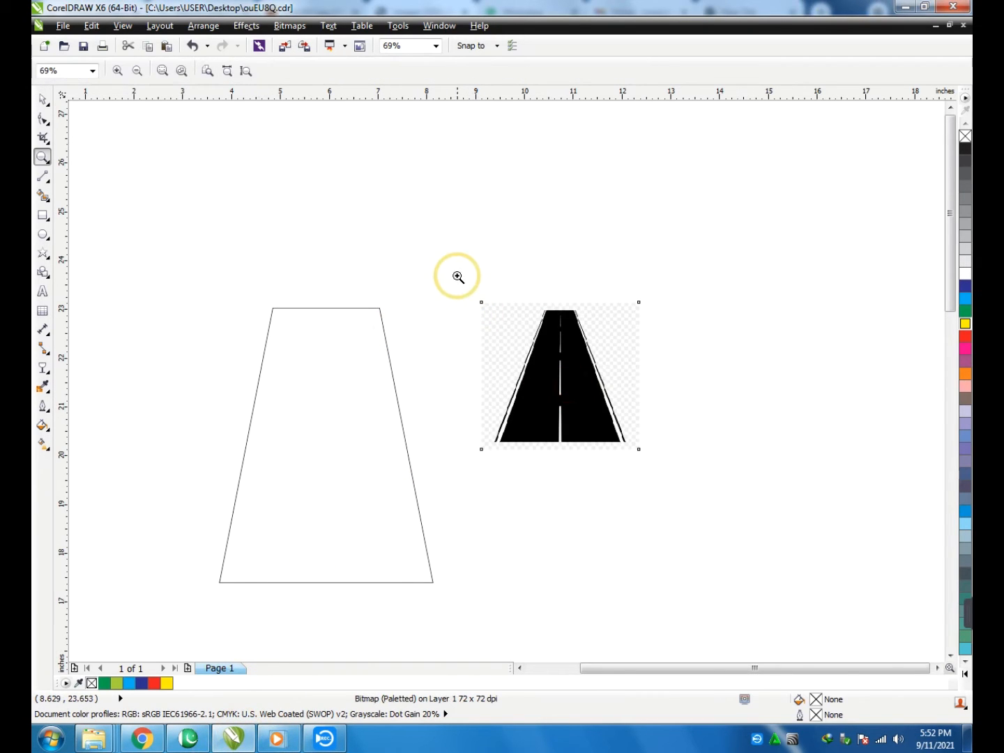
pyautogui.moveTo(457, 277); pyautogui.dragTo(697, 488)
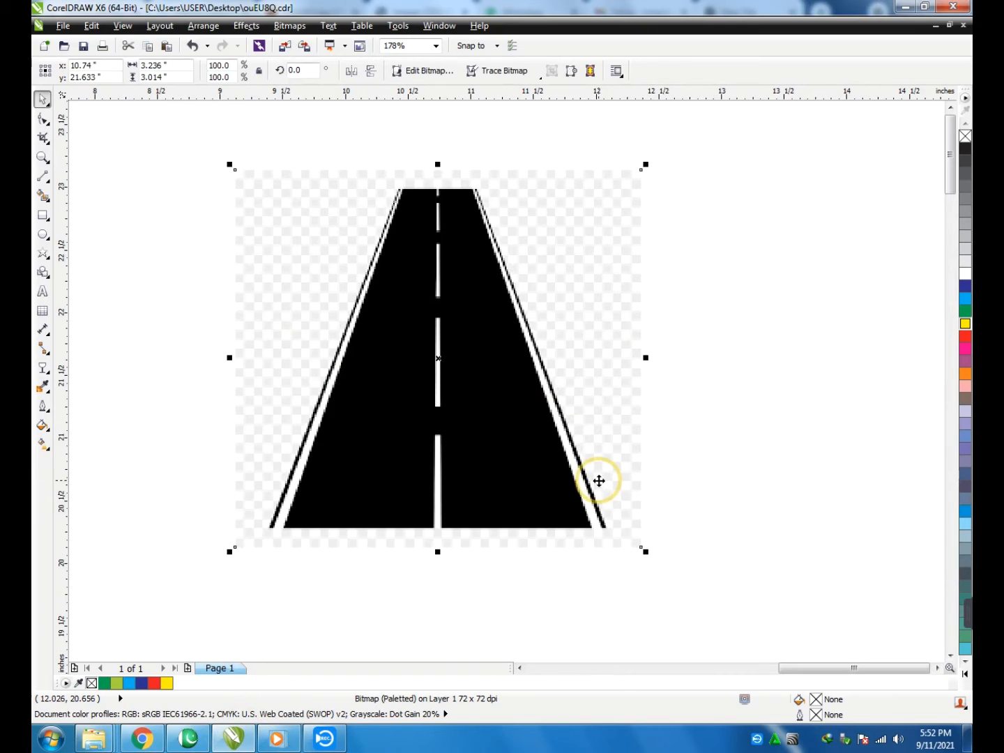
# Crop the road bitmap with the Shape tool, aligning its lower and upper edges with the ends of the black road.
pyautogui.press('F10')
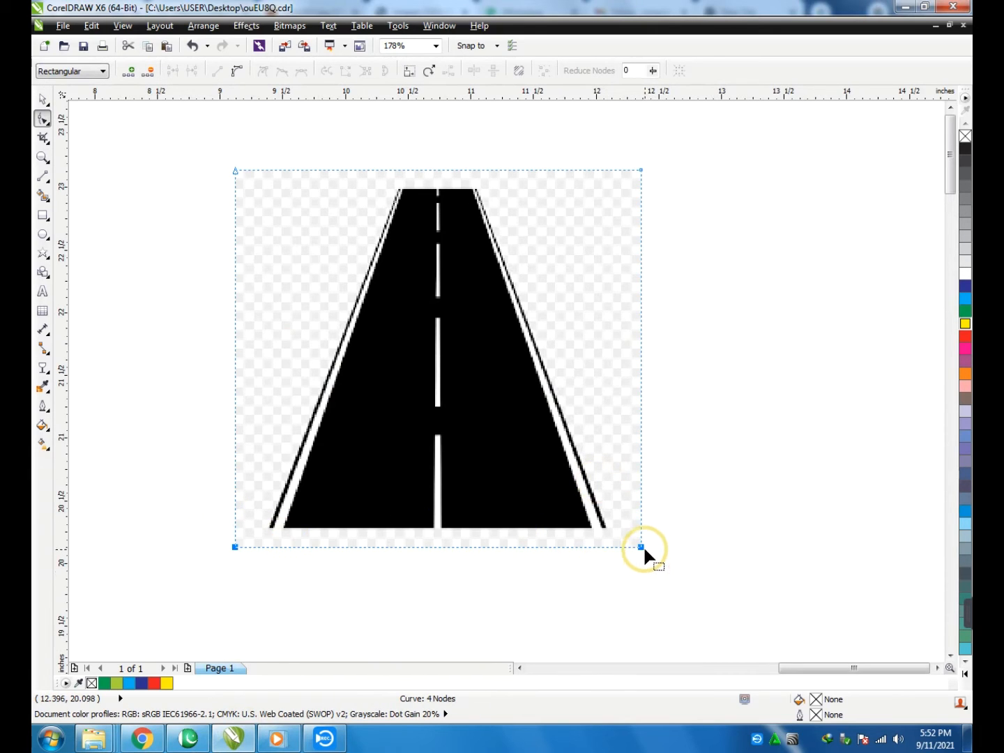
pyautogui.moveTo(641, 546); pyautogui.dragTo(646, 527)
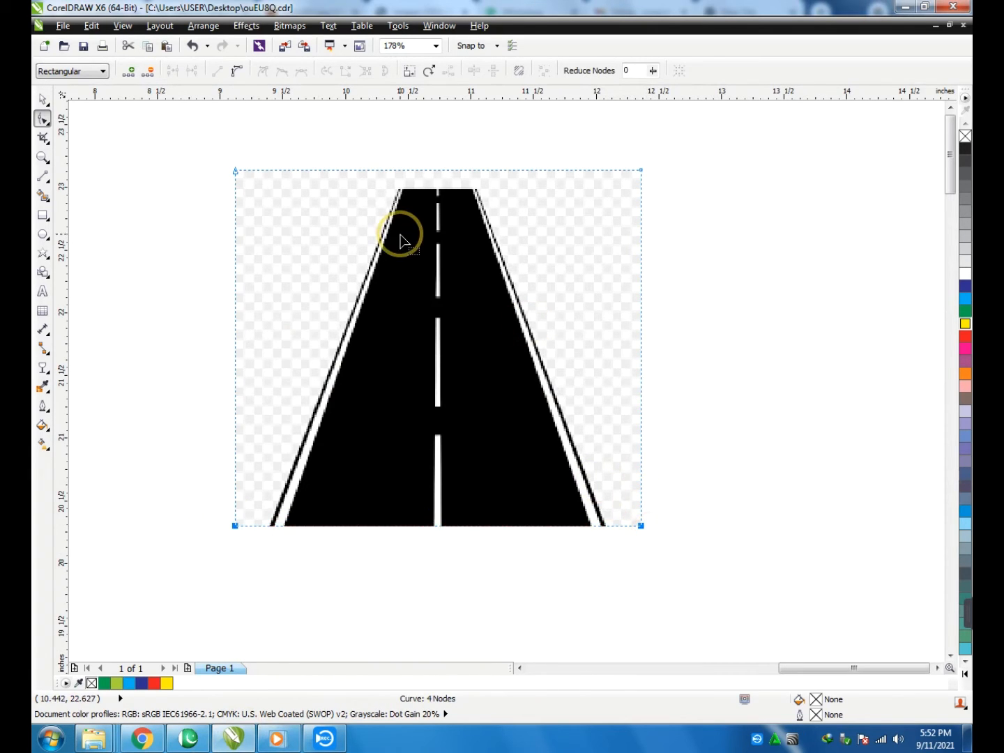
pyautogui.moveTo(256, 159); pyautogui.dragTo(701, 202)
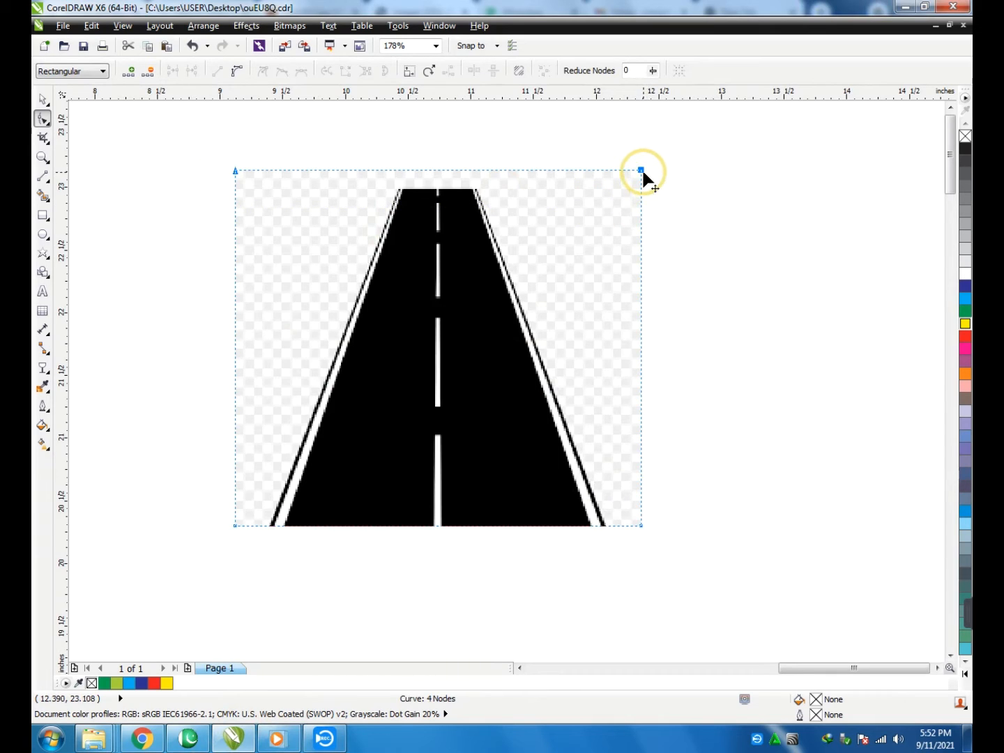
pyautogui.moveTo(643, 172); pyautogui.dragTo(645, 190)
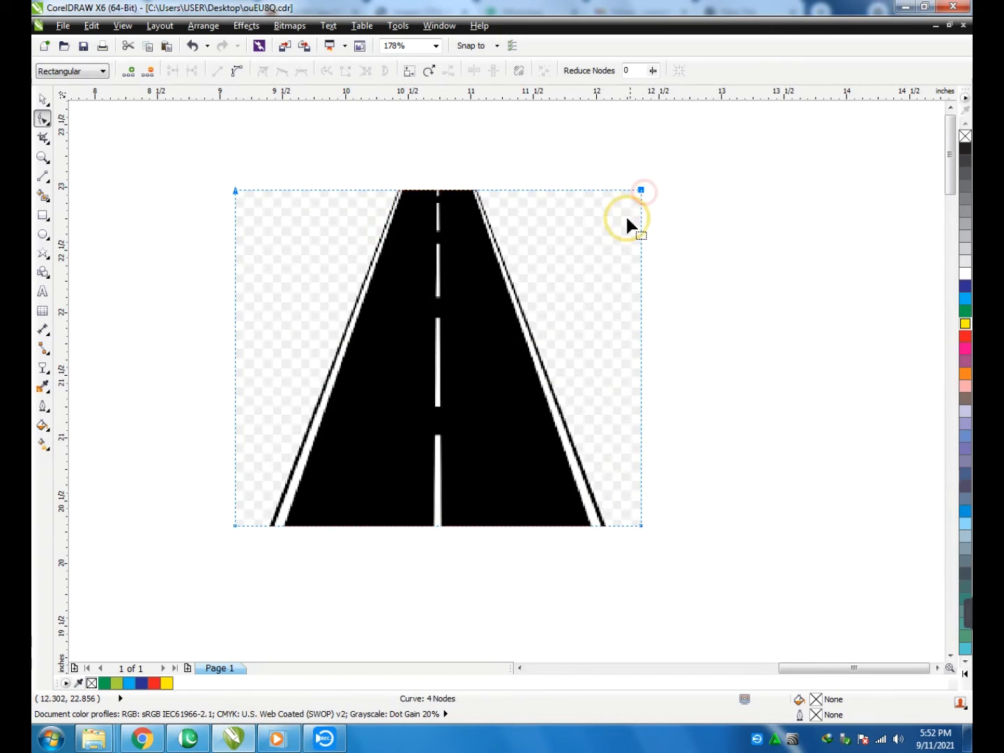
pyautogui.press('space')
# Crop away the checkered background on the right of the road bitmap with the Shape tool, following the road's edge.
pyautogui.press('space')
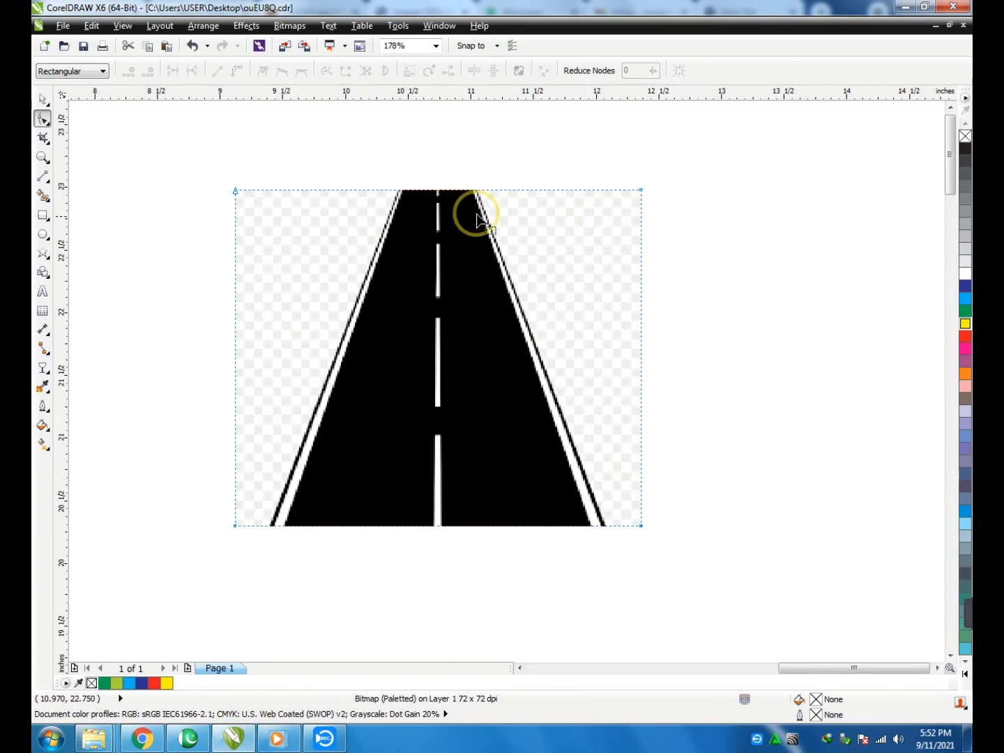
pyautogui.doubleClick(479, 189)
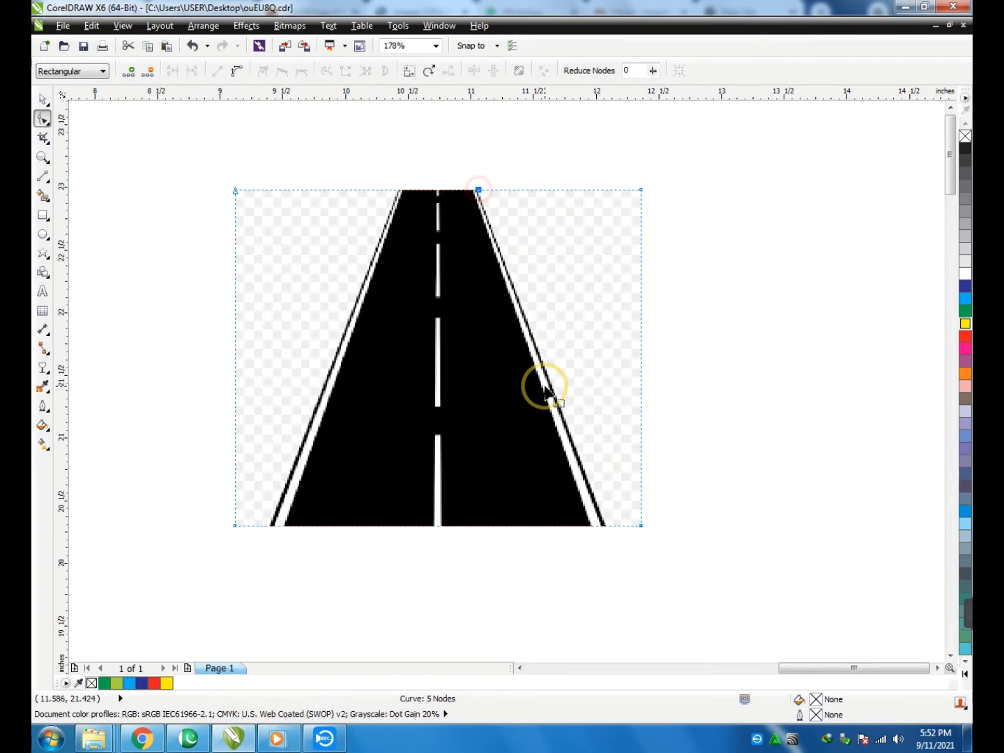
pyautogui.doubleClick(609, 527)
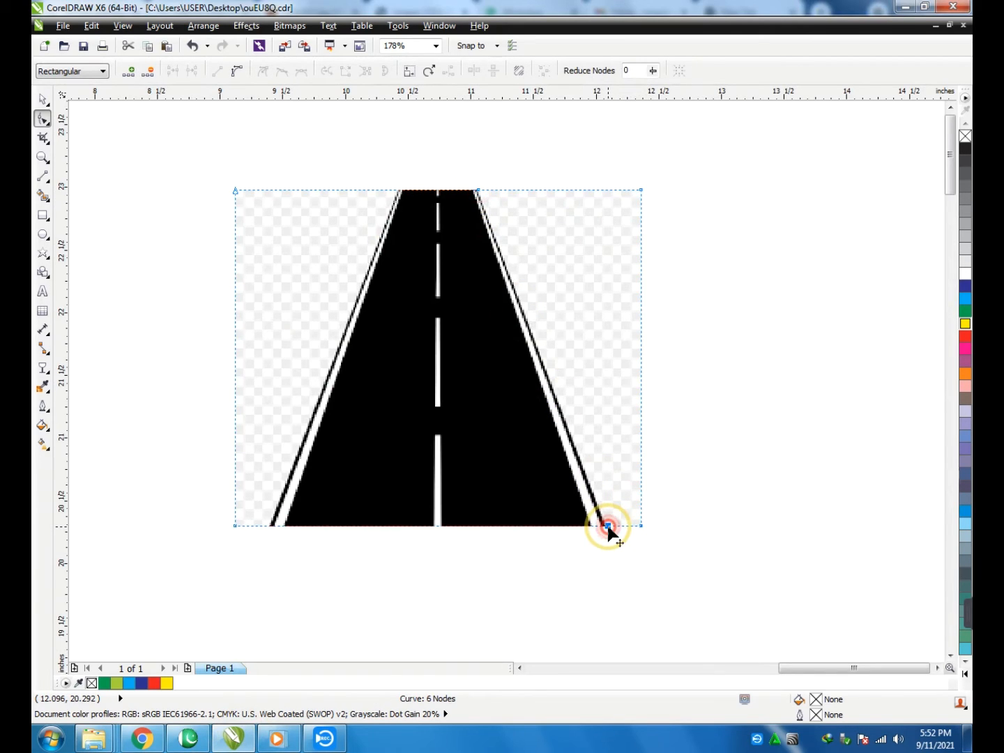
pyautogui.moveTo(641, 190); pyautogui.dragTo(553, 399)
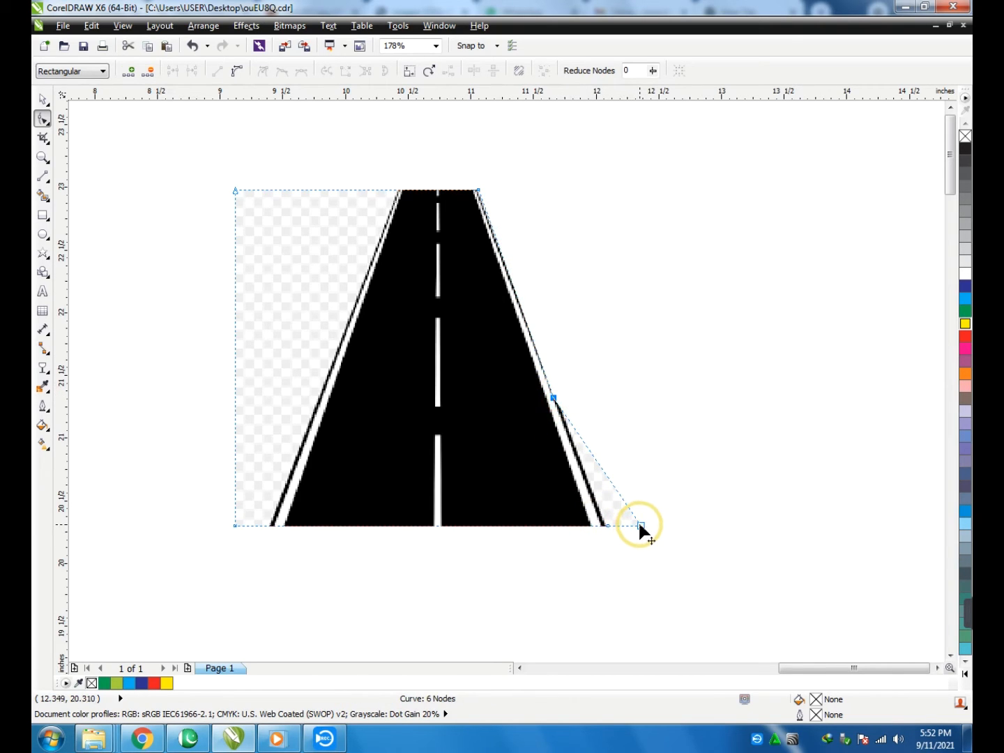
pyautogui.moveTo(640, 526); pyautogui.dragTo(604, 526)
pyautogui.press('space')
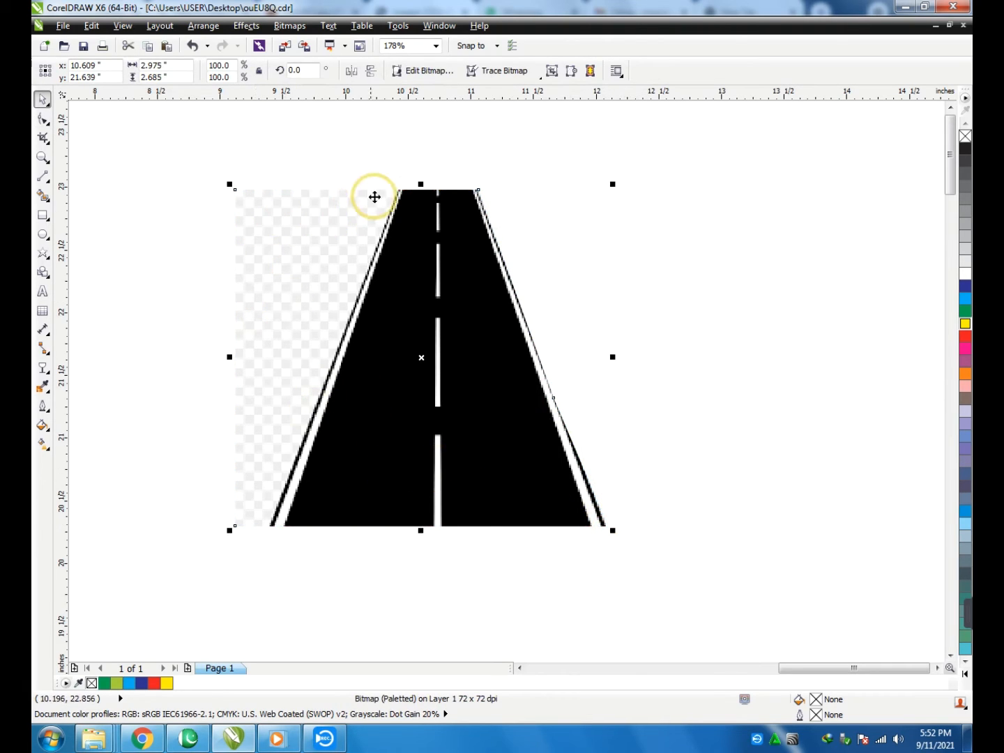
# Crop away the checkered background on the left of the road bitmap with the Shape tool, following the road's edge.
pyautogui.press('space')
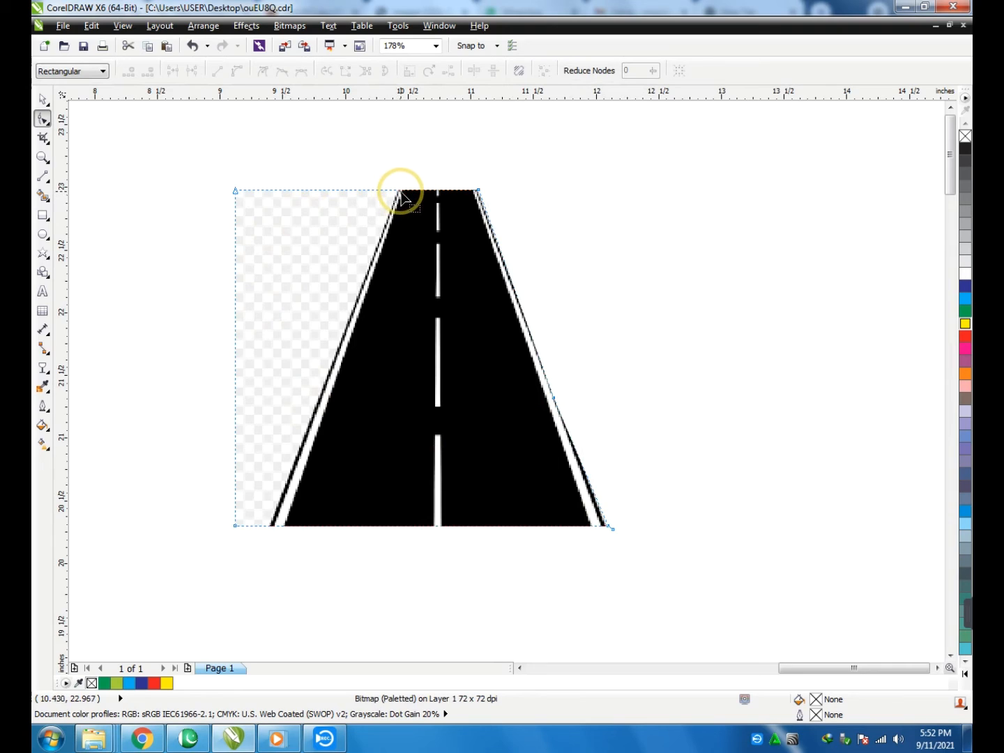
pyautogui.click(396, 191)
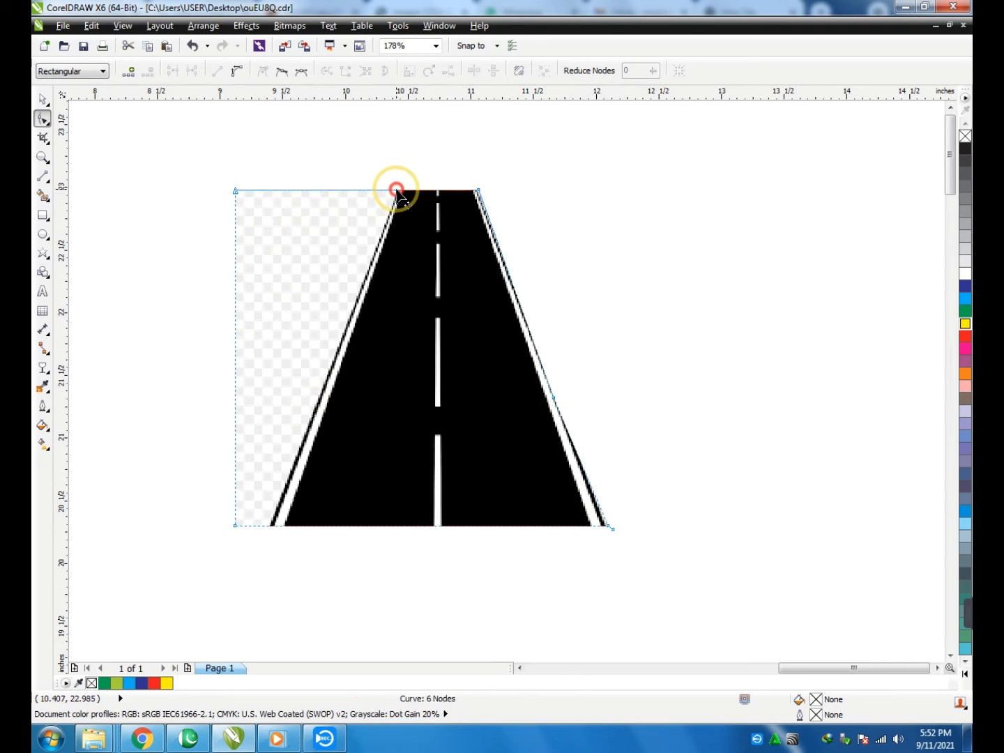
pyautogui.doubleClick(235, 526)
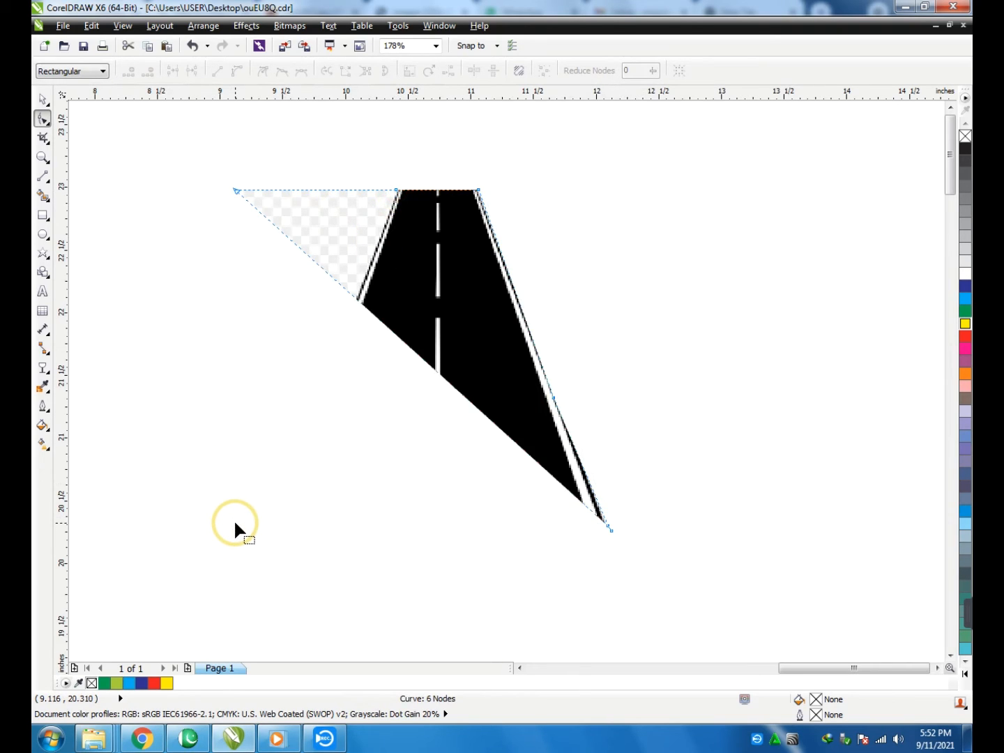
pyautogui.hotkey('ctrl', 'z')
pyautogui.doubleClick(235, 507)
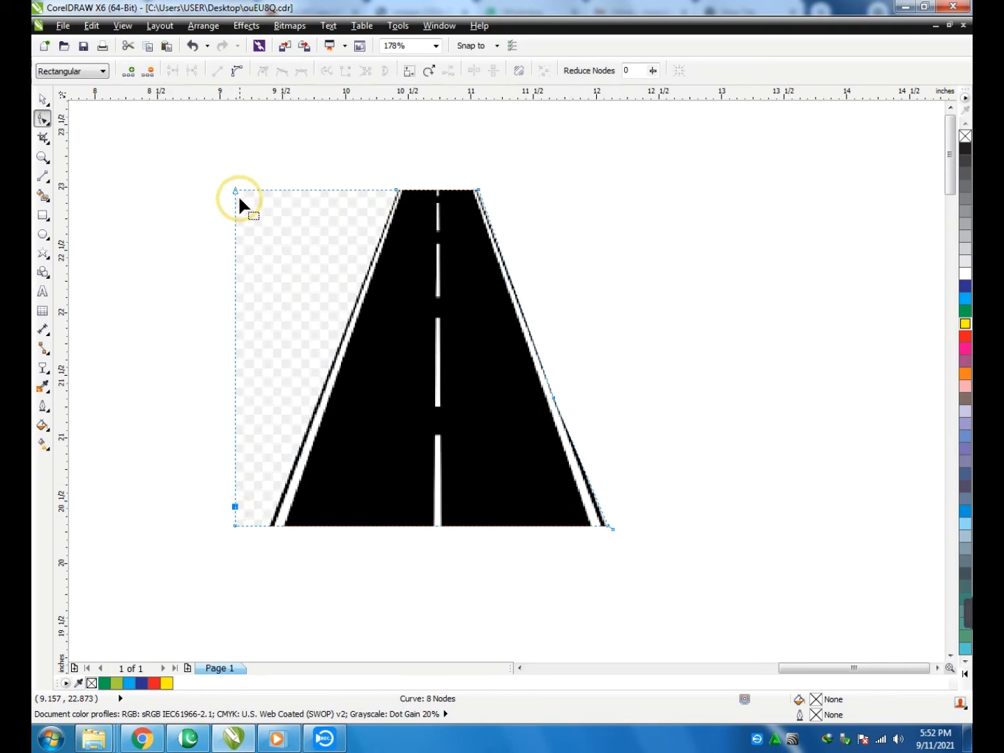
pyautogui.moveTo(236, 190); pyautogui.dragTo(317, 401)
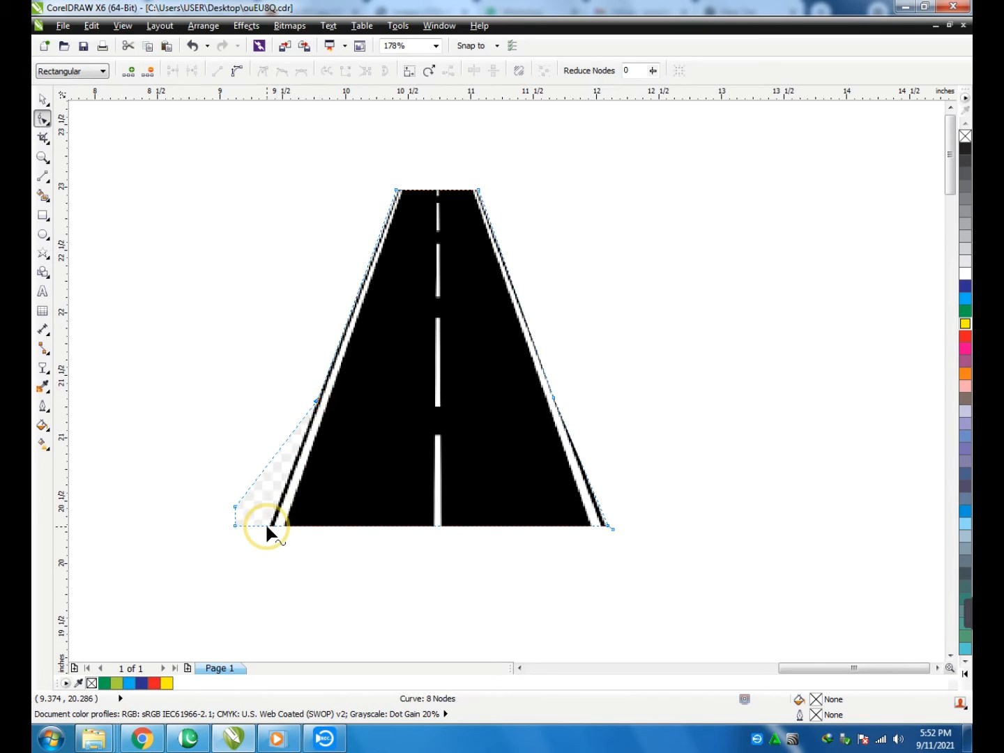
pyautogui.moveTo(238, 507); pyautogui.dragTo(272, 524)
pyautogui.press('space')
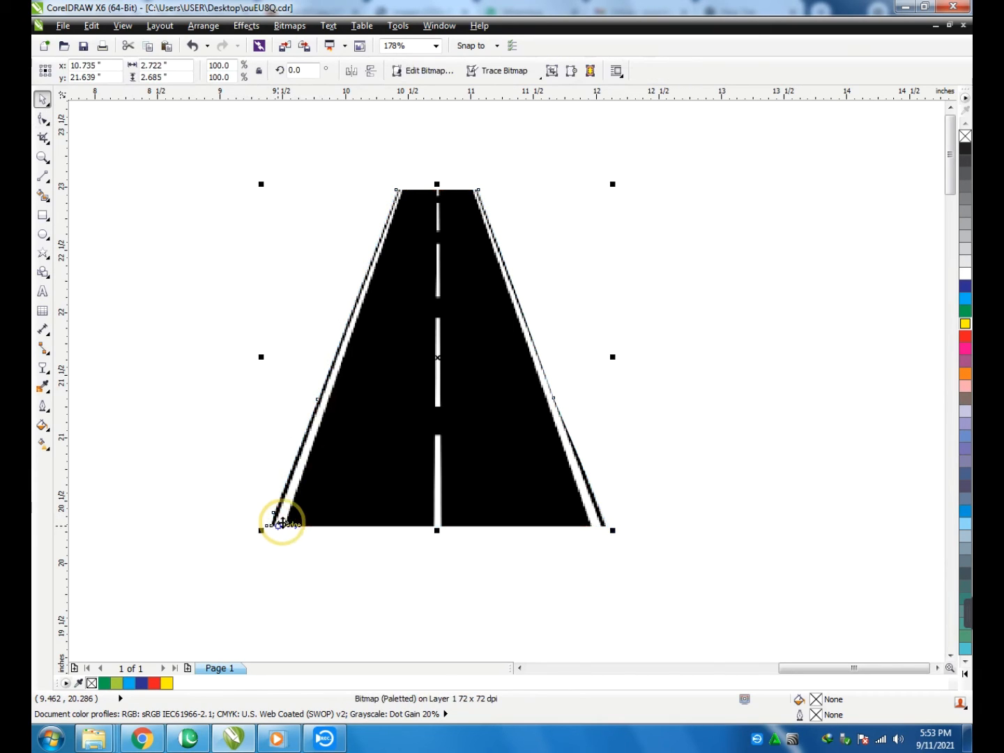
# Place the cropped road bitmap inside the trapezoid with PowerClip.
pyautogui.scroll(-2, 350, 445)
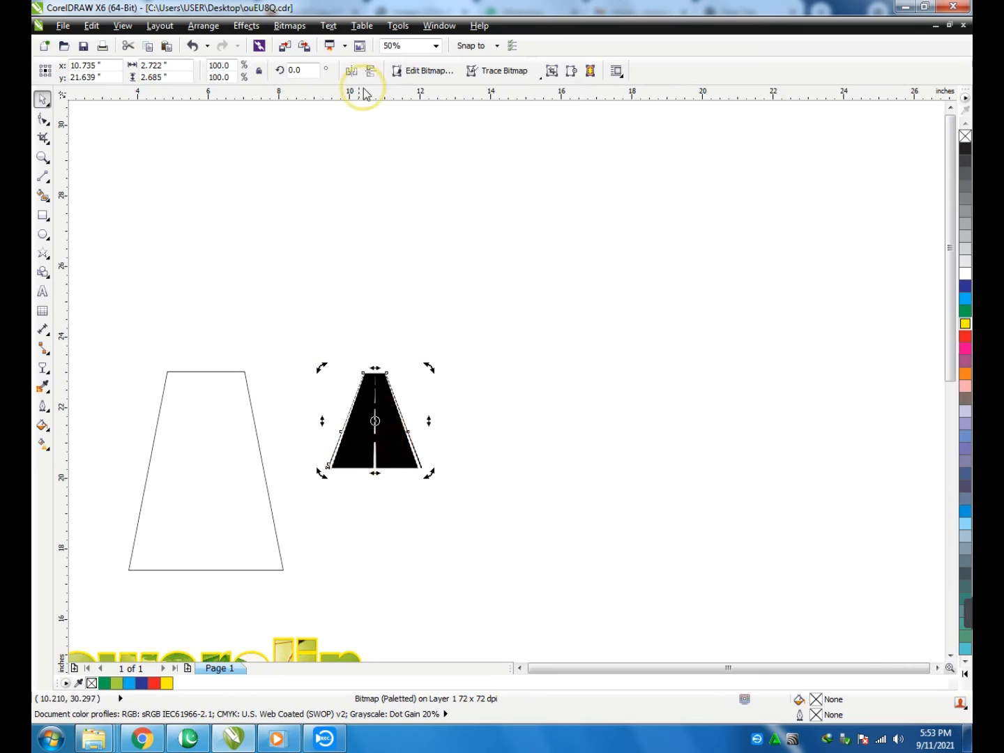
pyautogui.click(343, 282)
pyautogui.click(369, 420)
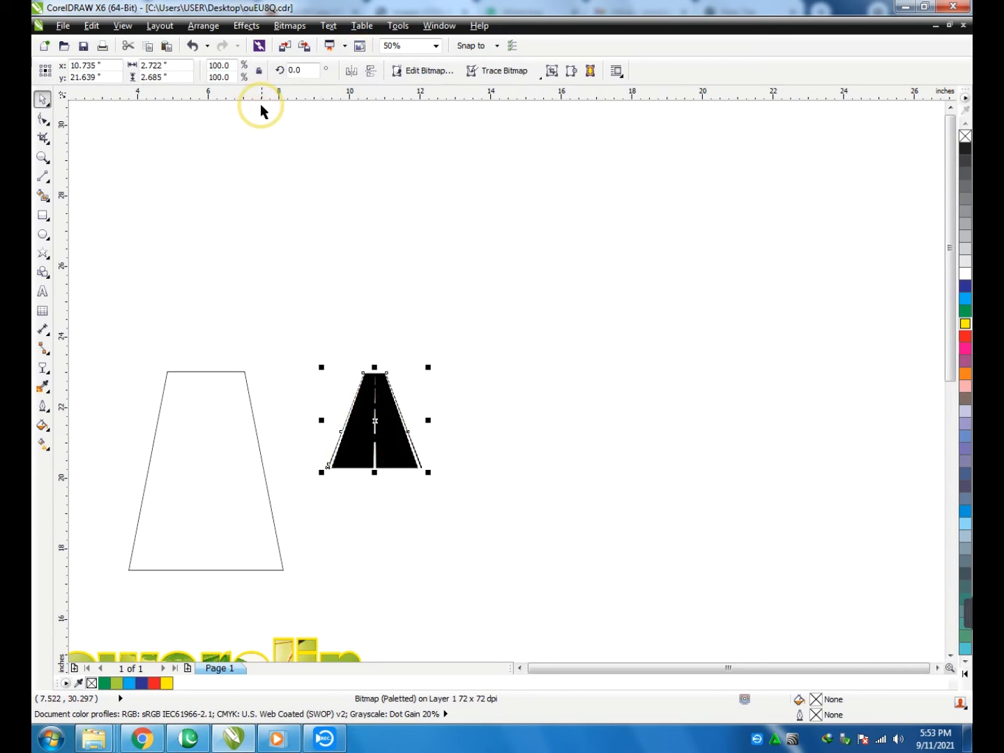
pyautogui.click(250, 26)
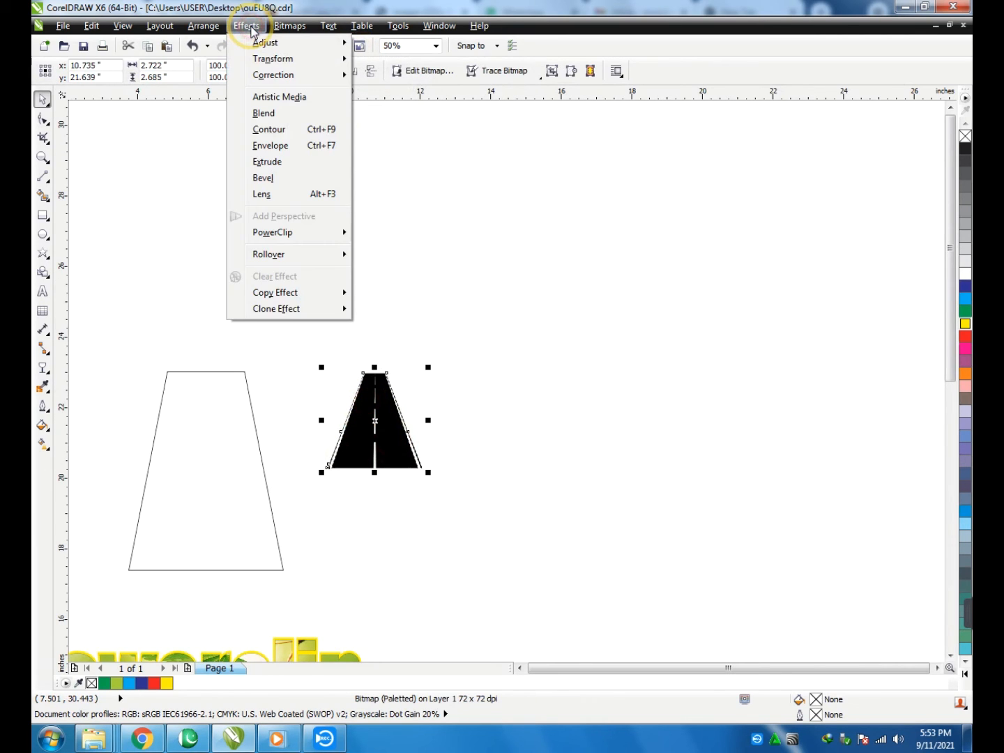
pyautogui.moveTo(293, 232)
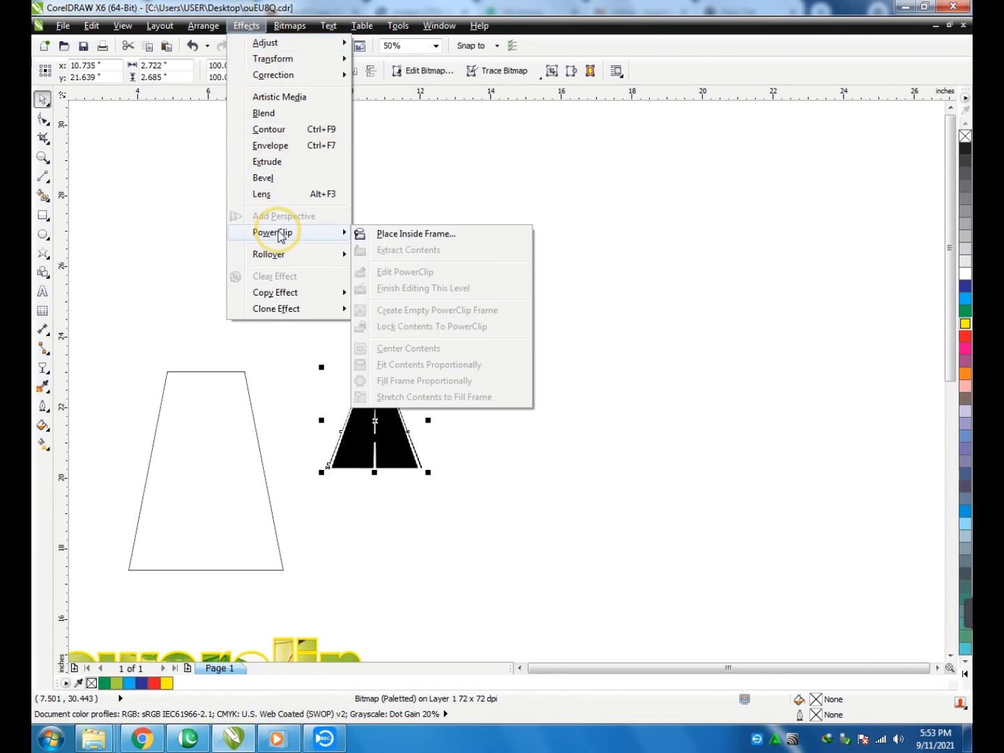
pyautogui.click(408, 238)
pyautogui.click(201, 457)
# Edit the trapezoid's PowerClip contents, scaling the road from its centre to about 211%, and finish editing the level.
pyautogui.rightClick(206, 462)
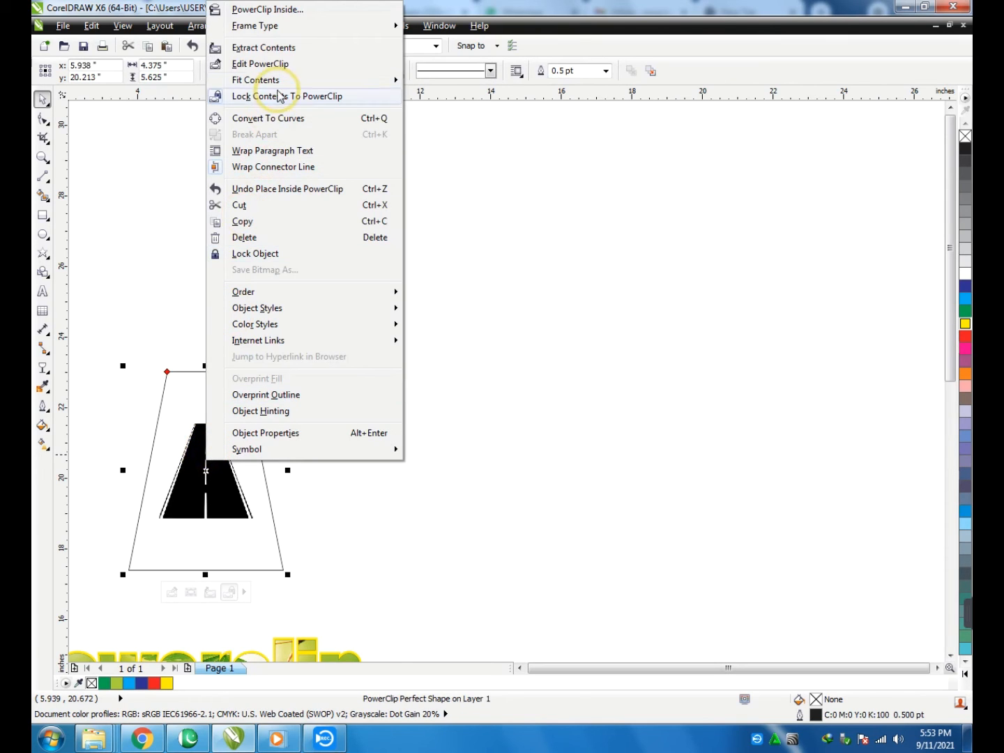
pyautogui.click(293, 63)
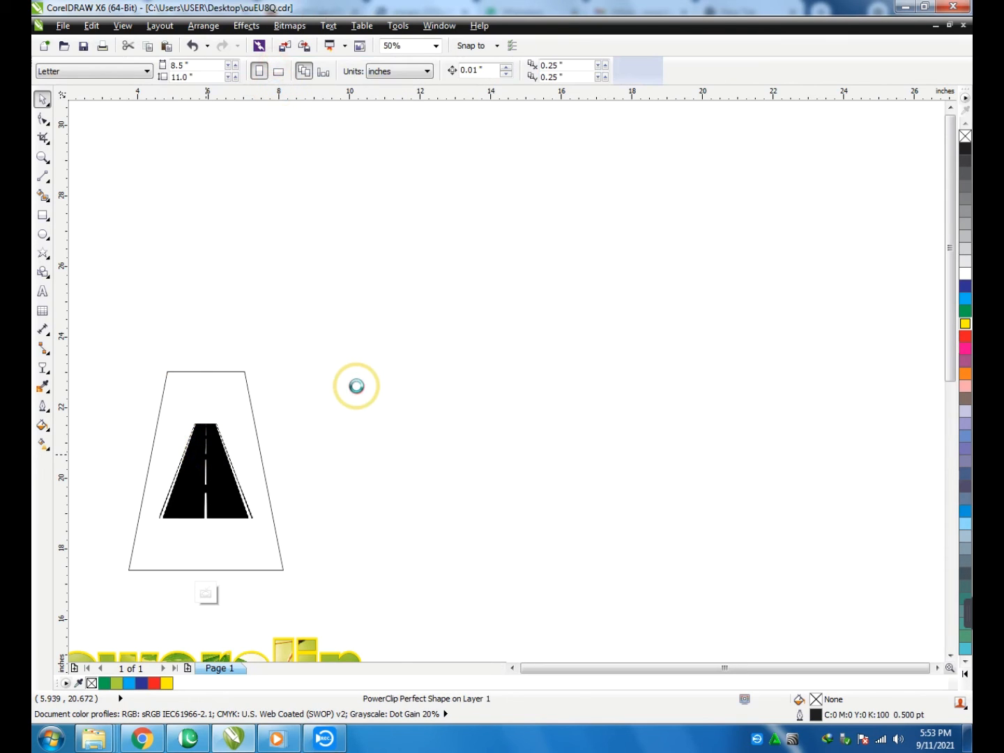
pyautogui.click(221, 504)
pyautogui.moveTo(258, 523); pyautogui.dragTo(314, 650)
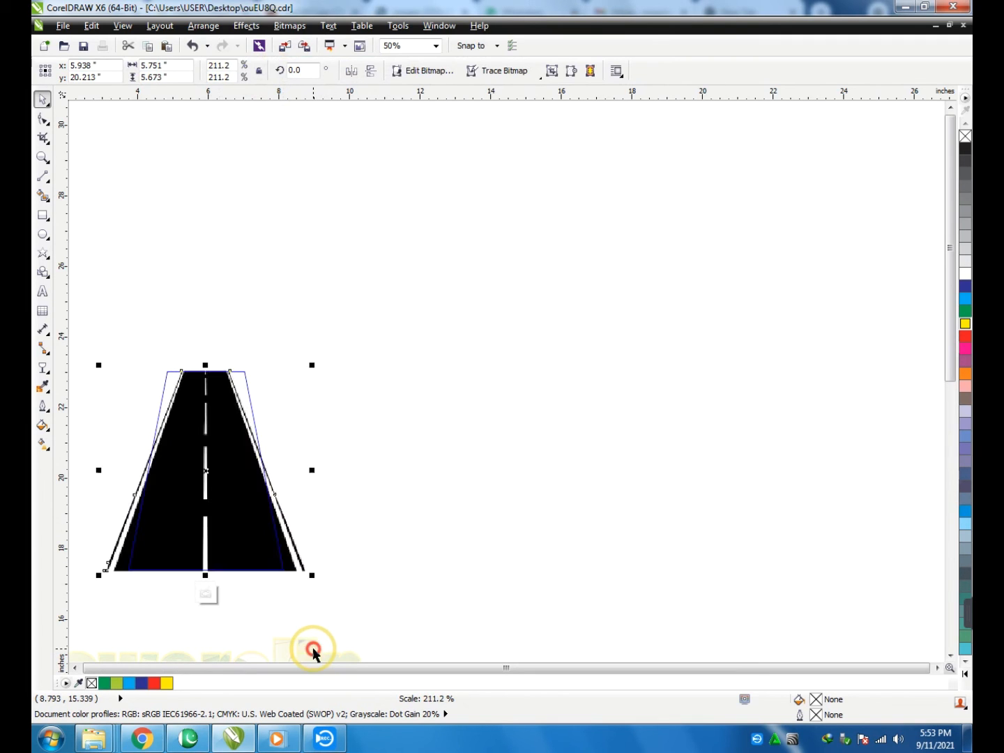
pyautogui.rightClick(215, 501)
pyautogui.click(286, 155)
pyautogui.click(353, 265)
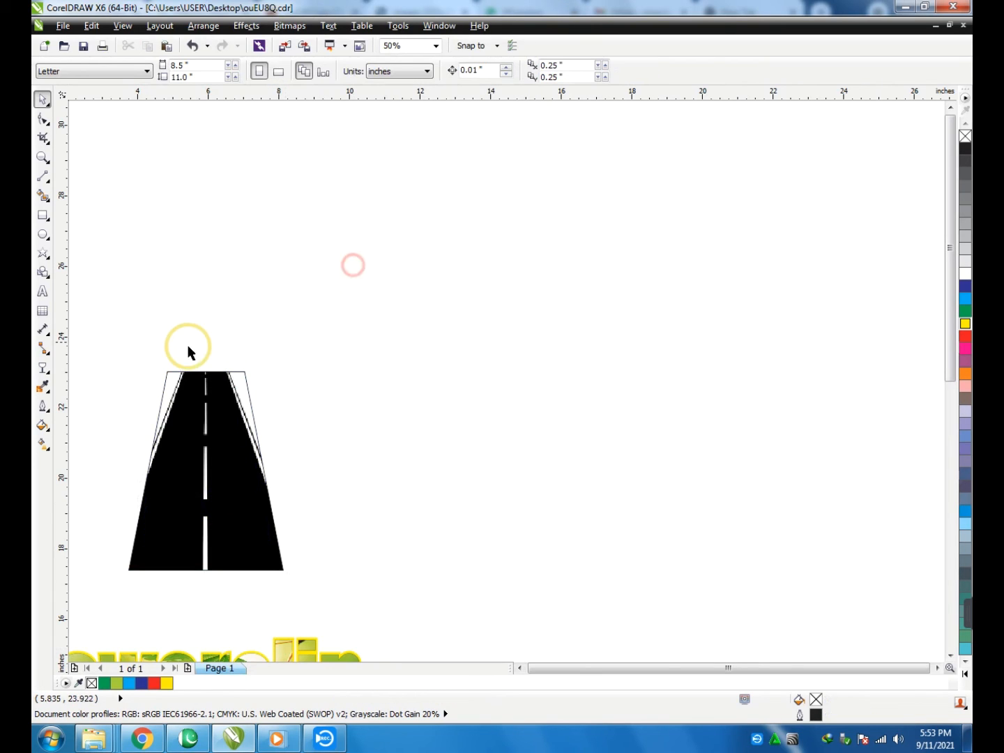
# Try to reshape the trapezoid frame from its upper-left corner node, and undo the change.
pyautogui.click(166, 380)
pyautogui.moveTo(167, 375); pyautogui.dragTo(176, 381)
pyautogui.hotkey('ctrl', 'z')
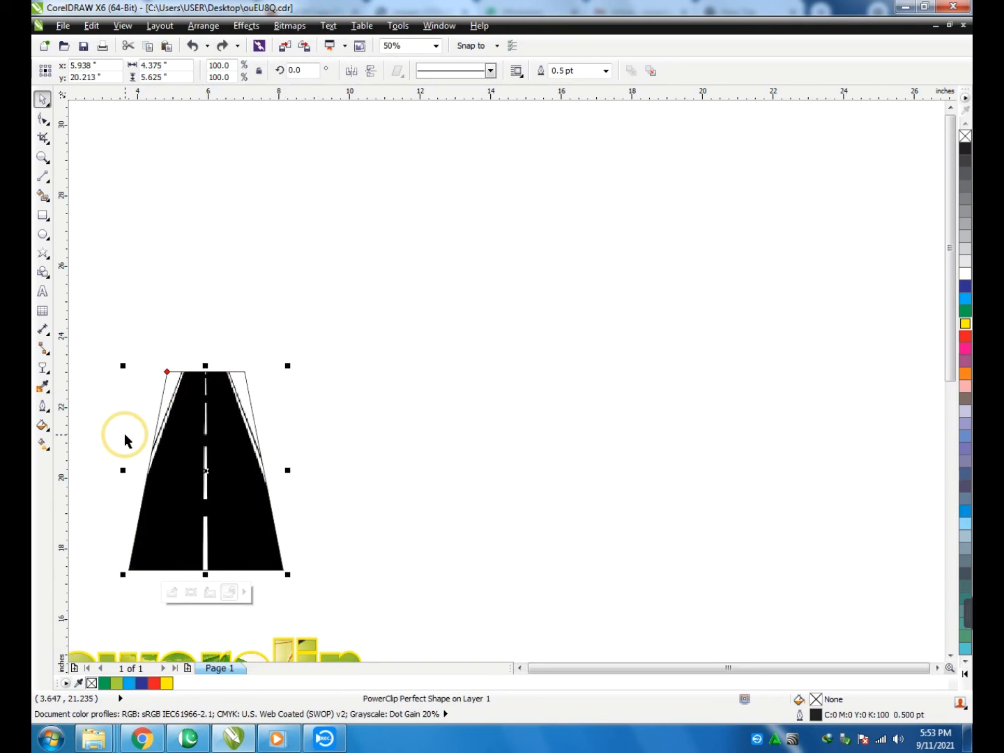
pyautogui.click(179, 332)
# Edit the trapezoid's PowerClip contents again, widening the road from its centre to about 6.46 inches, and finish editing the level.
pyautogui.click(205, 444)
pyautogui.rightClick(204, 444)
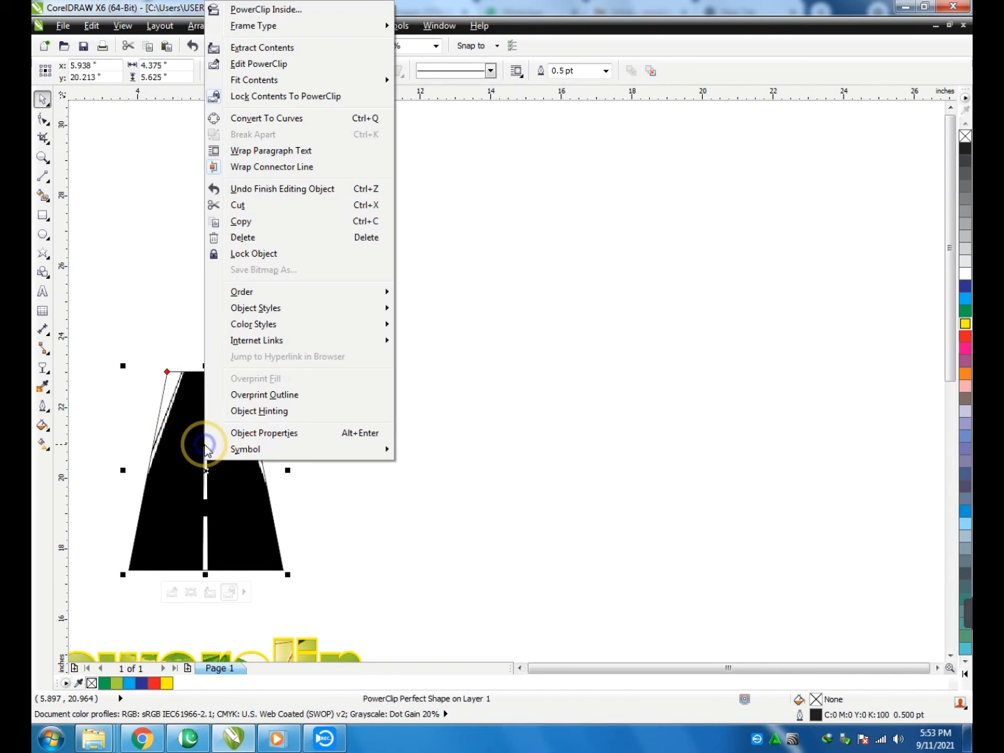
pyautogui.click(277, 63)
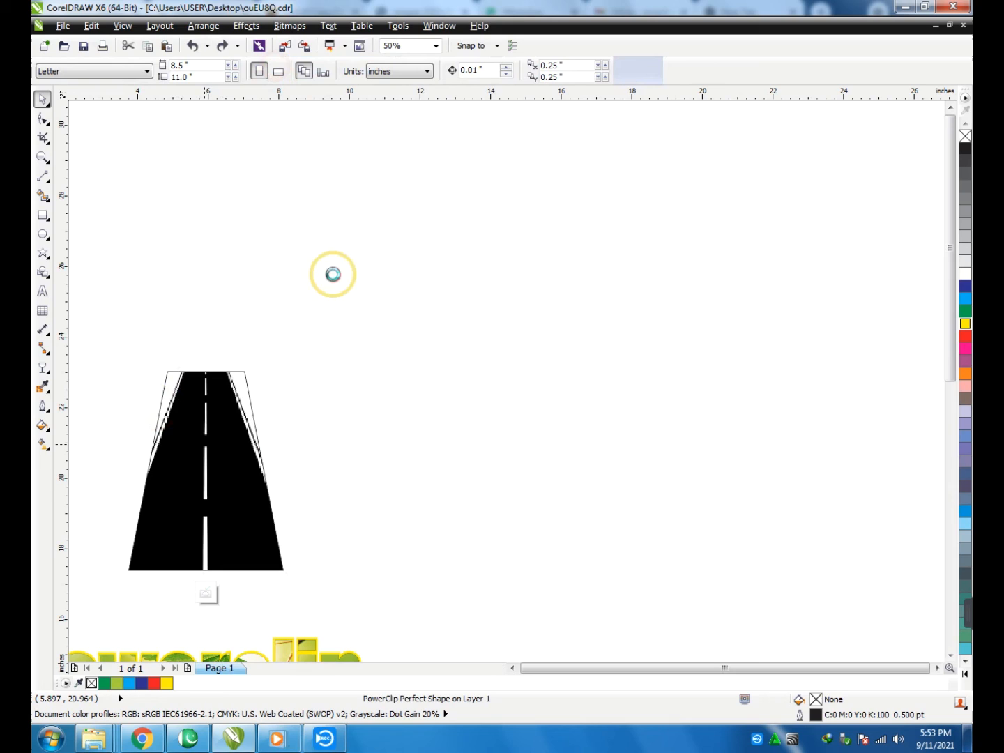
pyautogui.click(213, 415)
pyautogui.moveTo(311, 470); pyautogui.dragTo(323, 470)
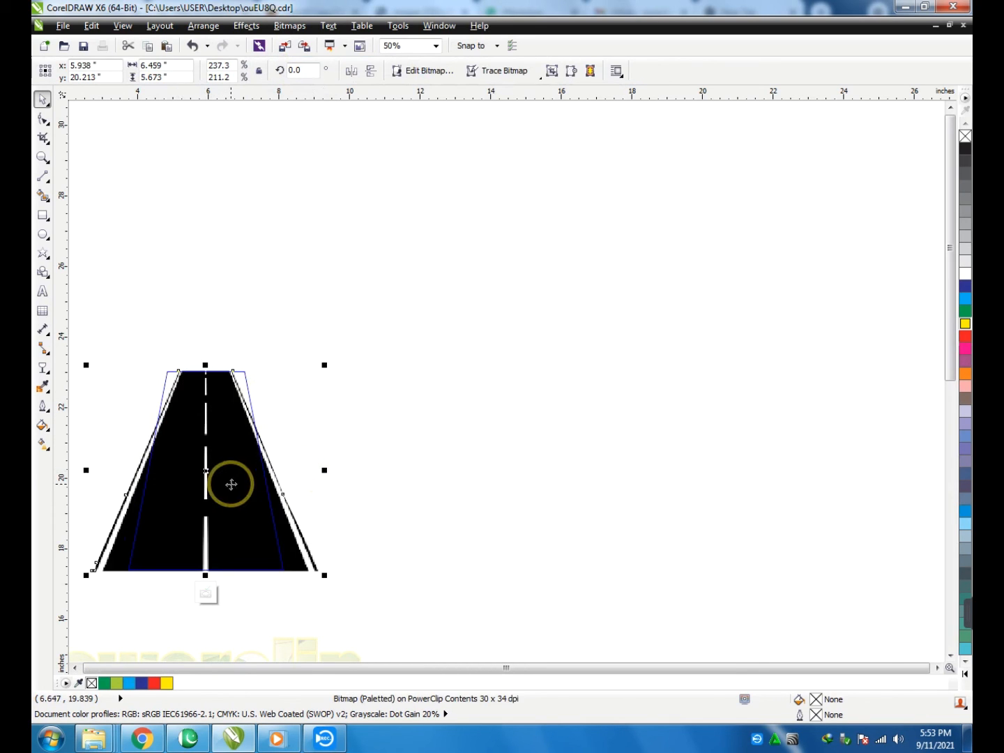
pyautogui.rightClick(231, 488)
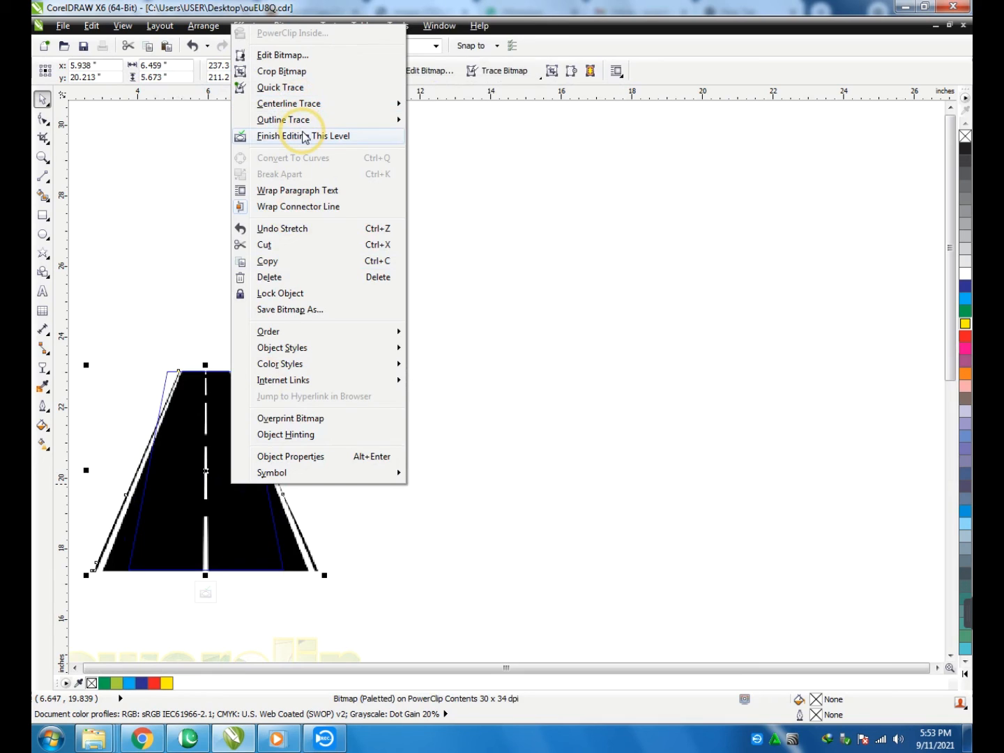
pyautogui.click(308, 141)
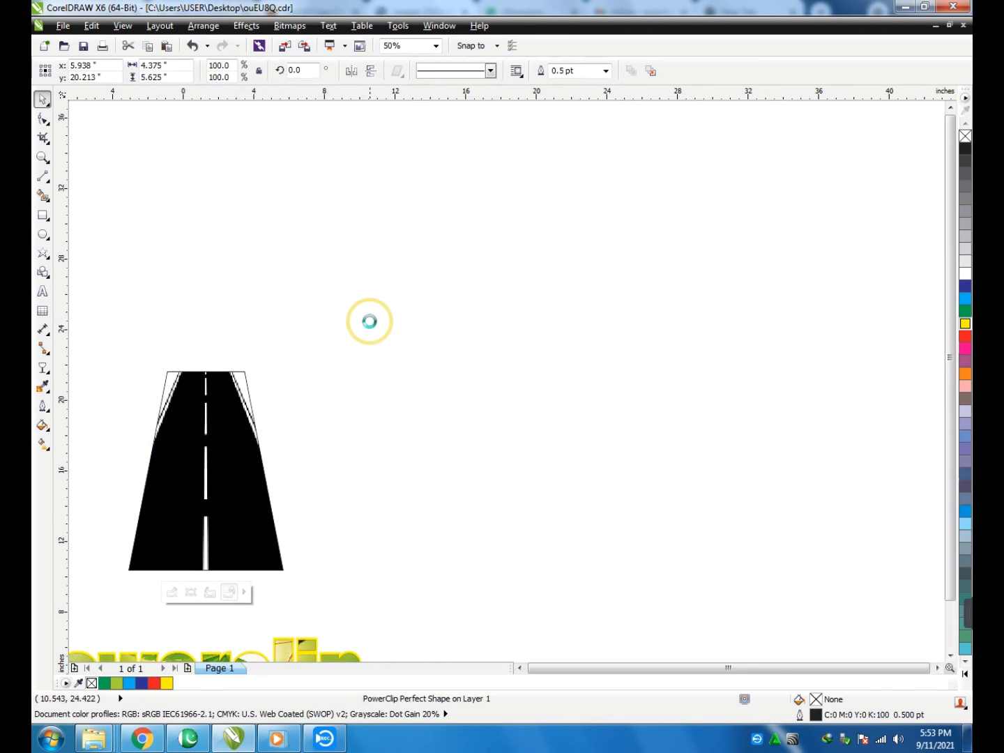
# Examine the road clipped in the trapezoid, both up close and alongside the other PowerClip examples.
pyautogui.scroll(-2, 281, 386)
pyautogui.click(414, 390)
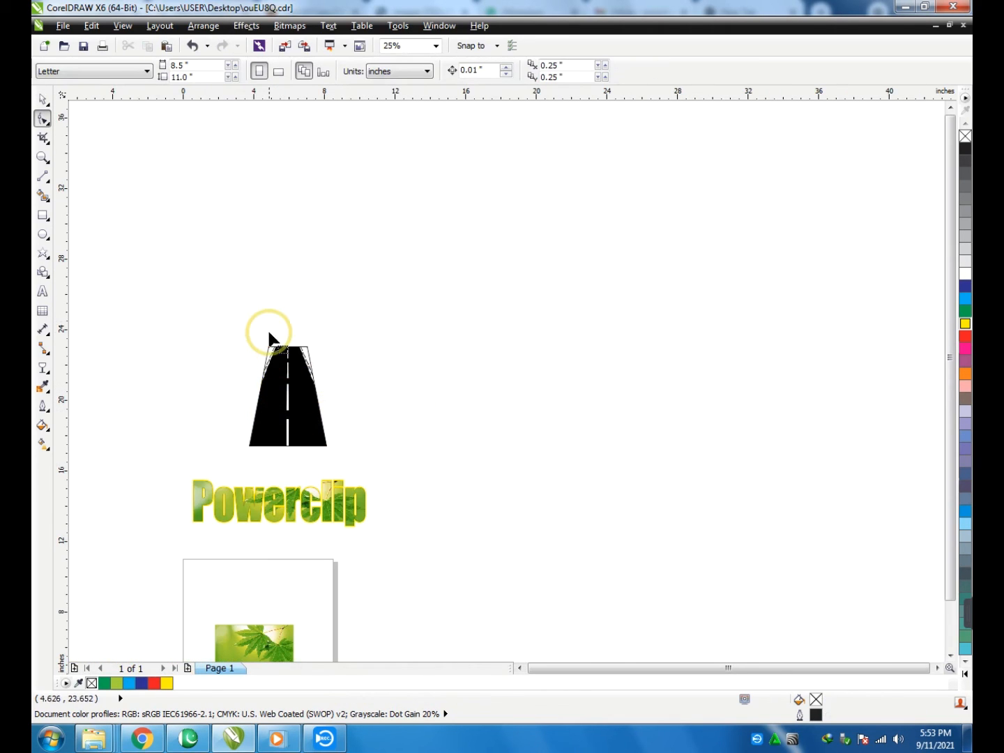
pyautogui.click(43, 158)
pyautogui.moveTo(236, 333); pyautogui.dragTo(344, 464)
pyautogui.press('space')
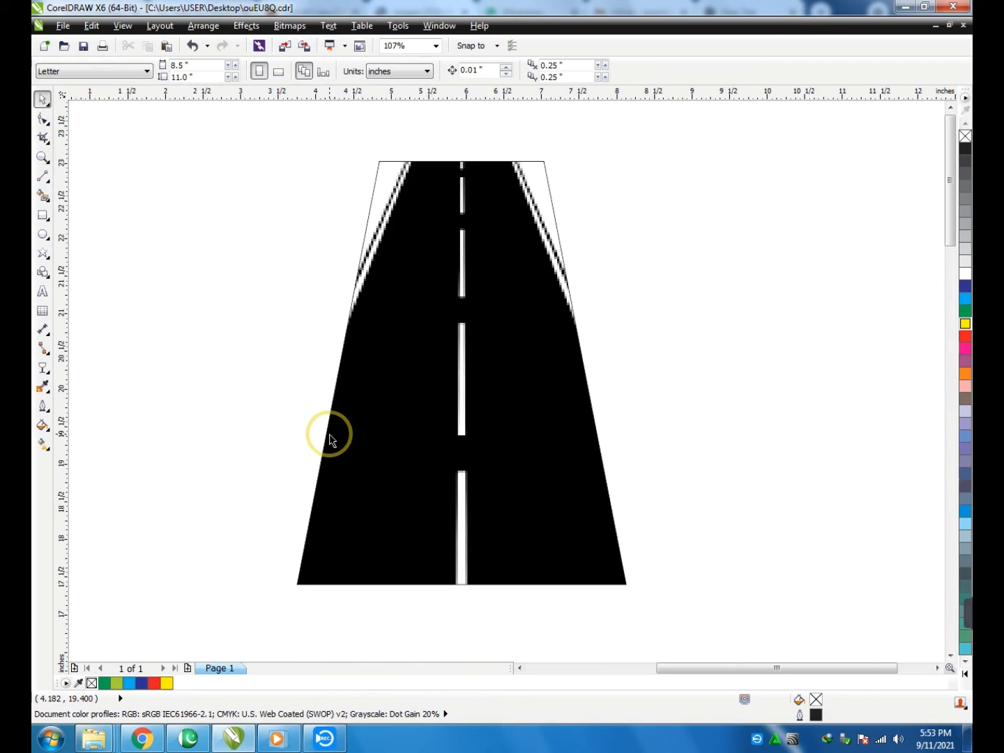
pyautogui.scroll(-2, 329, 419)
pyautogui.scroll(-2, 319, 390)
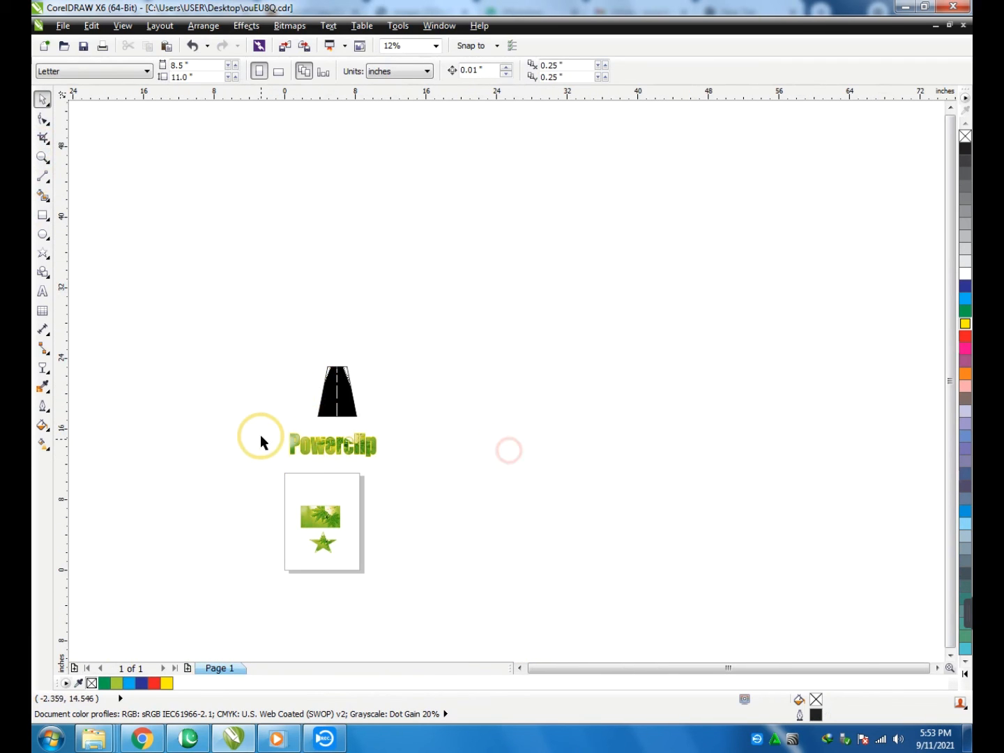
# Move the rectangle filled with the leaf photo up to just below the Powerclip text.
pyautogui.press('z')
pyautogui.moveTo(265, 411); pyautogui.dragTo(422, 509)
pyautogui.press('space')
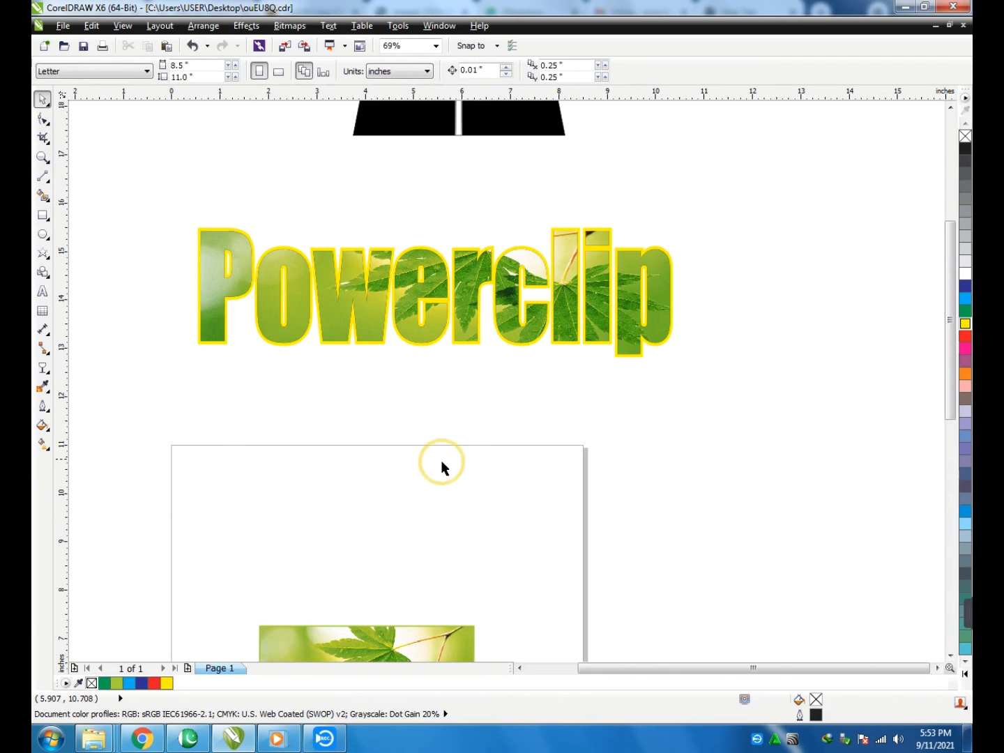
pyautogui.moveTo(418, 640); pyautogui.dragTo(471, 421)
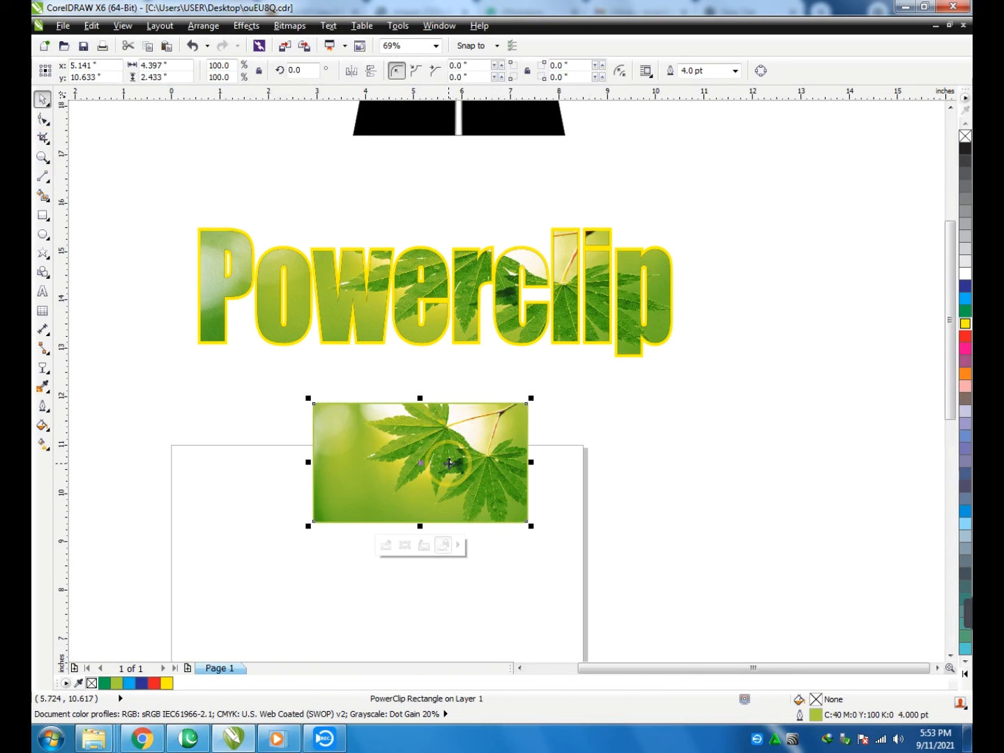